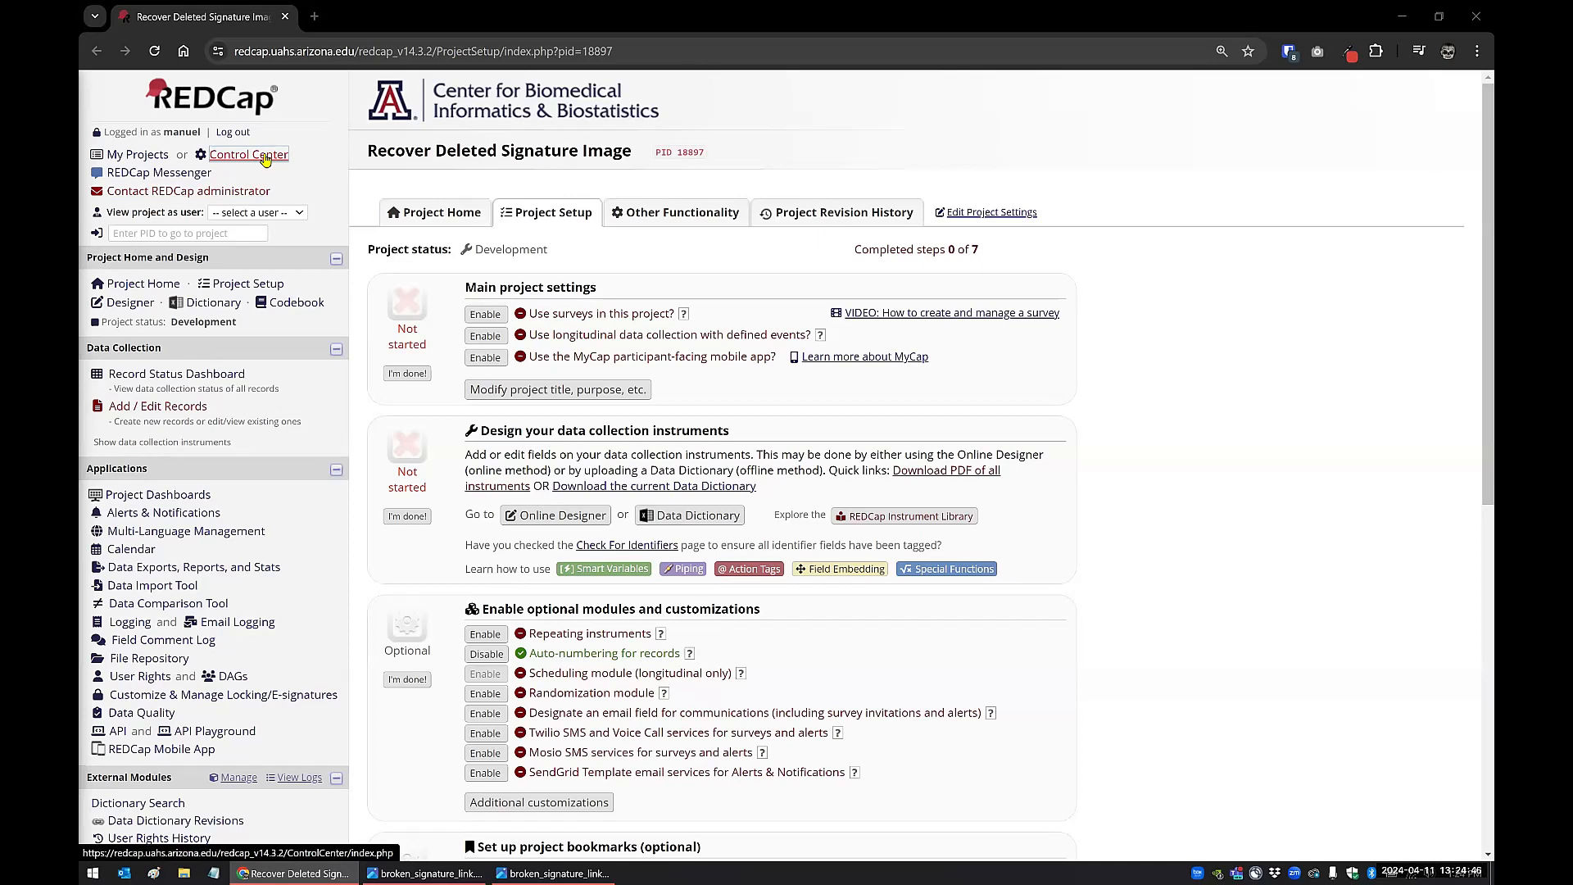
# Open the Control Center in a separate browser tab and go to the Database Query Tool.
pyautogui.rightClick(265, 158)
pyautogui.click(312, 169)
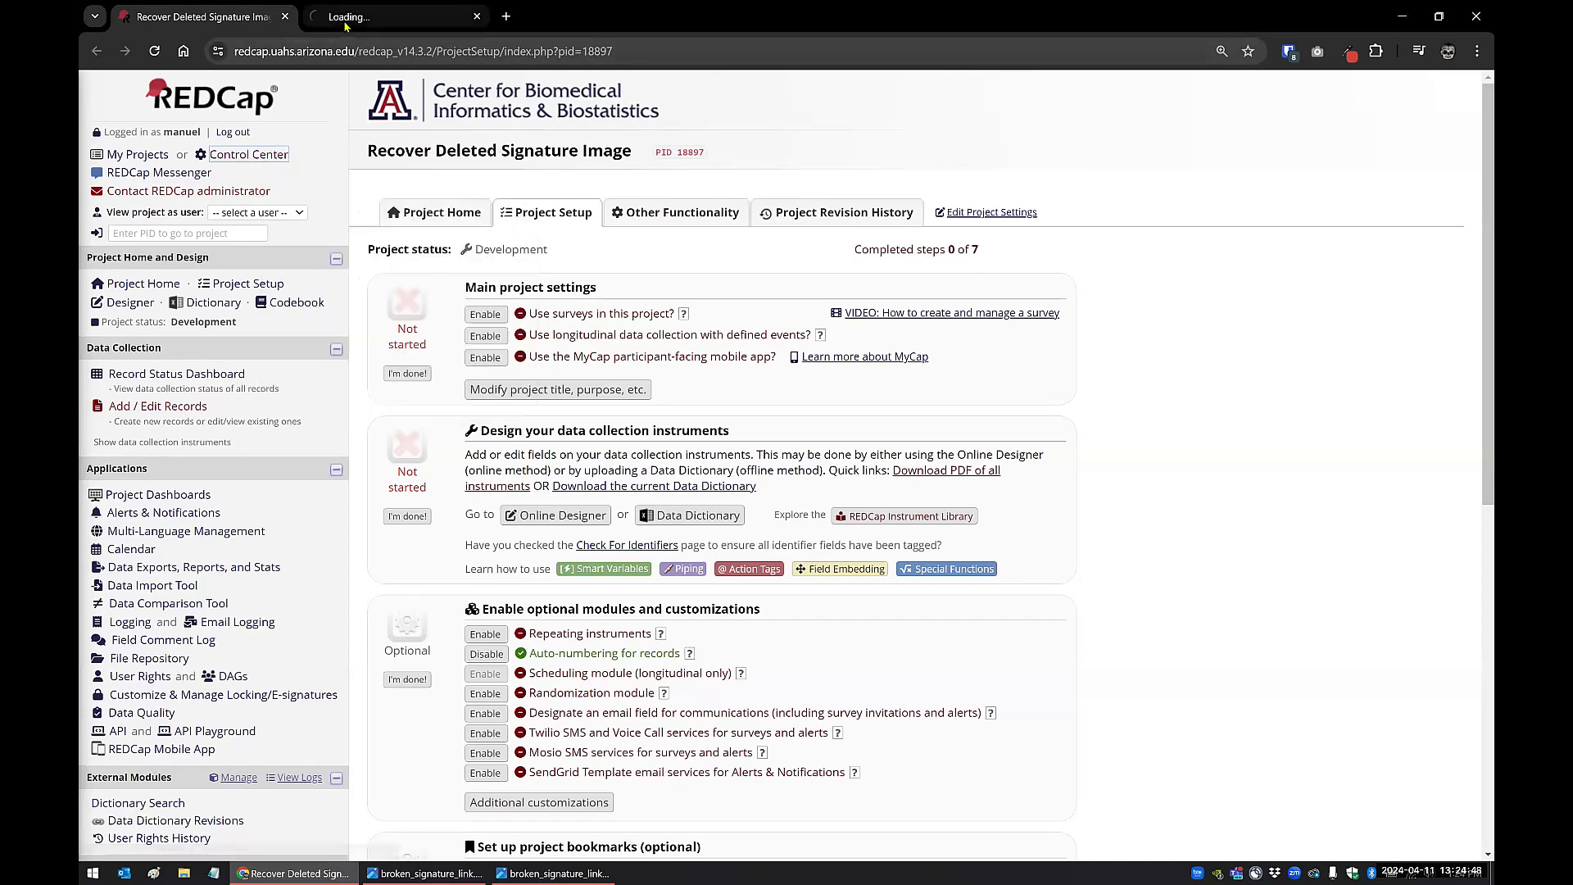
pyautogui.click(344, 21)
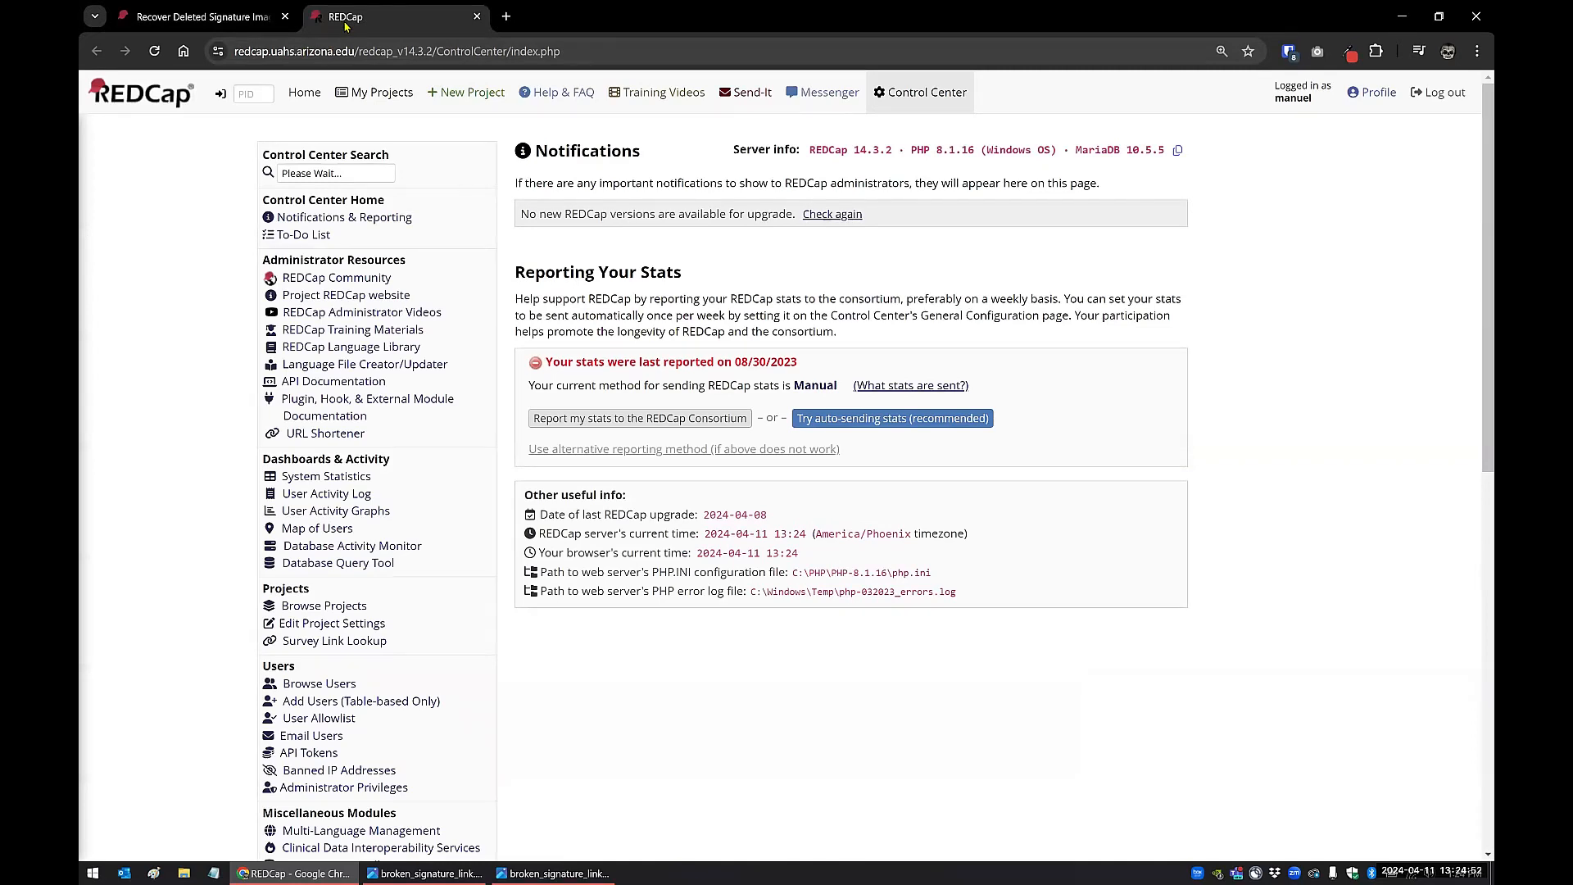
pyautogui.click(330, 563)
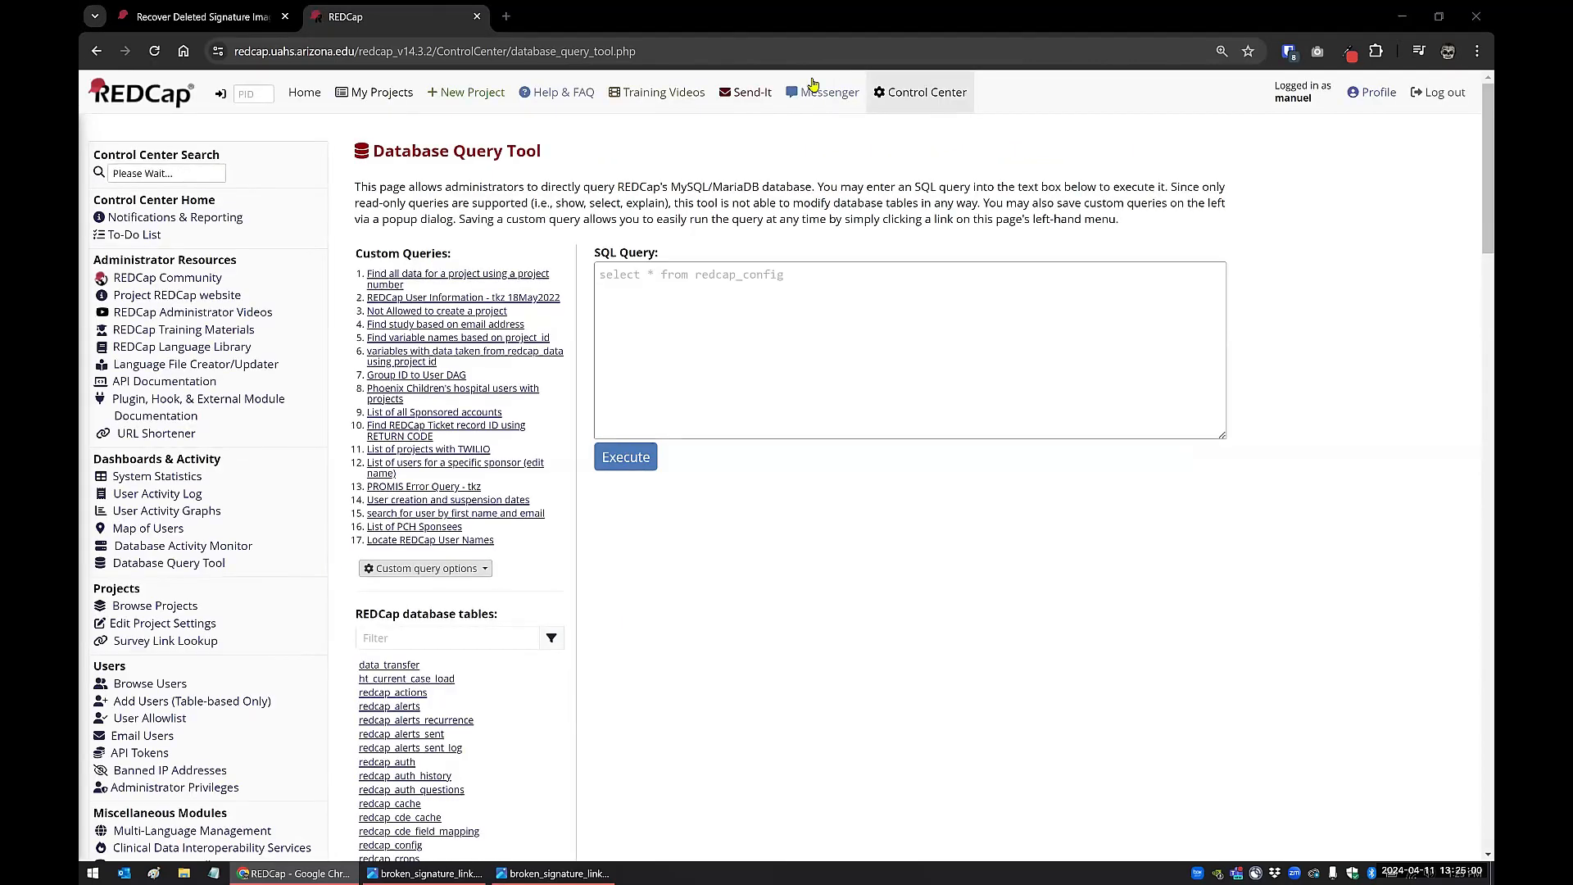
# Run the SQL query "select * from redcap_data3 where project_id = 18897 and record = 1;".
pyautogui.click(703, 276)
pyautogui.write('select * from redcap_data3 where project_id = 18897 and record = 1;')
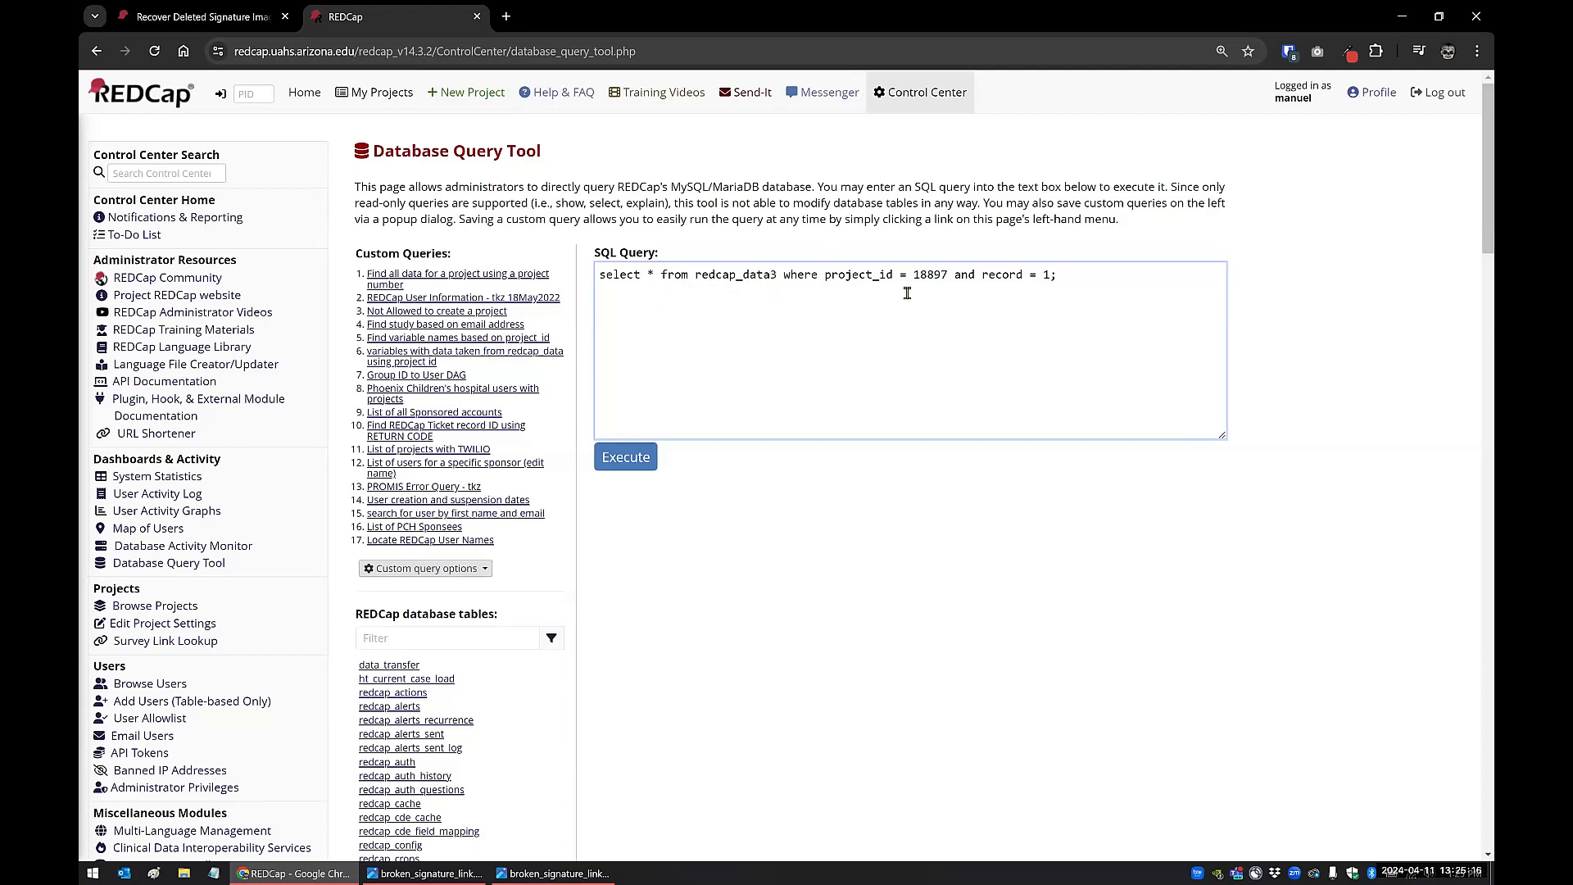
pyautogui.moveTo(695, 277); pyautogui.dragTo(777, 277)
pyautogui.click(777, 277)
pyautogui.click(652, 447)
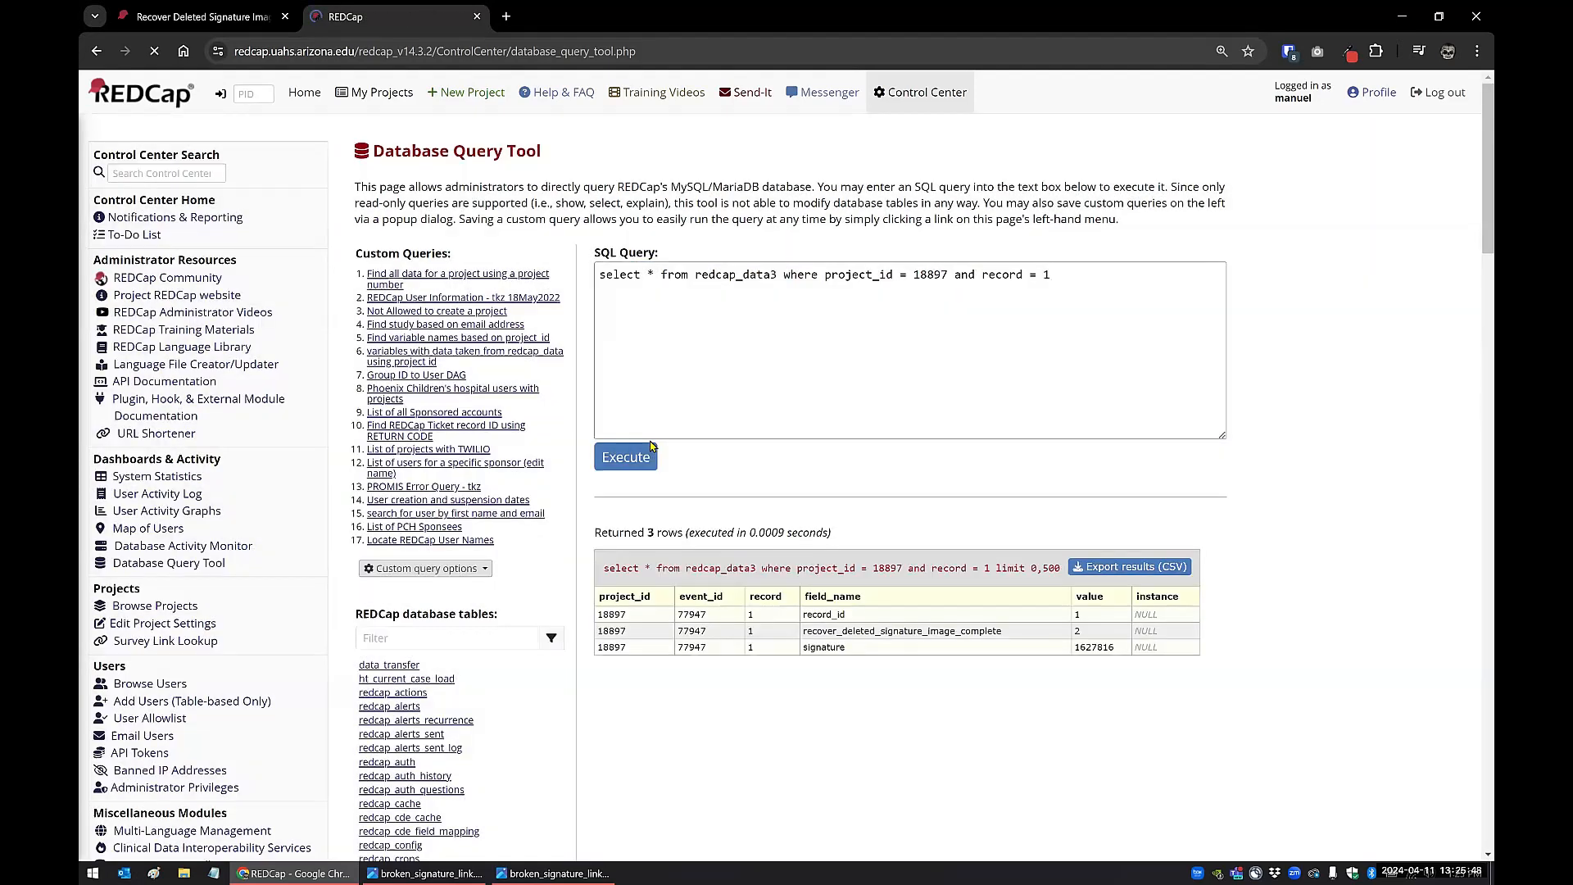
# Examine the signature field's row and its stored value in the query results.
pyautogui.scroll(-1, 866, 565)
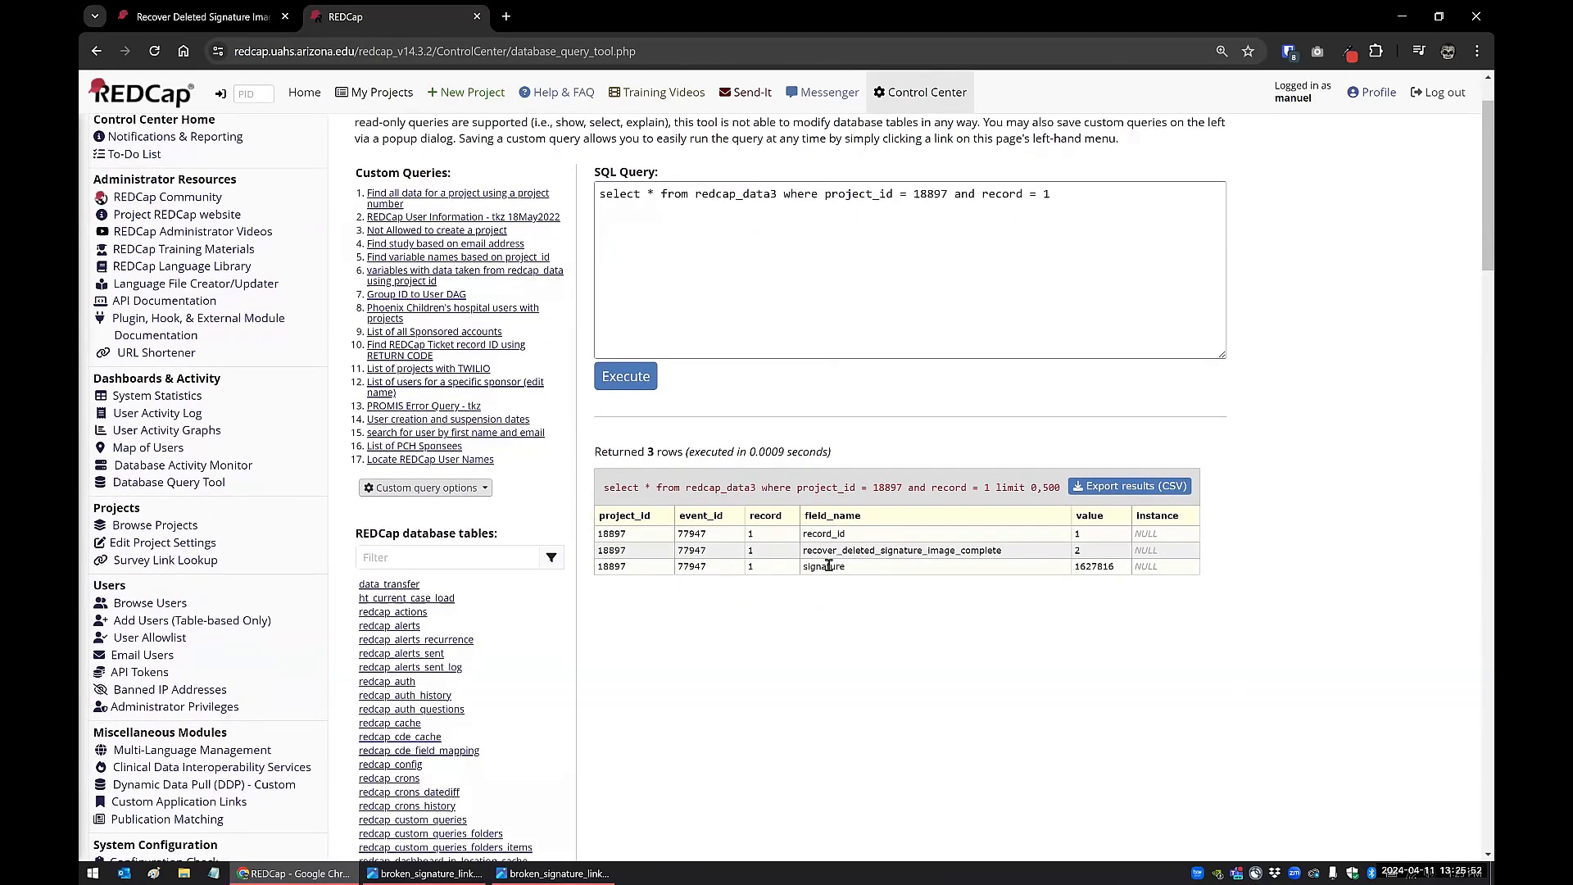
pyautogui.moveTo(803, 571); pyautogui.dragTo(870, 571)
pyautogui.moveTo(1074, 568); pyautogui.dragTo(1120, 573)
pyautogui.click(1107, 590)
pyautogui.doubleClick(1095, 567)
pyautogui.click(213, 873)
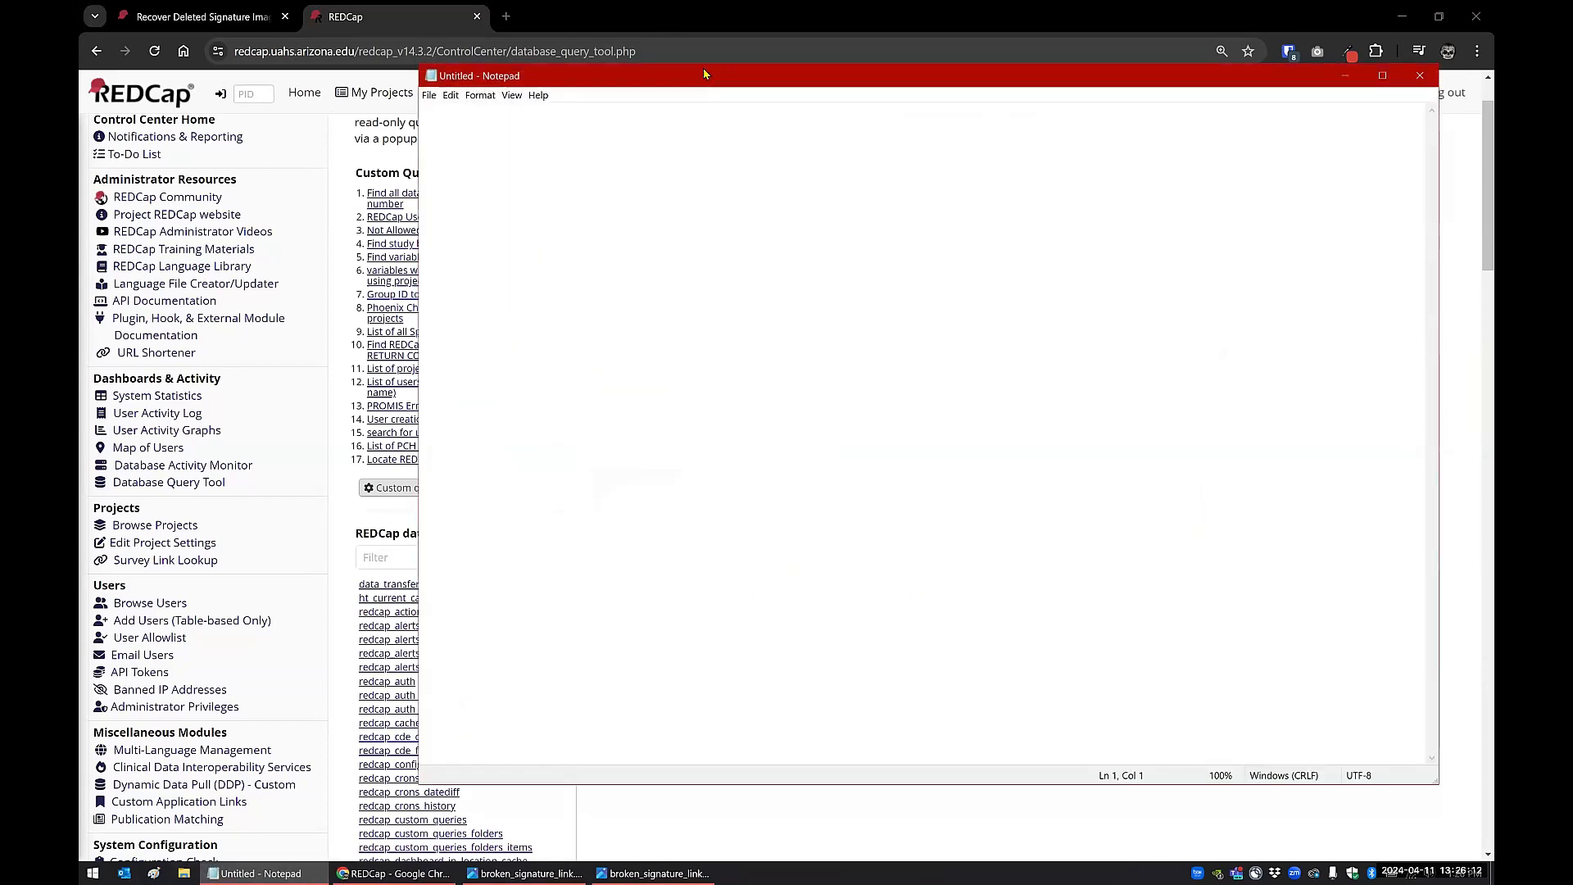
pyautogui.hotkey('alt', 'F4')
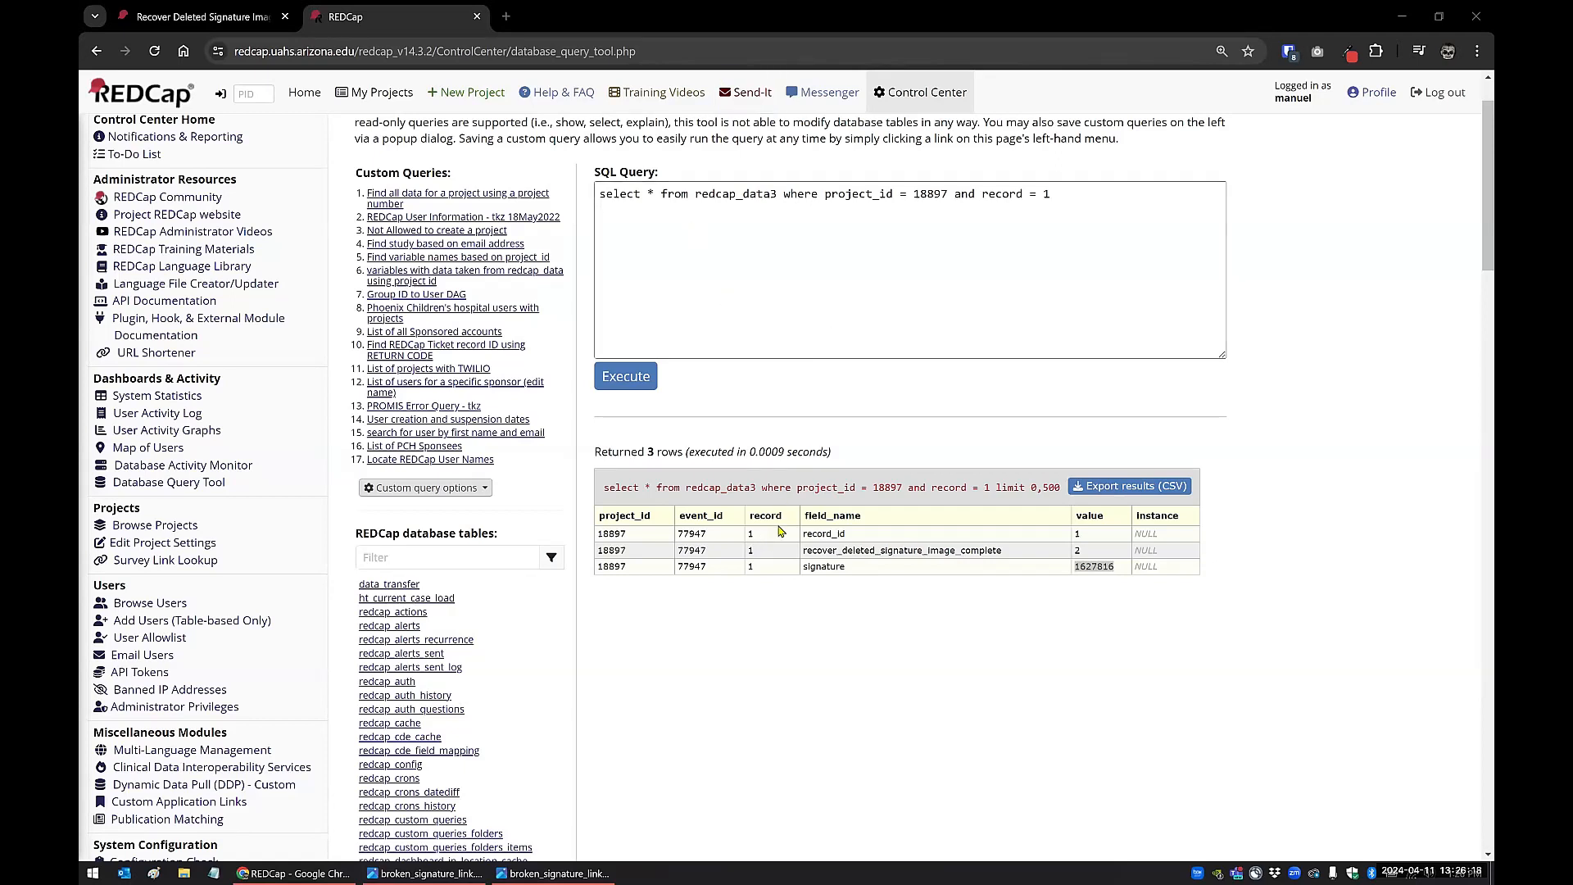
# Replace the query with "select * from redcap_edocs_metadata where project_id = 18897;" and execute it.
pyautogui.moveTo(599, 190); pyautogui.dragTo(1122, 184)
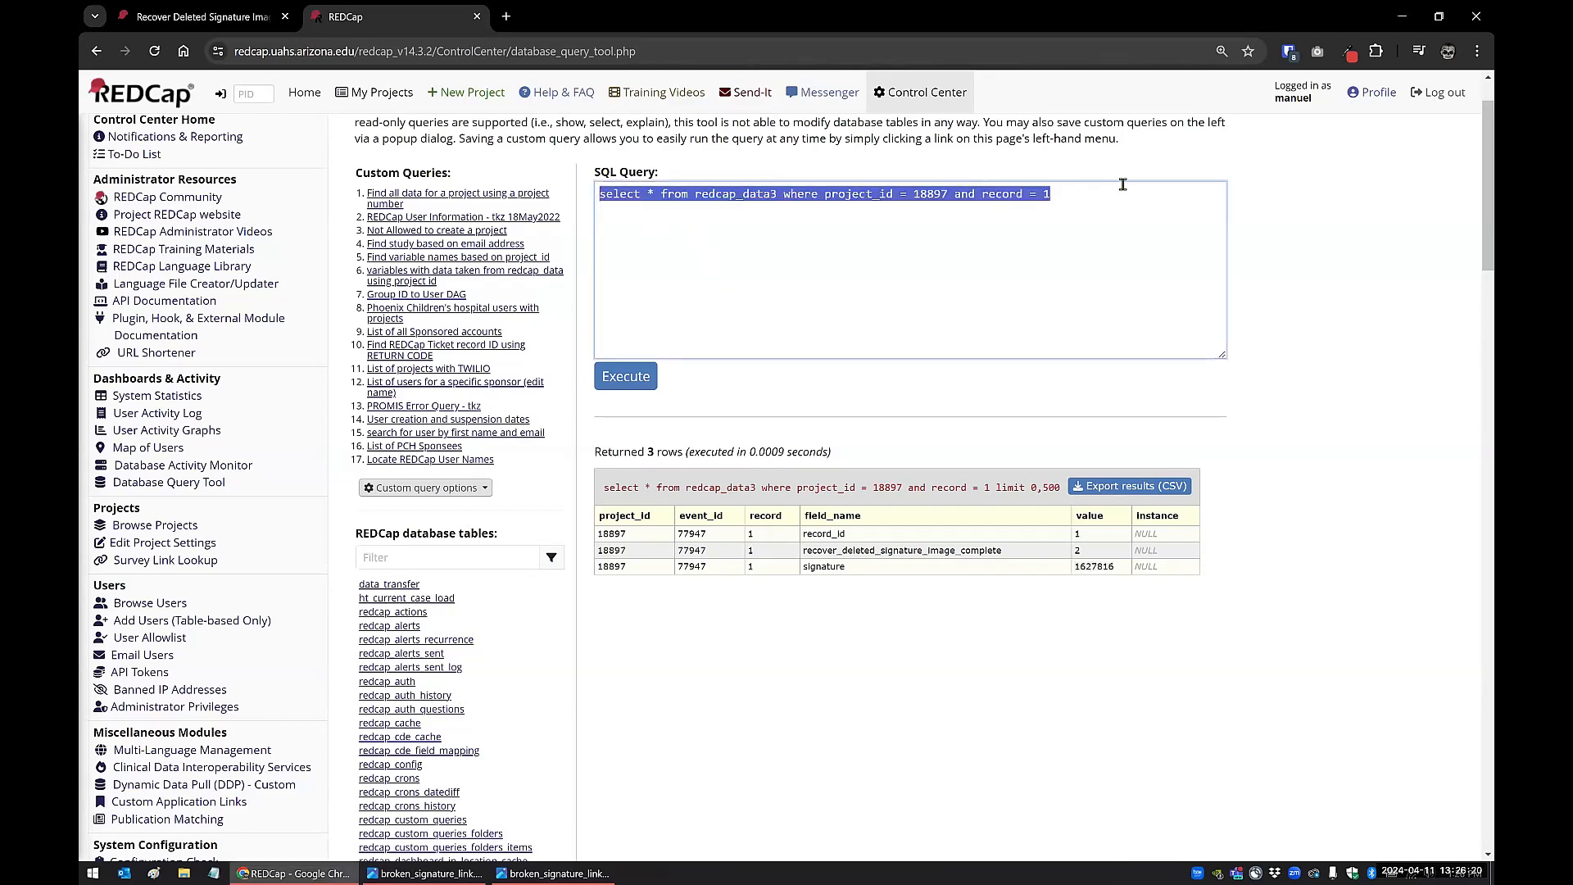
pyautogui.write('select * from redcap_edocs_metadata where project_id = 18897;')
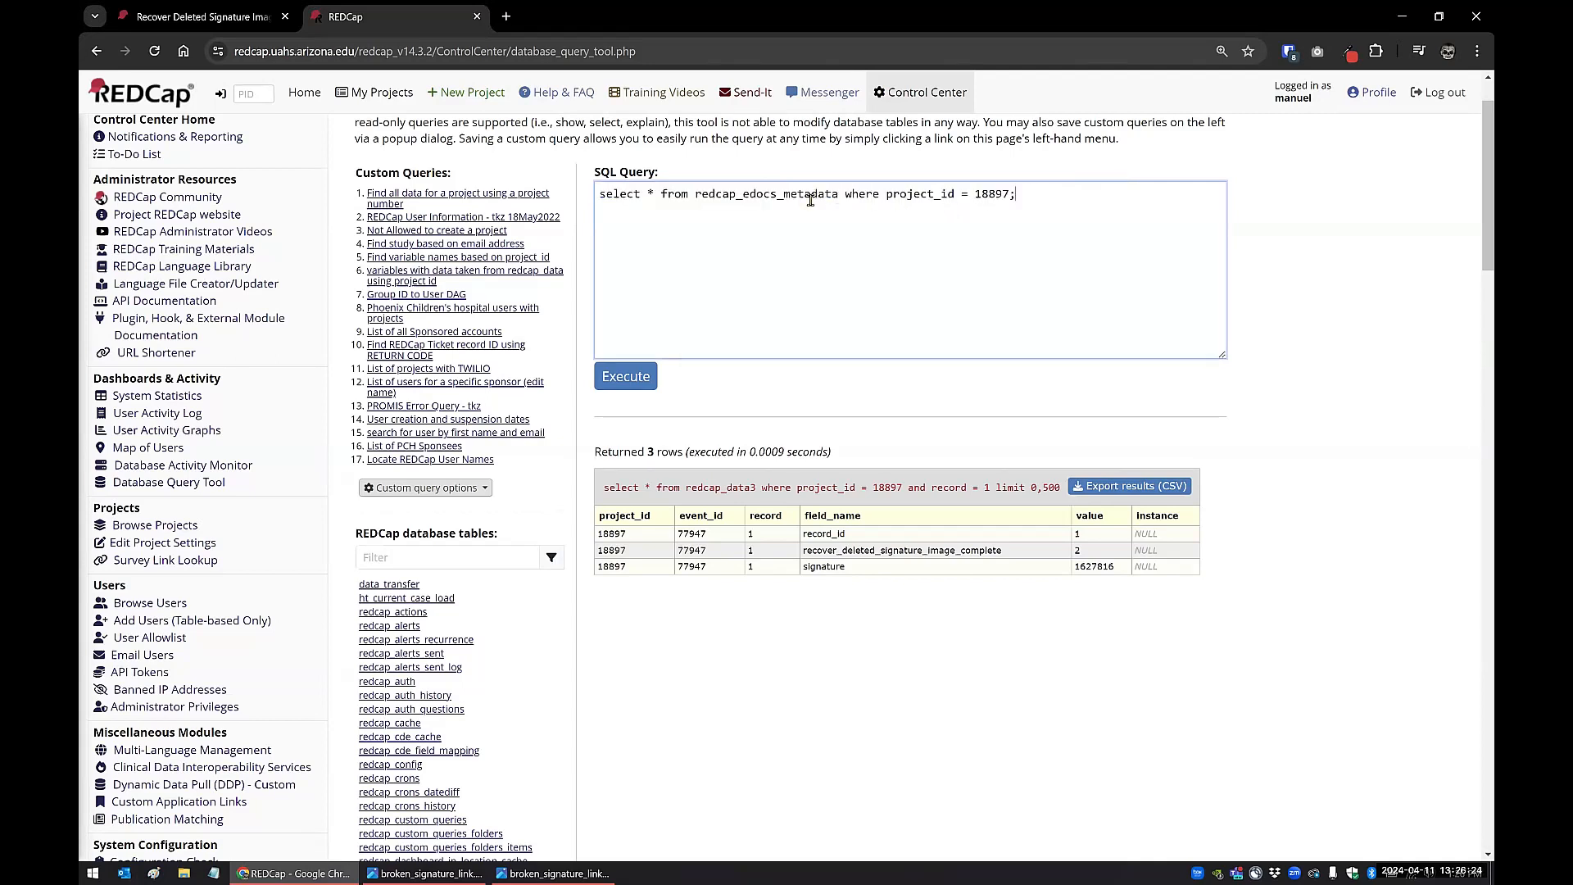
pyautogui.moveTo(695, 198); pyautogui.dragTo(1023, 196)
pyautogui.click(968, 246)
pyautogui.click(646, 374)
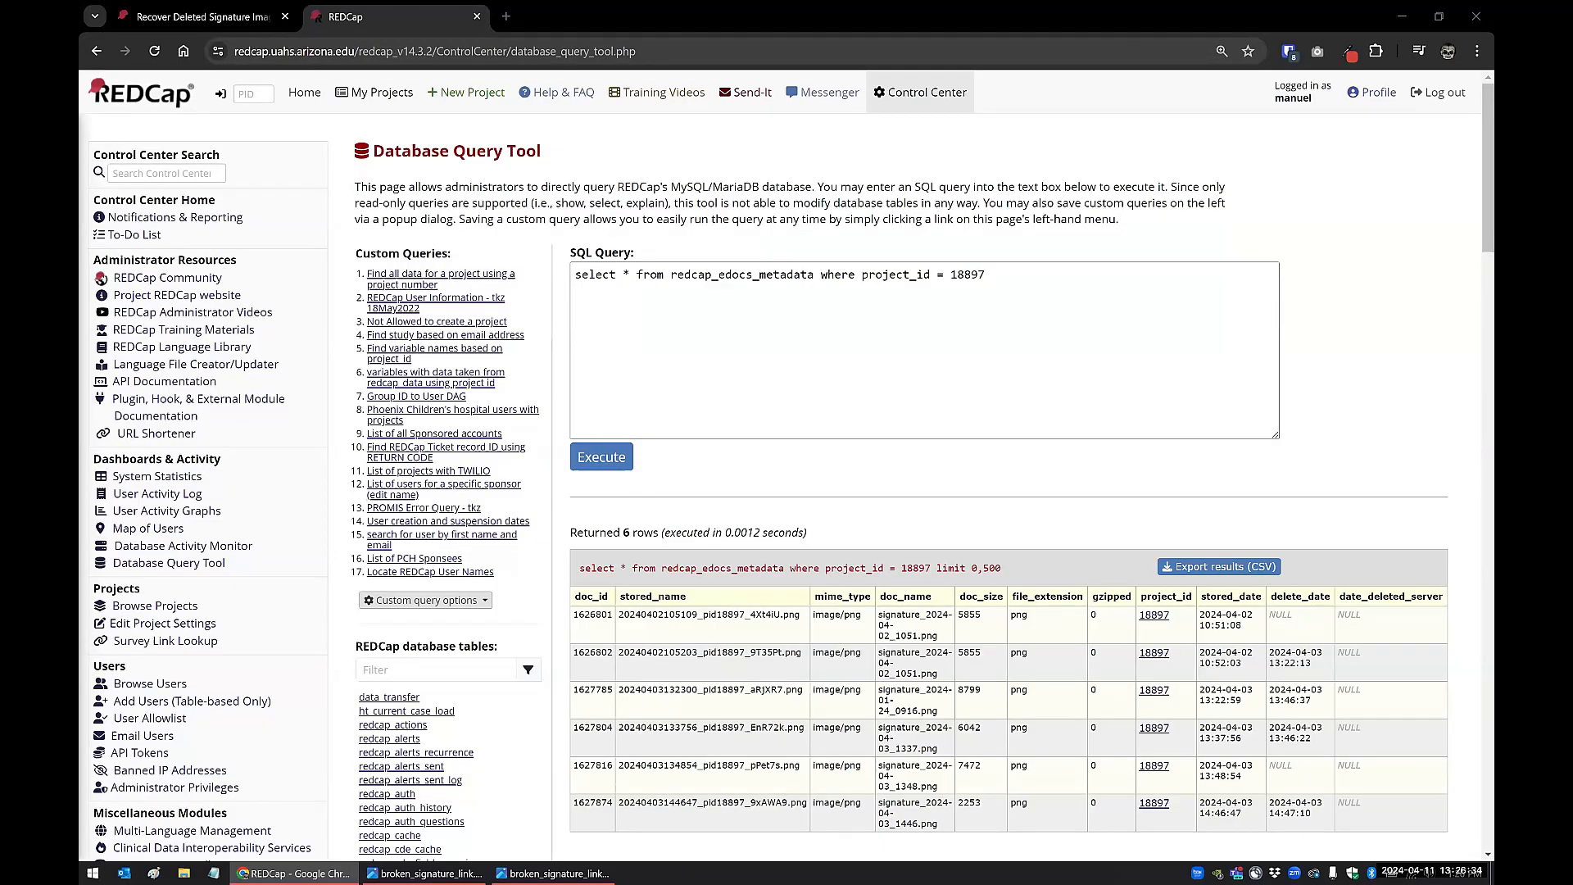
# Examine the stored name and document name of the entry with doc_id 1627816.
pyautogui.doubleClick(580, 764)
pyautogui.moveTo(623, 760); pyautogui.dragTo(799, 768)
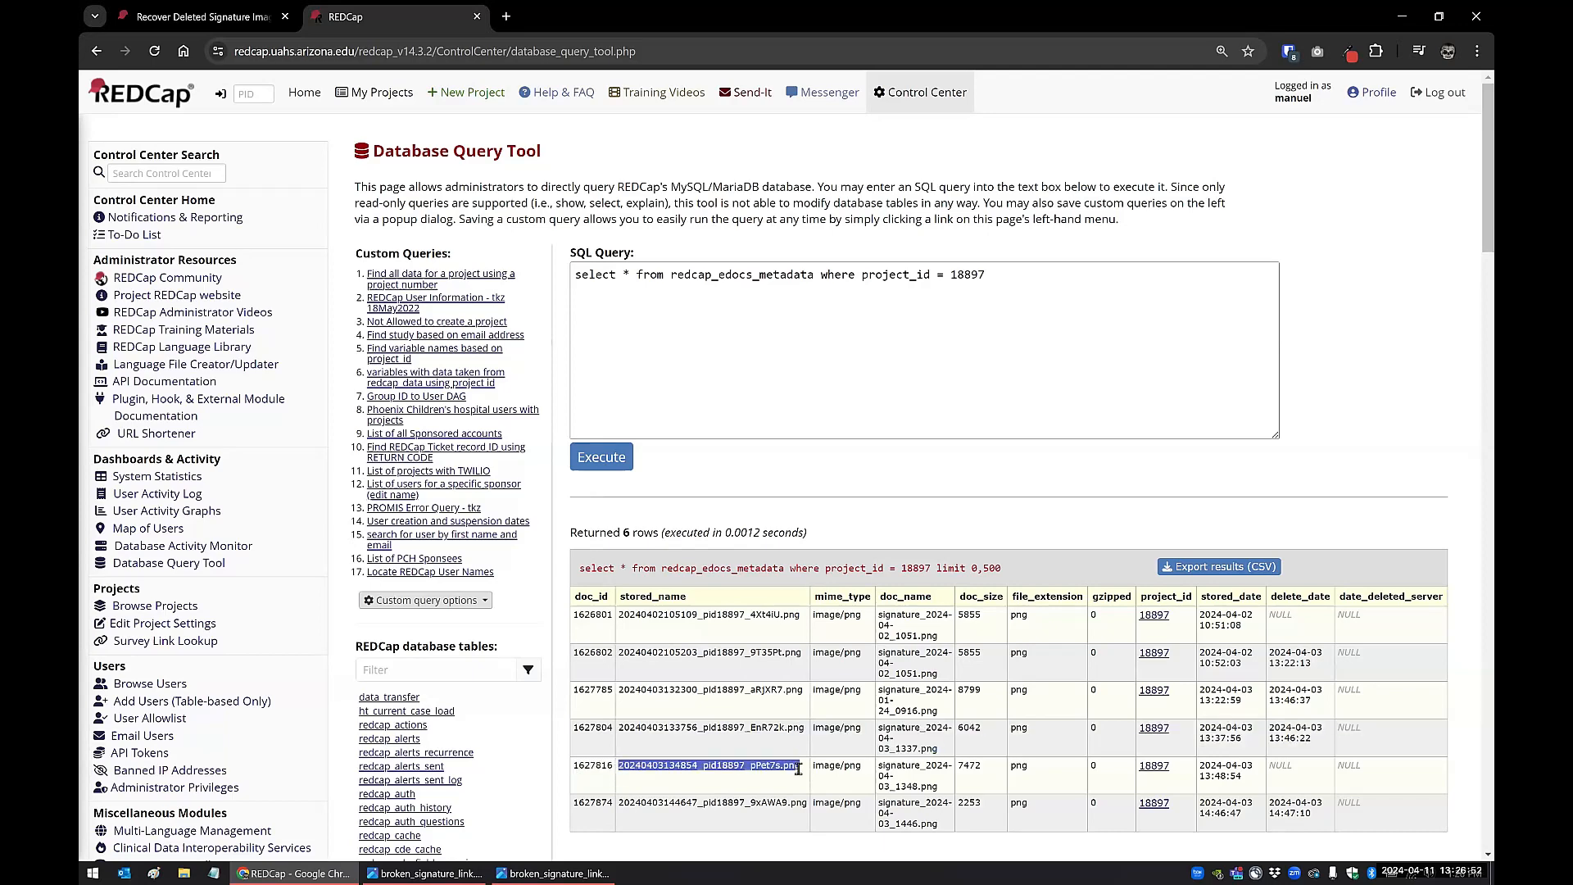
pyautogui.moveTo(878, 765); pyautogui.dragTo(955, 790)
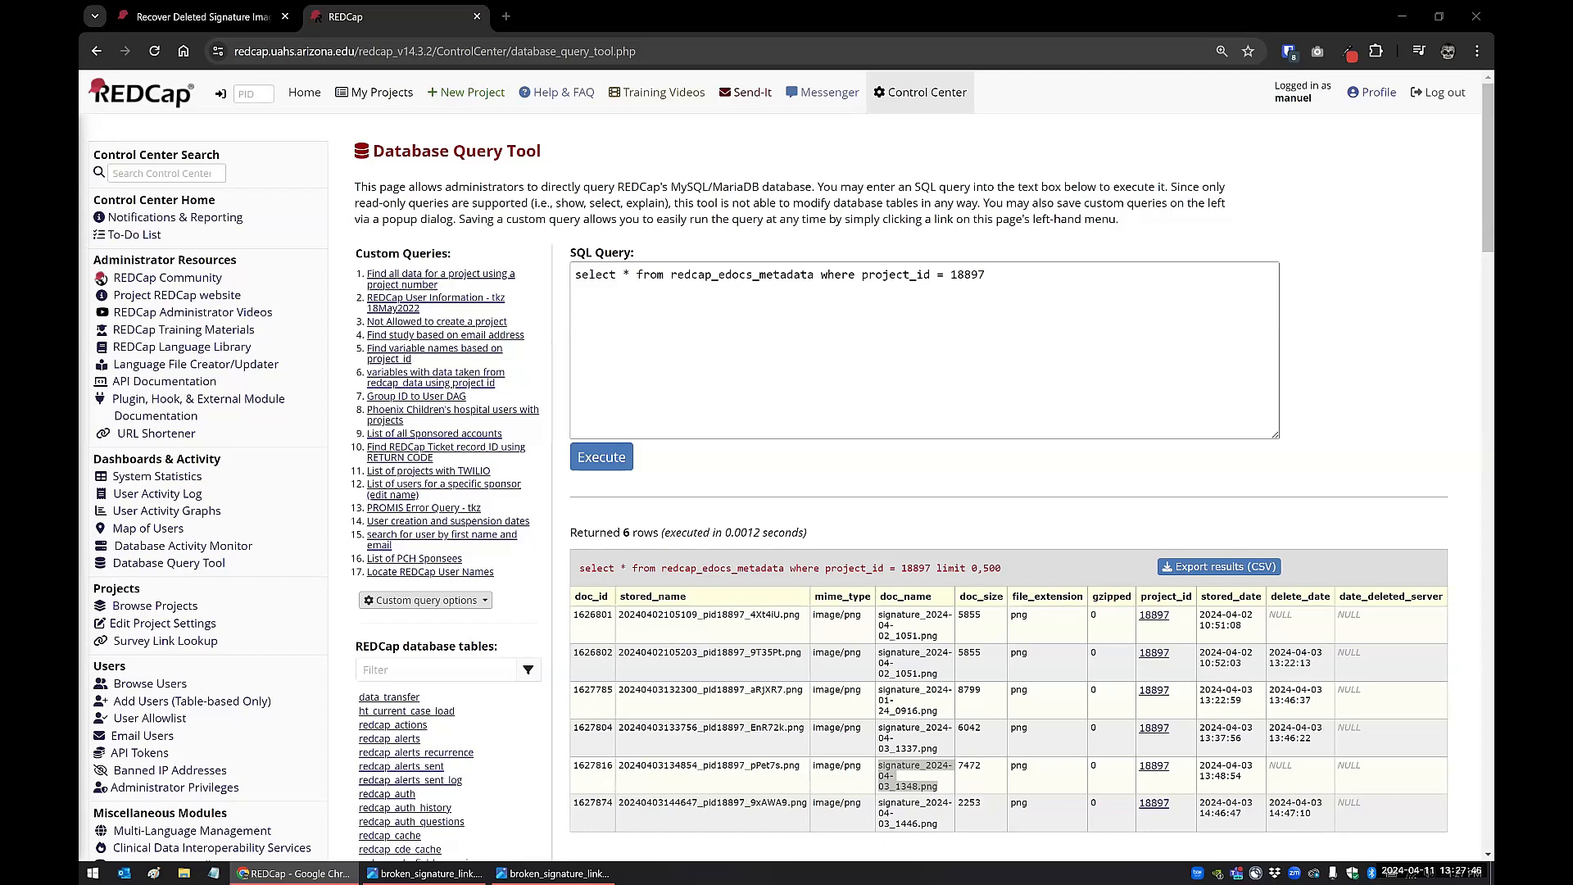
# Run "select * from redcap_data3 where project_id = 18897 and record = 1;" again and inspect the signature field's row.
pyautogui.click(801, 409)
pyautogui.hotkey('ctrl', 'a')
pyautogui.write('select * from redcap_data3 where project_id = 18897 and record = 1;')
pyautogui.click(628, 462)
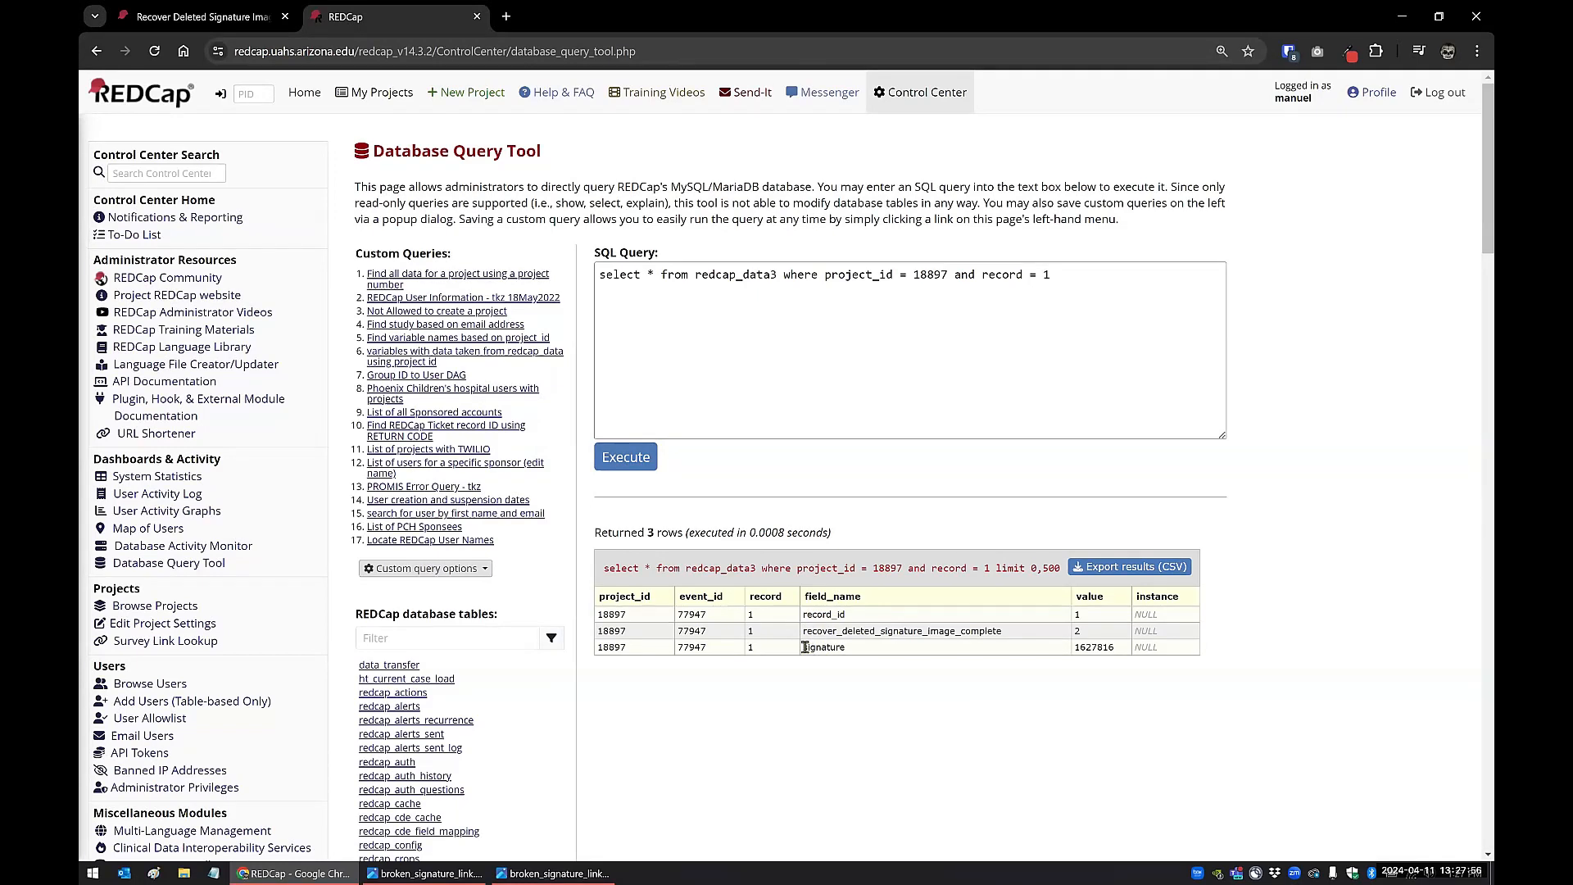
pyautogui.doubleClick(868, 651)
pyautogui.click(861, 653)
pyautogui.scroll(-2, 1250, 469)
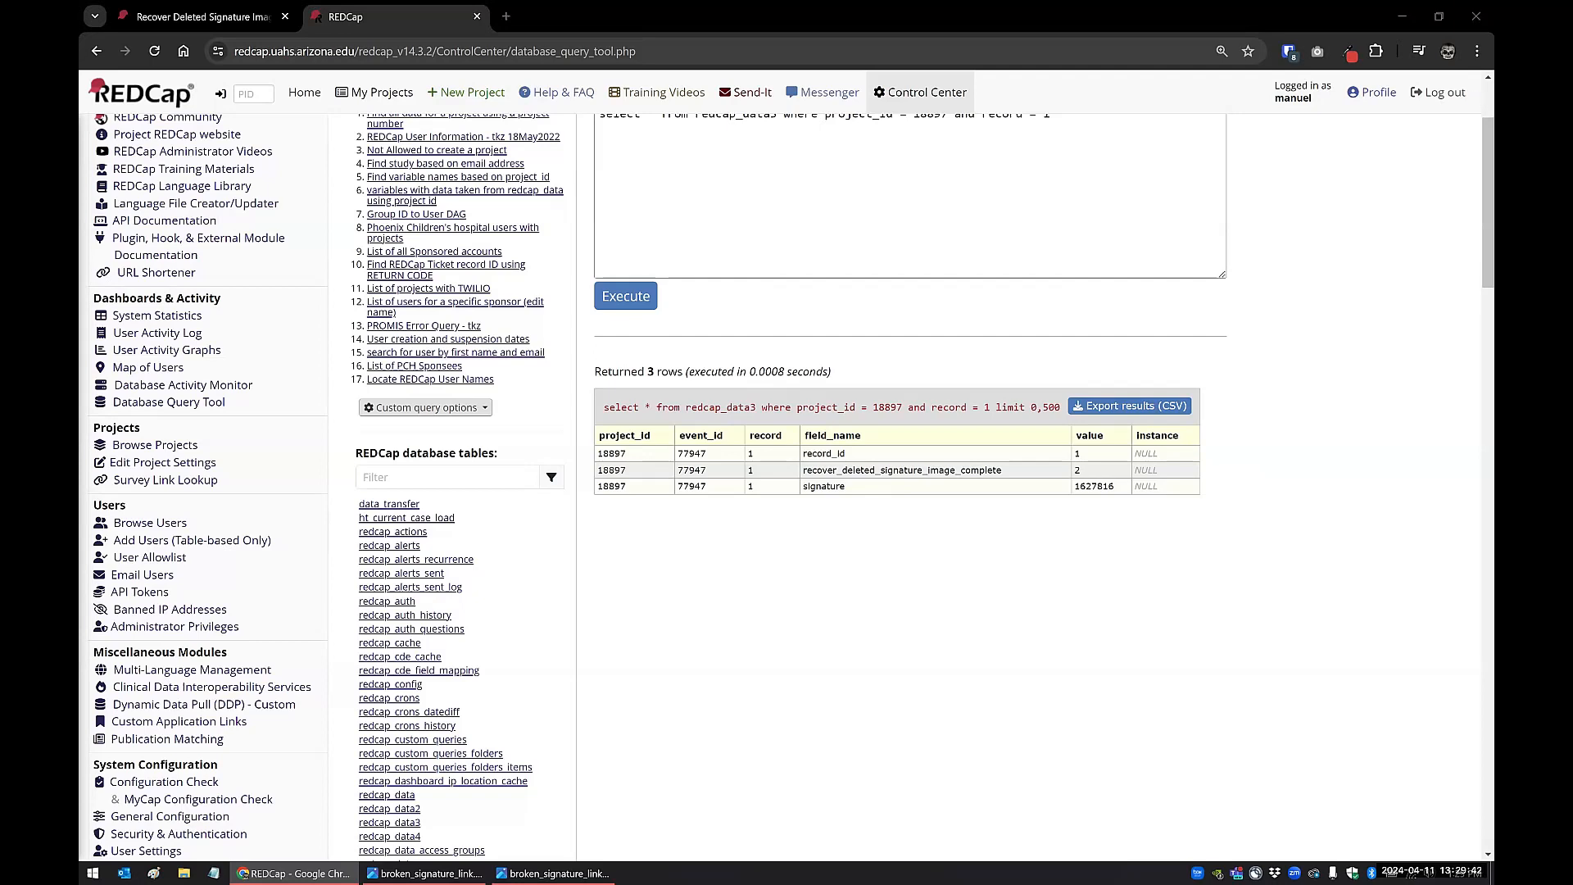
# Rerun "select * from redcap_edocs_metadata where project_id = 18897;" and inspect the document name for doc_id 1627816.
pyautogui.click(754, 210)
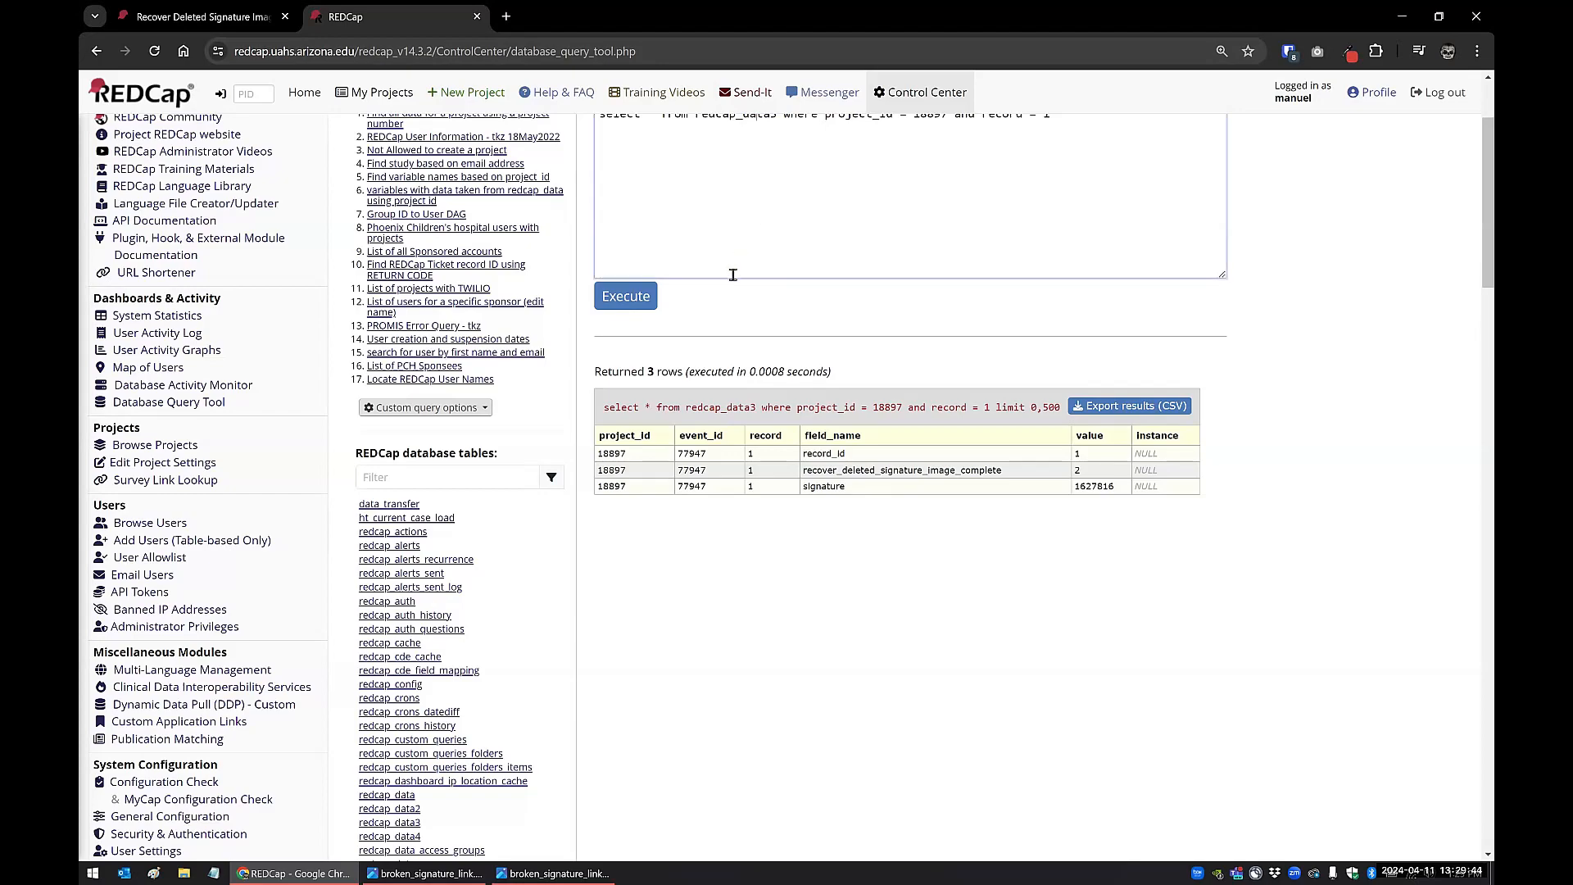
pyautogui.scroll(2, 732, 275)
pyautogui.hotkey('ctrl', 'a')
pyautogui.write('select * from redcap_edocs_metadata where project_id = 18897;')
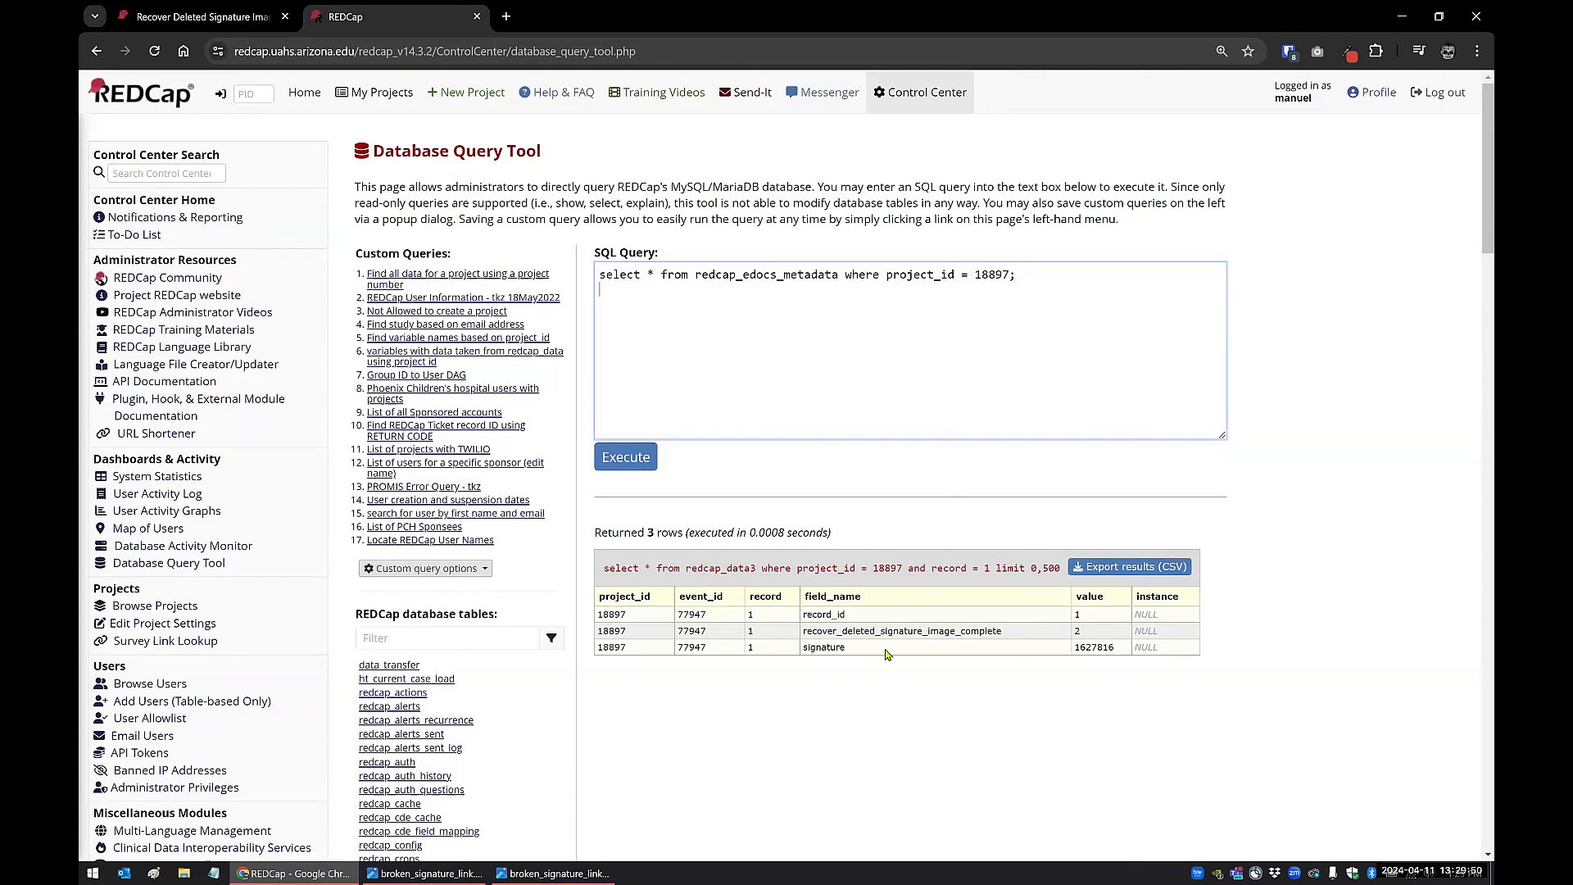
pyautogui.click(633, 469)
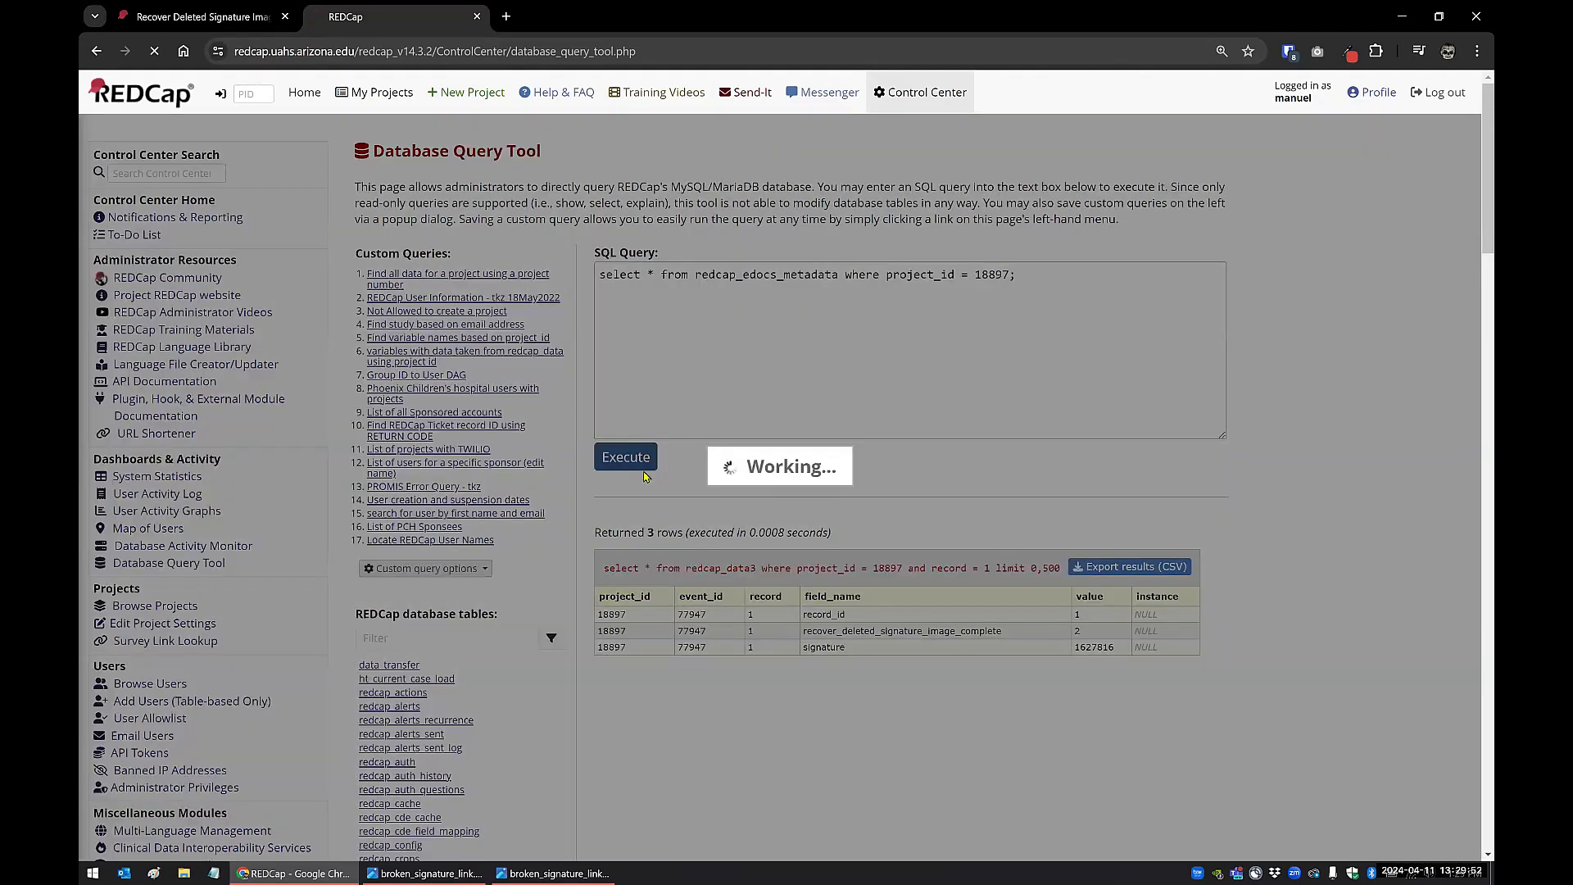
pyautogui.scroll(-1, 713, 674)
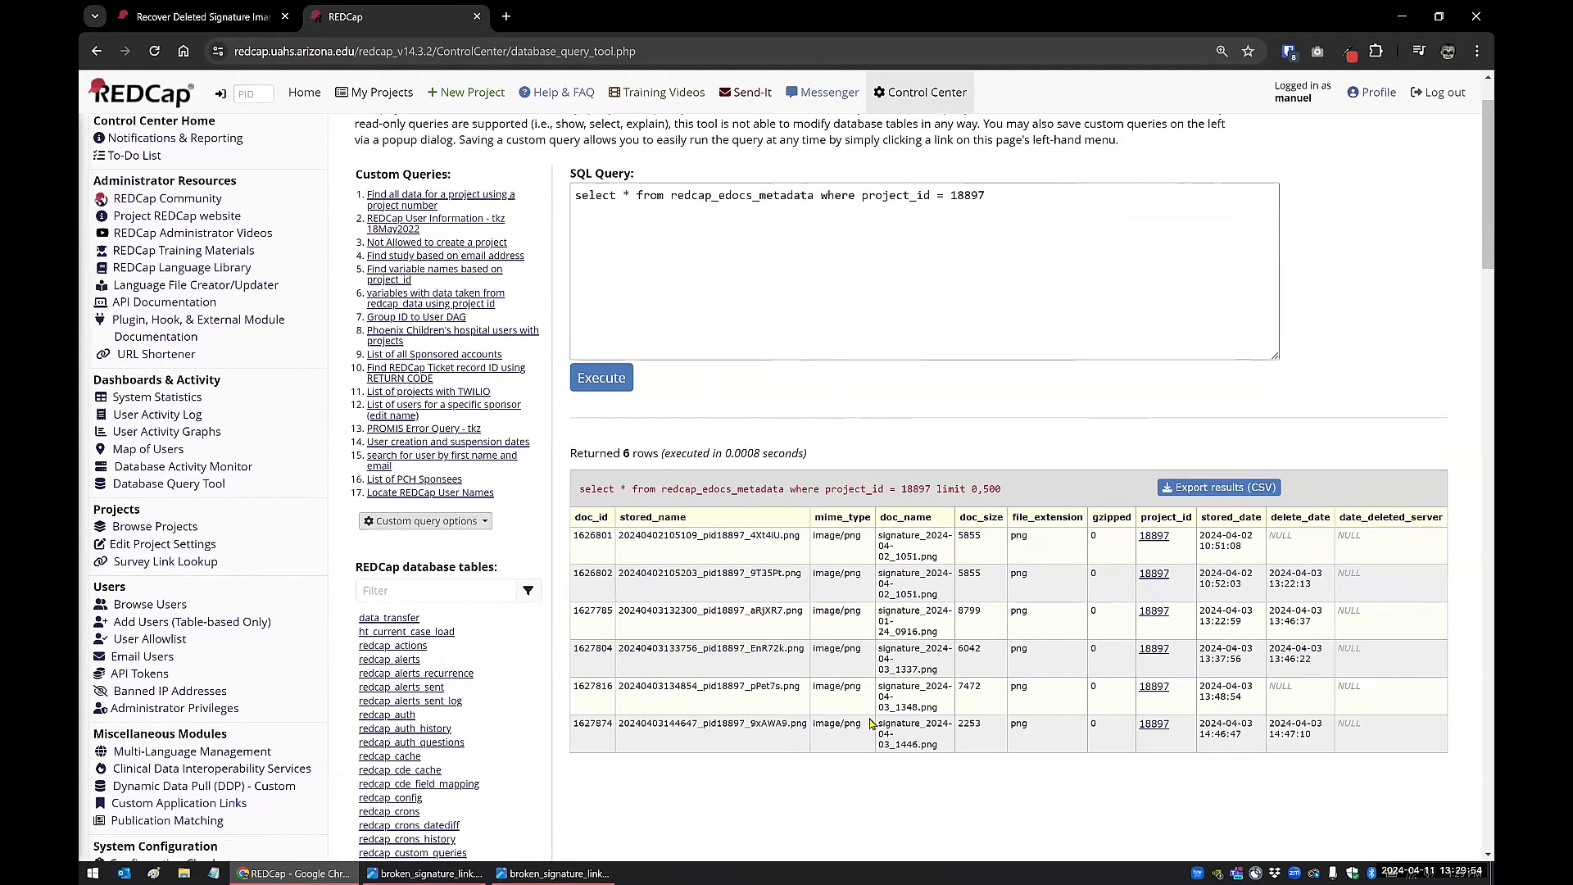
pyautogui.moveTo(877, 684); pyautogui.dragTo(946, 709)
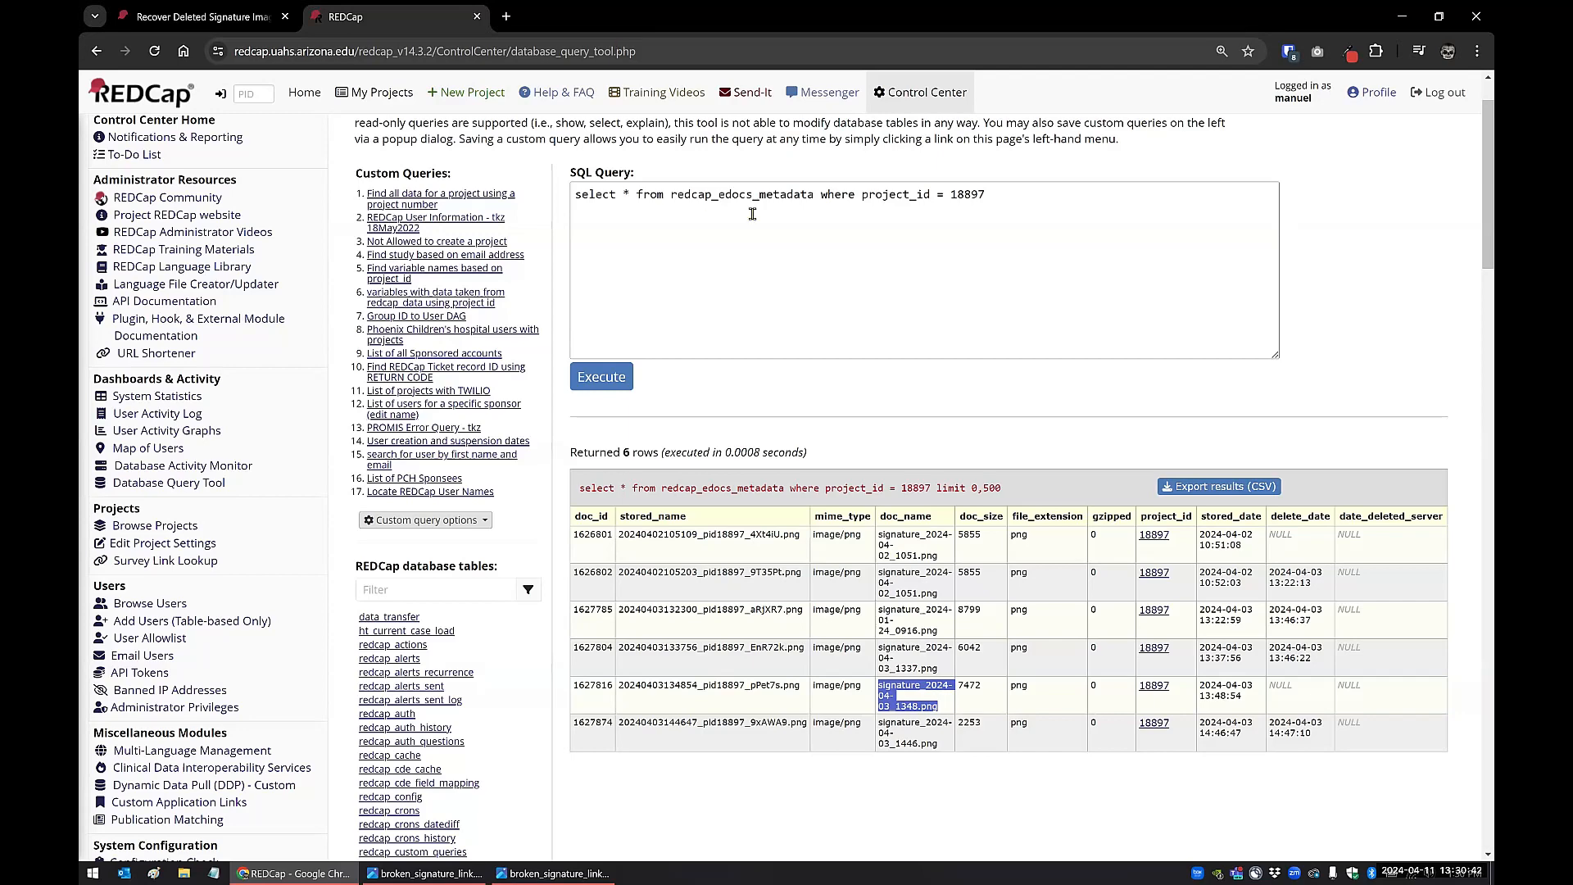
# Close the Database Query Tool tab and open record 1's Recover Deleted Signature Image form from the Record Status Dashboard.
pyautogui.scroll(1, 382, 293)
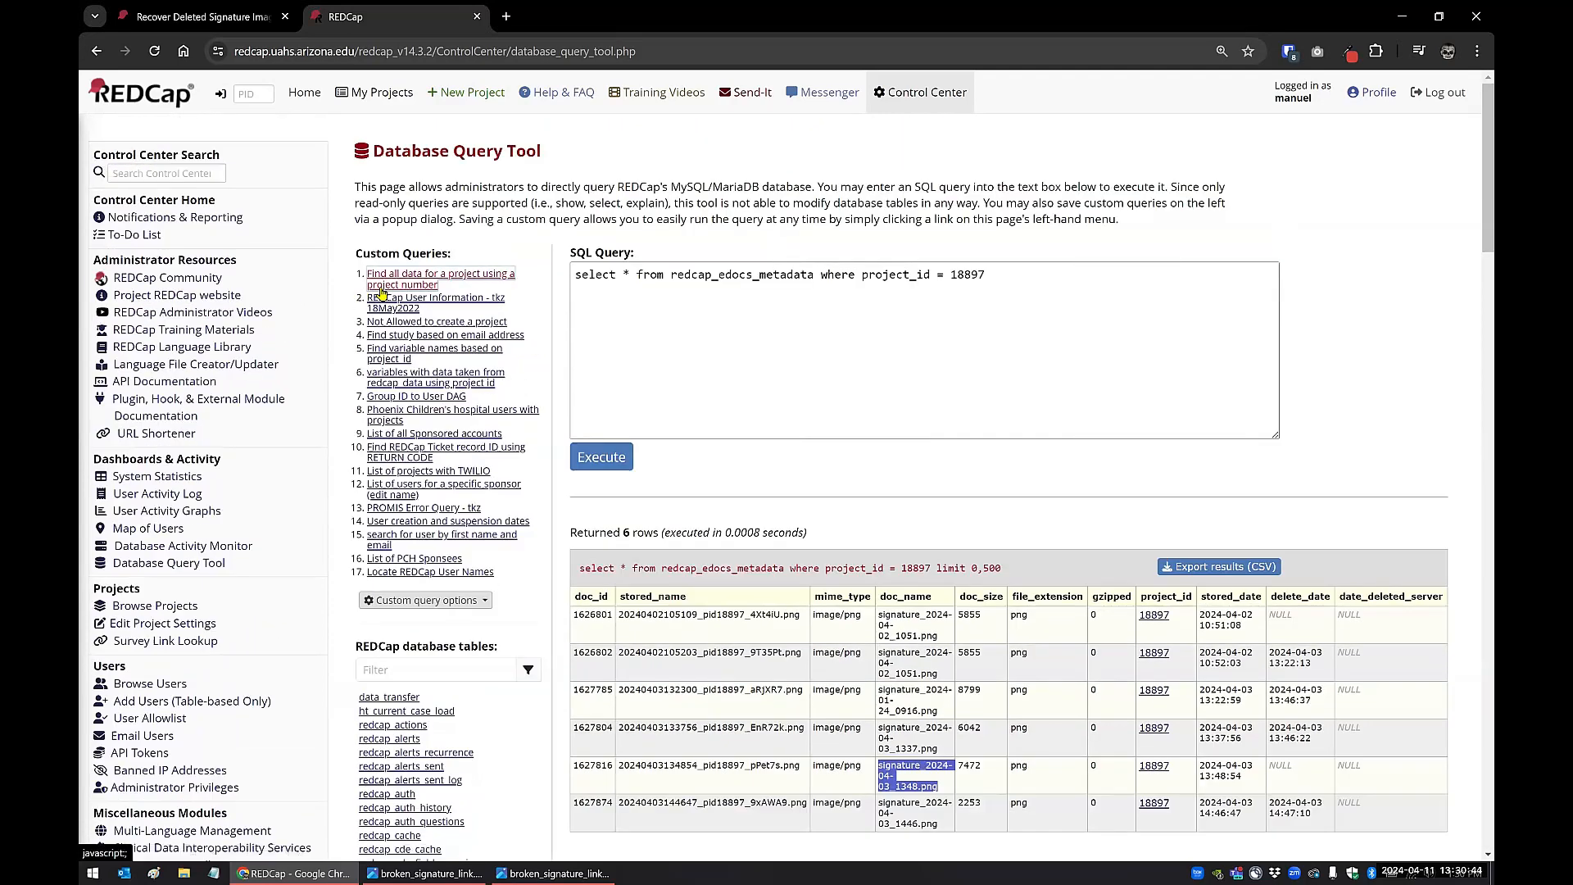
pyautogui.click(476, 16)
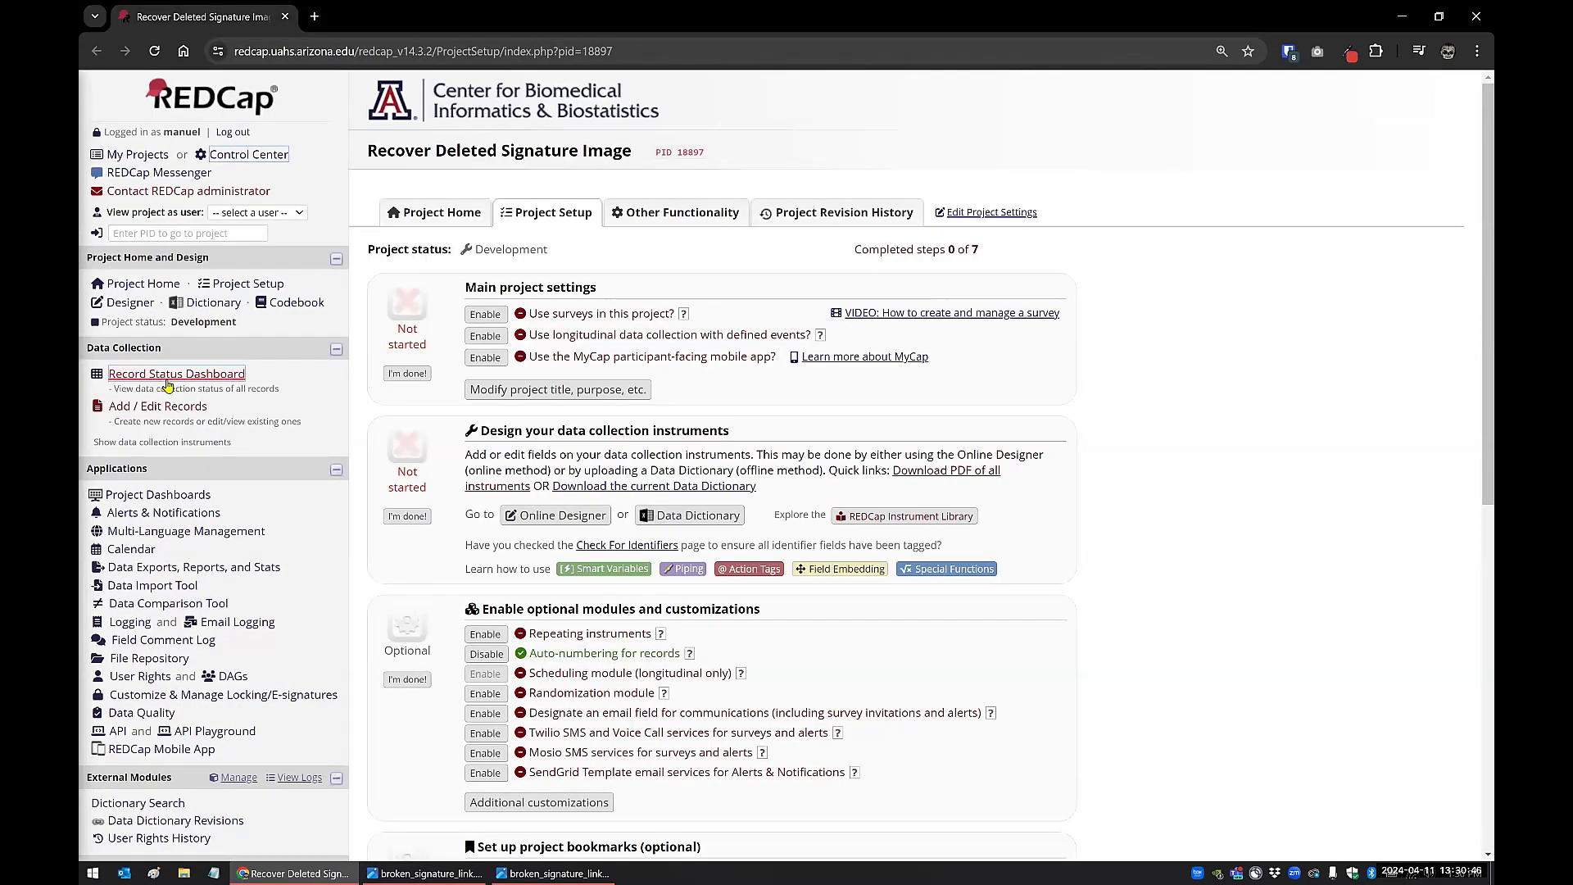
pyautogui.click(186, 375)
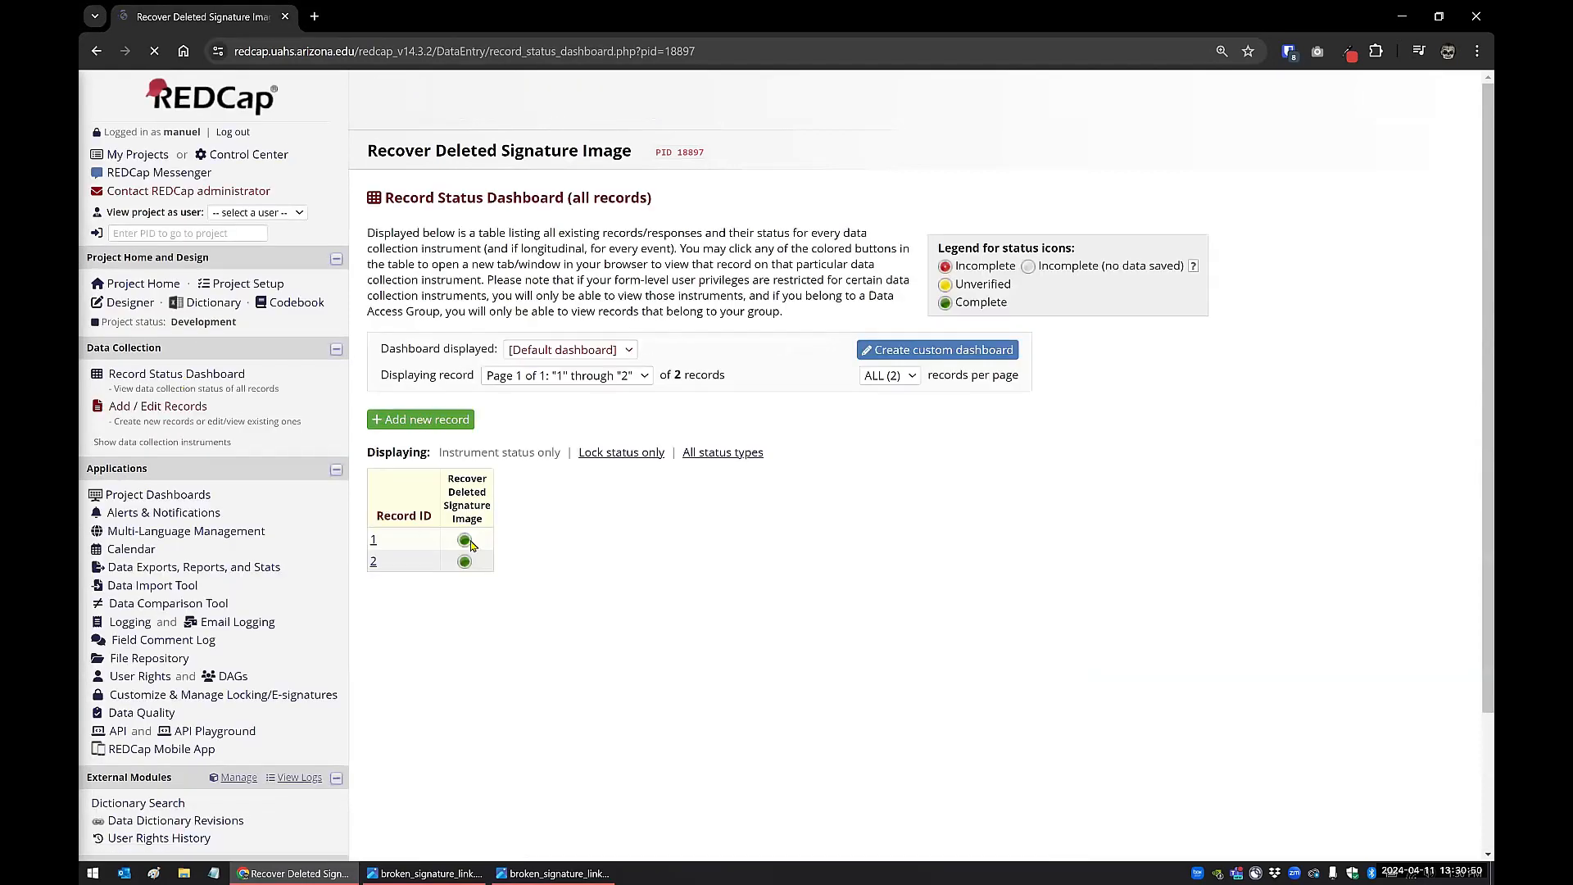
pyautogui.click(464, 543)
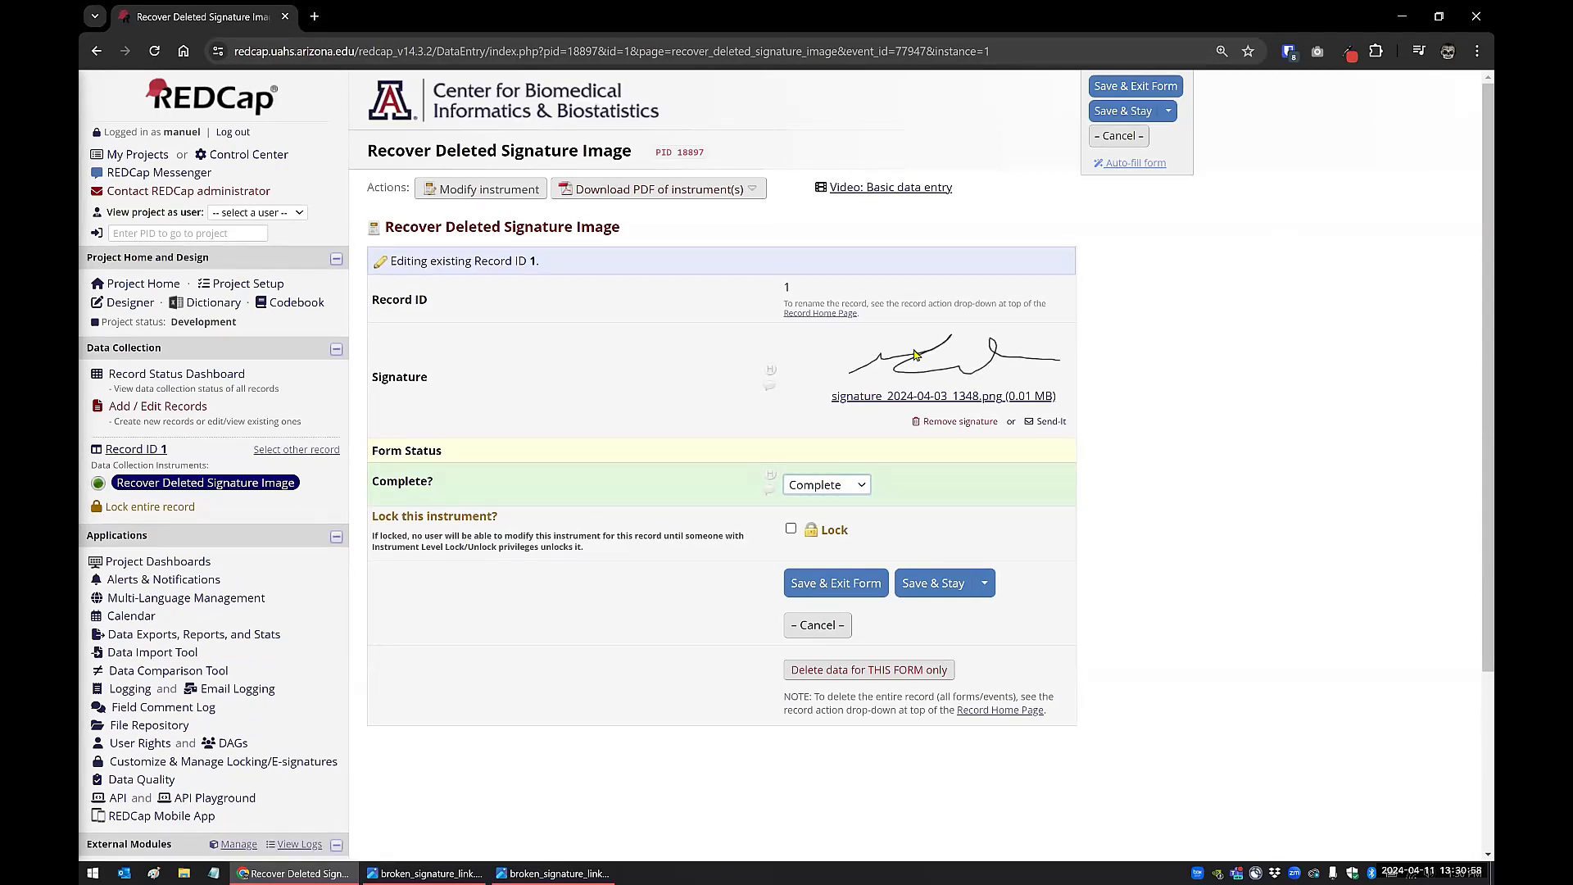
# Open the Recover Deleted Signature Image instrument in the Online Designer, and record 1's form for it in a separate browser tab.
pyautogui.click(126, 304)
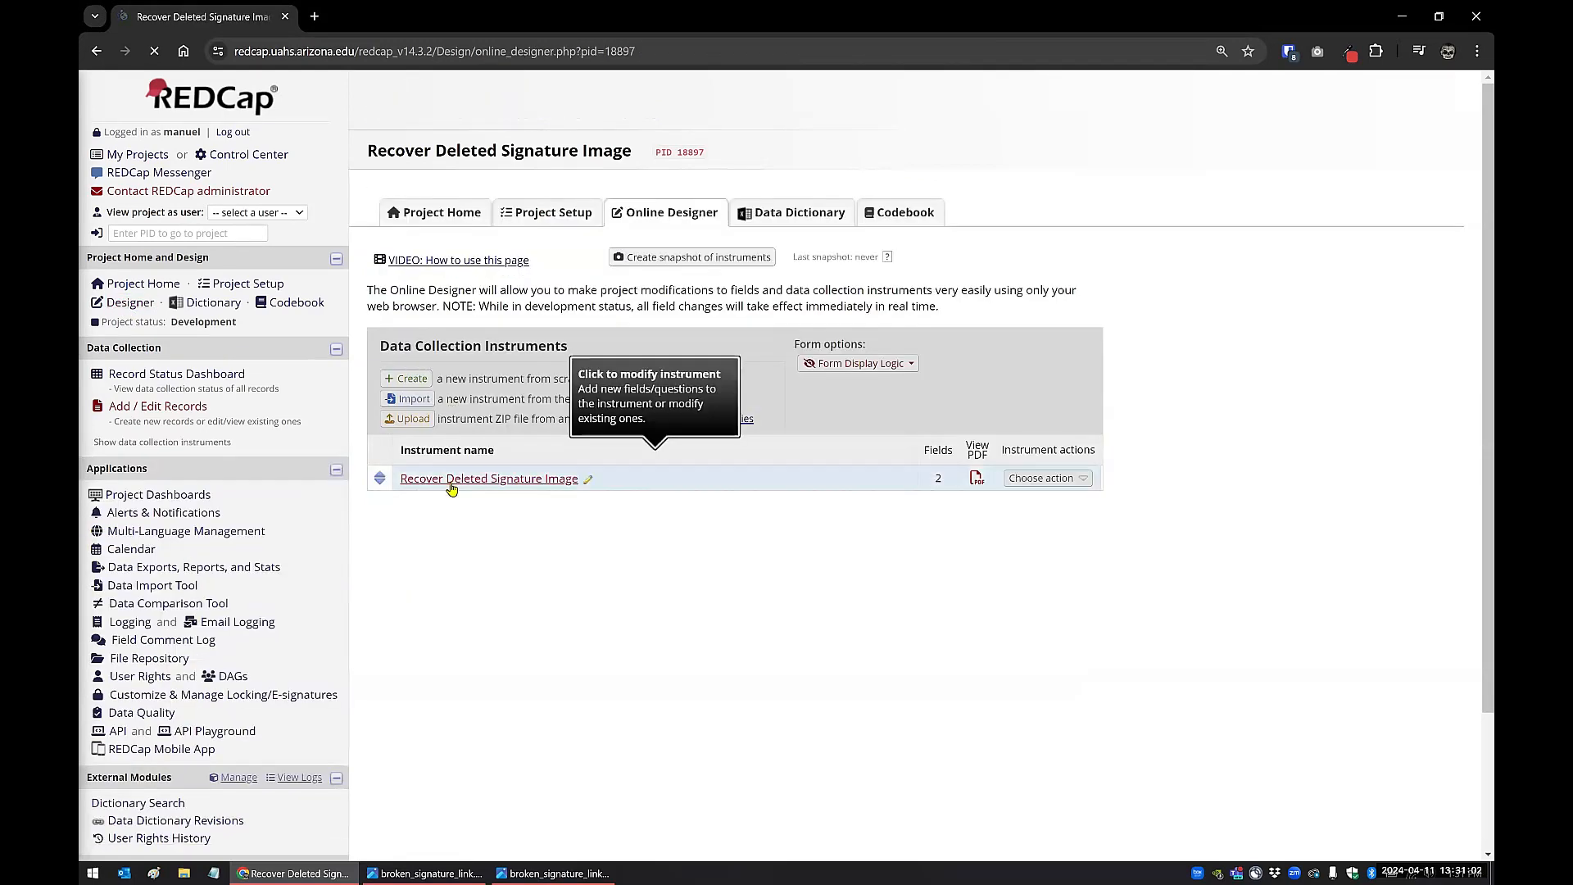
pyautogui.click(452, 483)
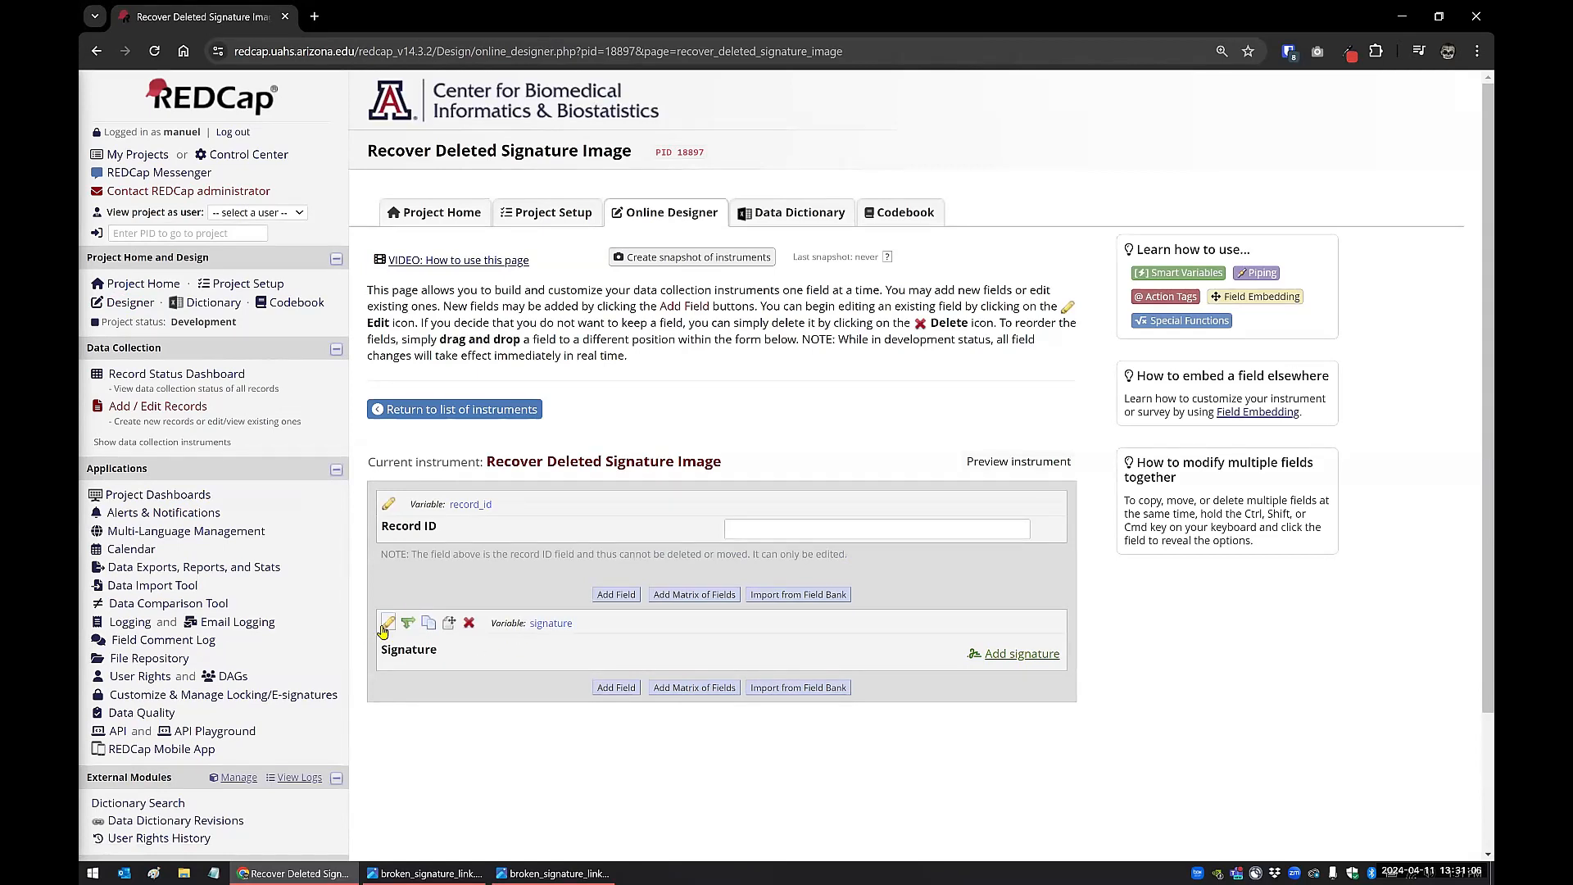
pyautogui.rightClick(168, 374)
pyautogui.click(237, 389)
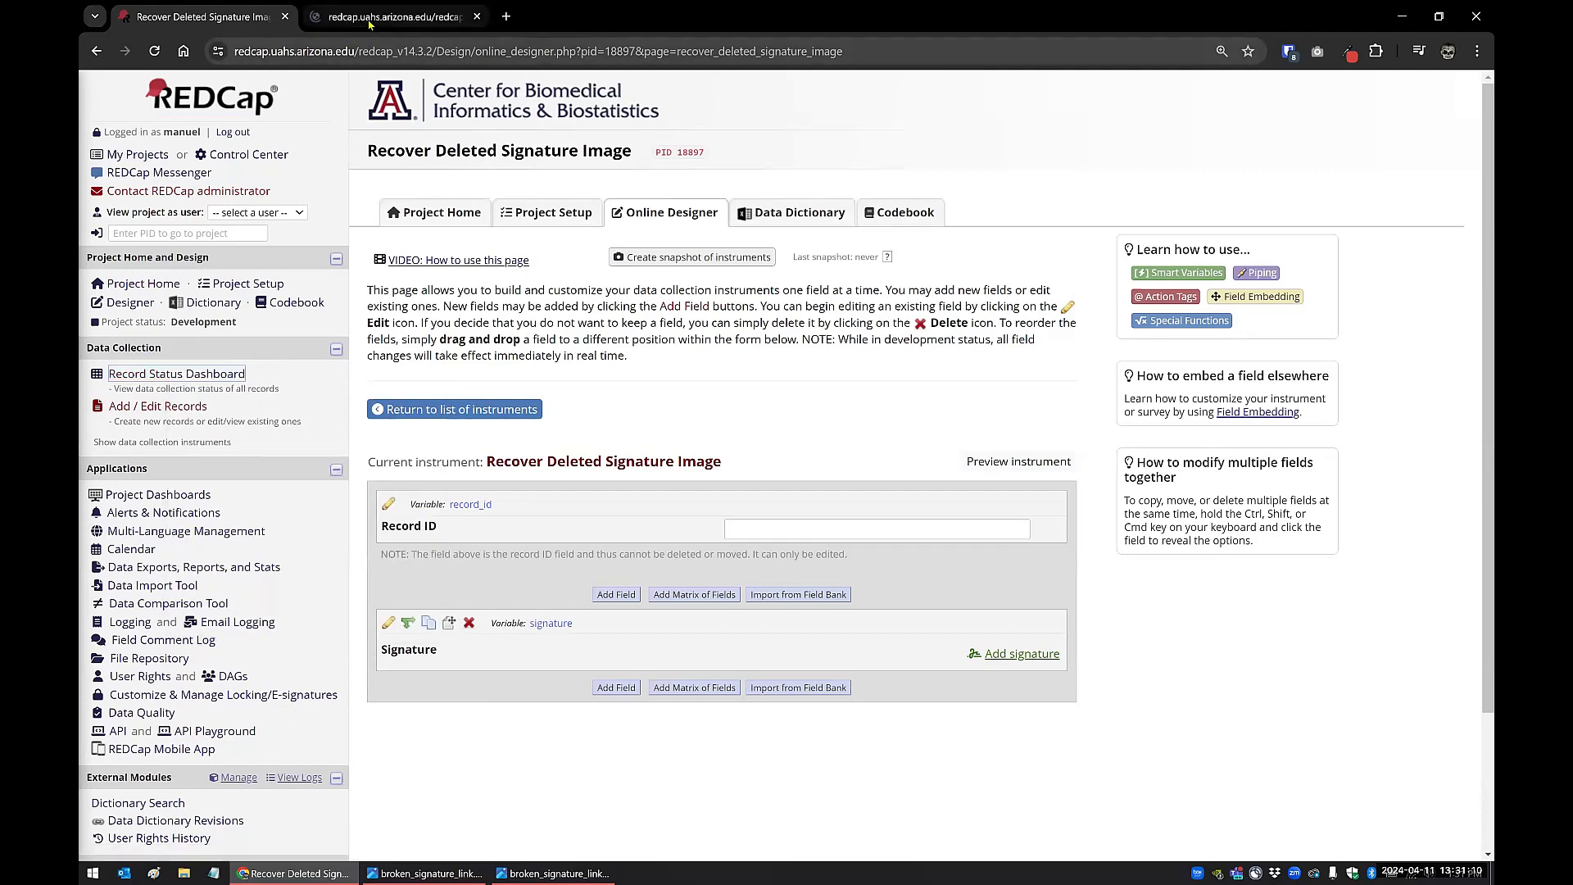
pyautogui.hotkey('ctrl', 'Tab')
pyautogui.click(463, 542)
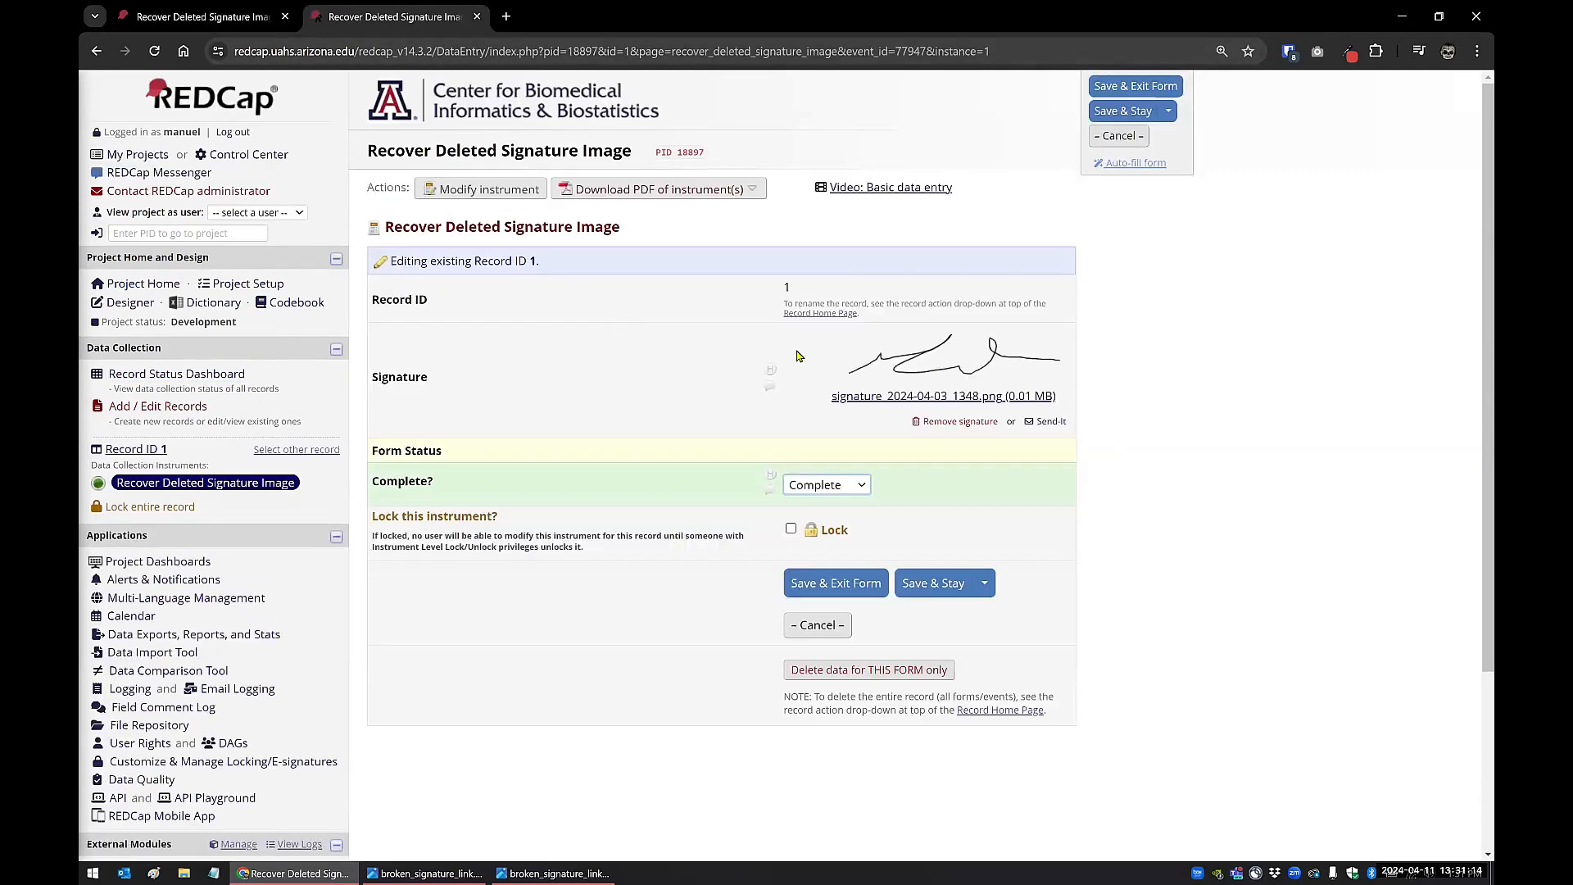
# In the Online Designer, change the Signature field's variable name to consent_signature and save the field.
pyautogui.click(211, 16)
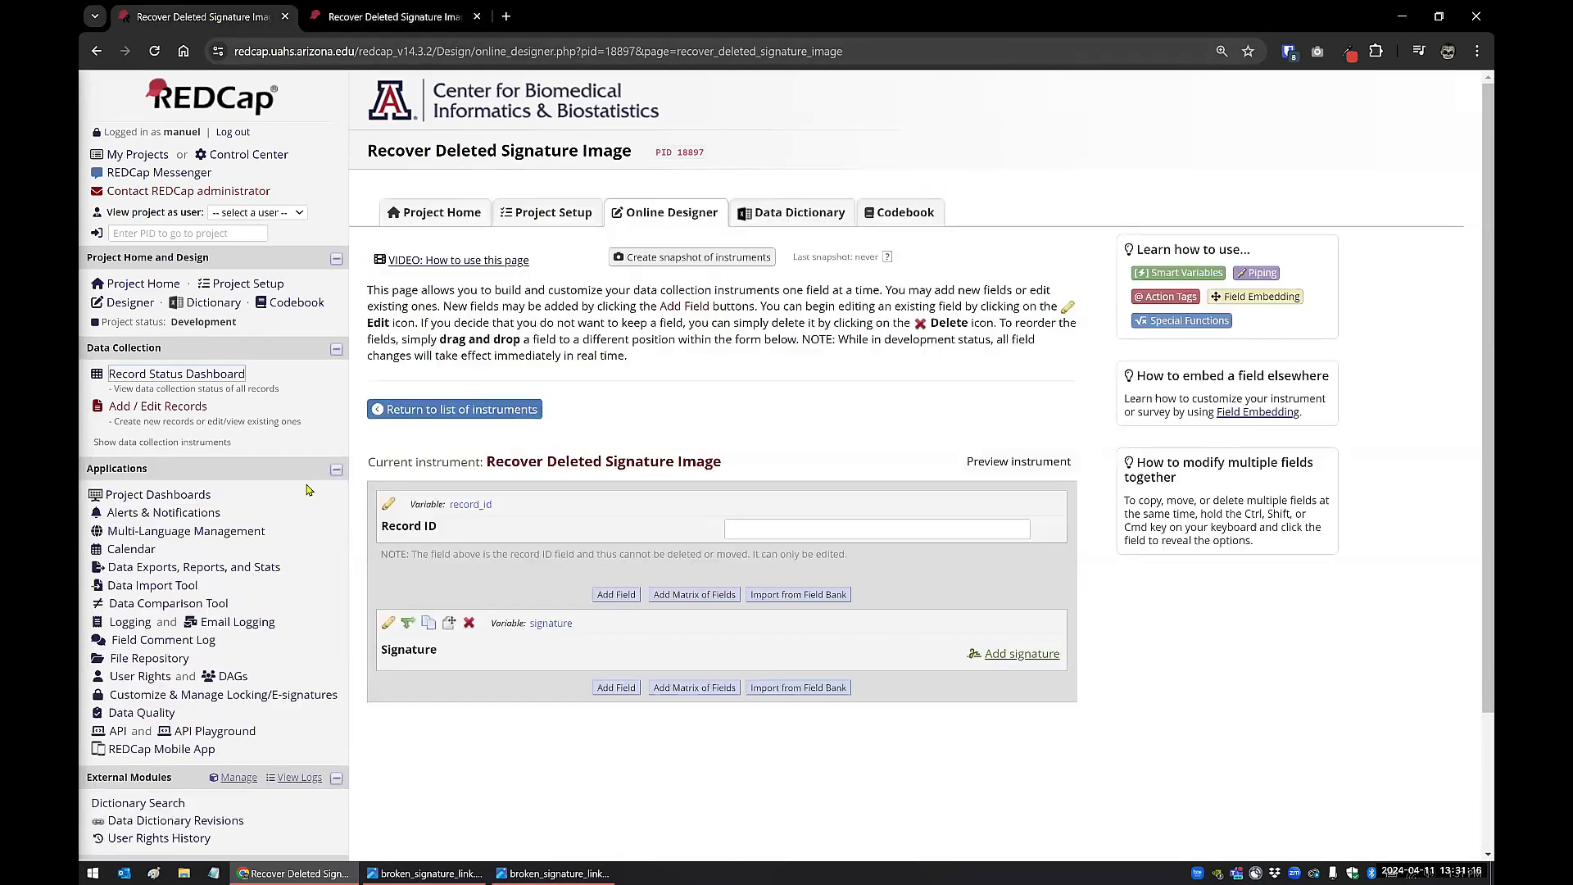
pyautogui.click(389, 622)
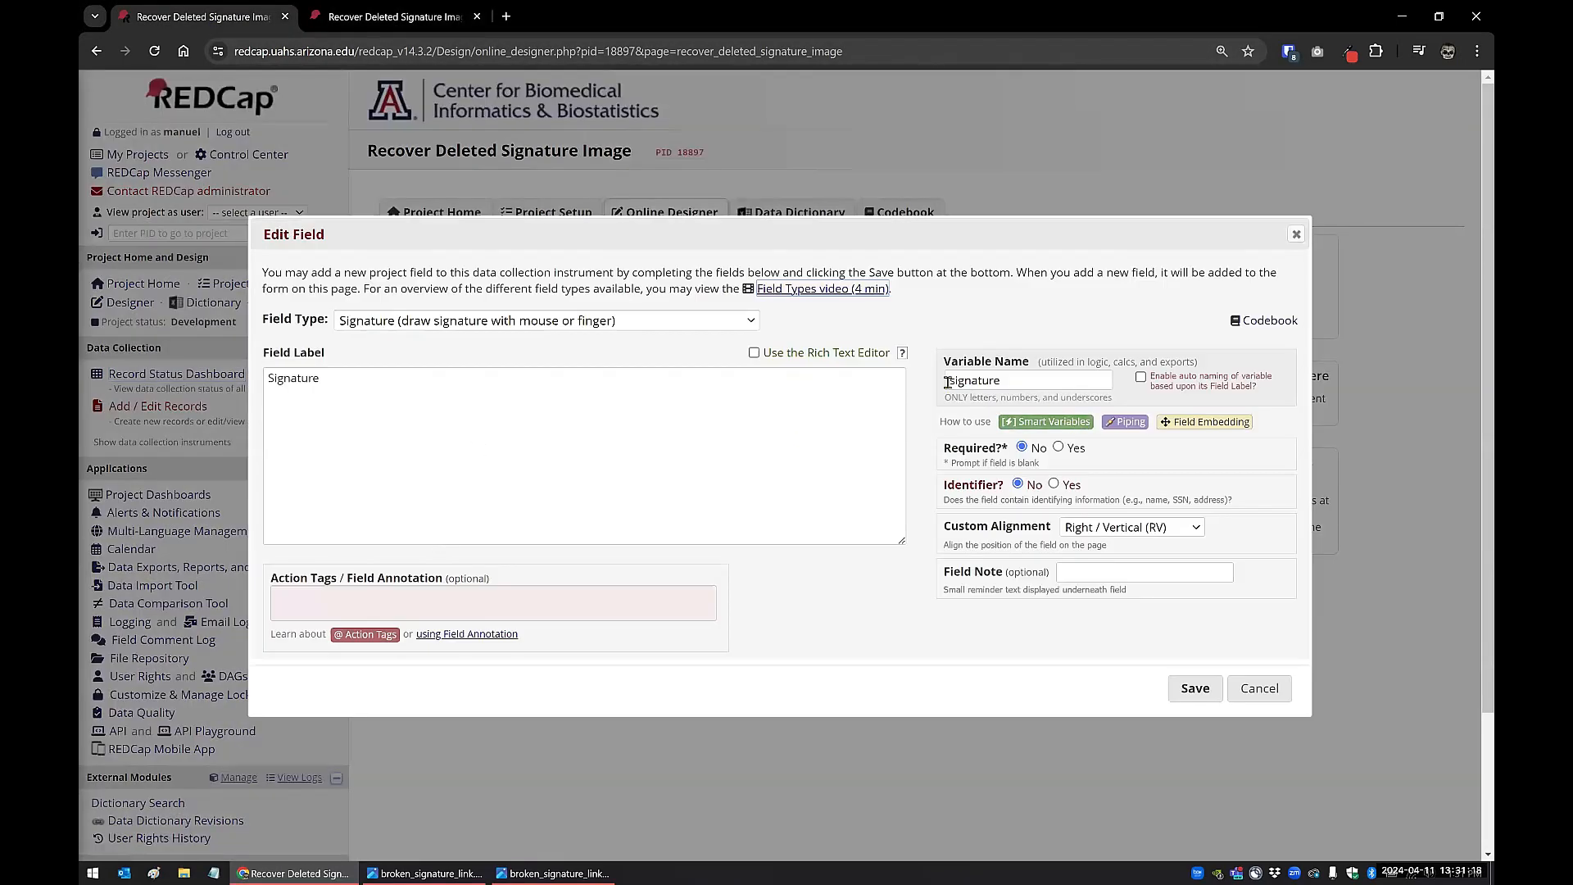
pyautogui.write('consent')
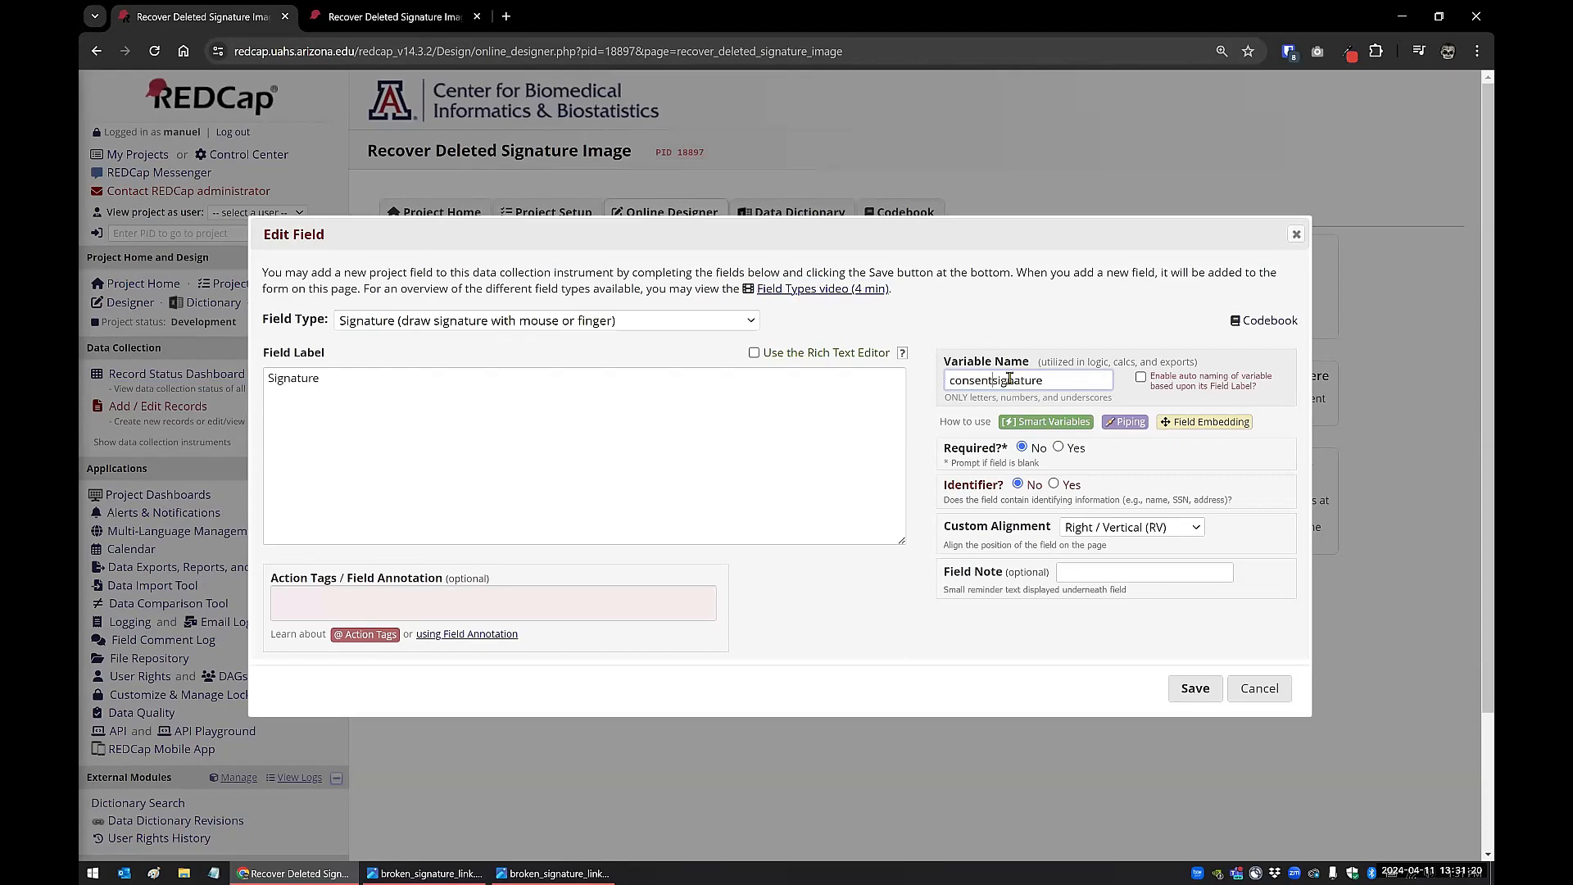
pyautogui.write('_')
pyautogui.click(1195, 688)
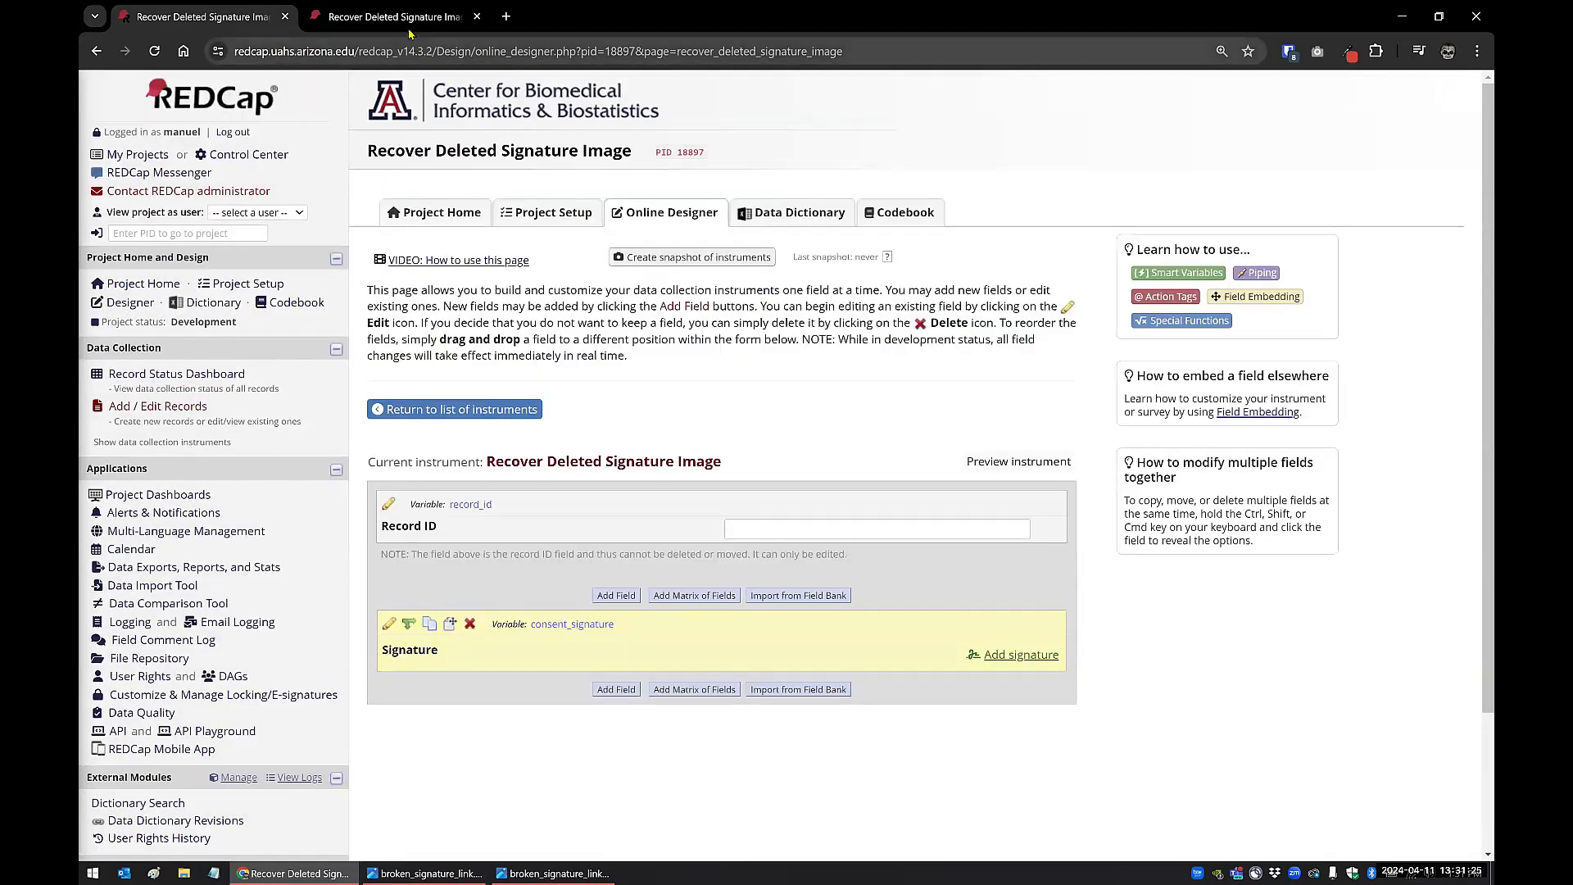
# Reload record 1's form in the other tab and check the Signature field's data history.
pyautogui.click(410, 24)
pyautogui.click(154, 51)
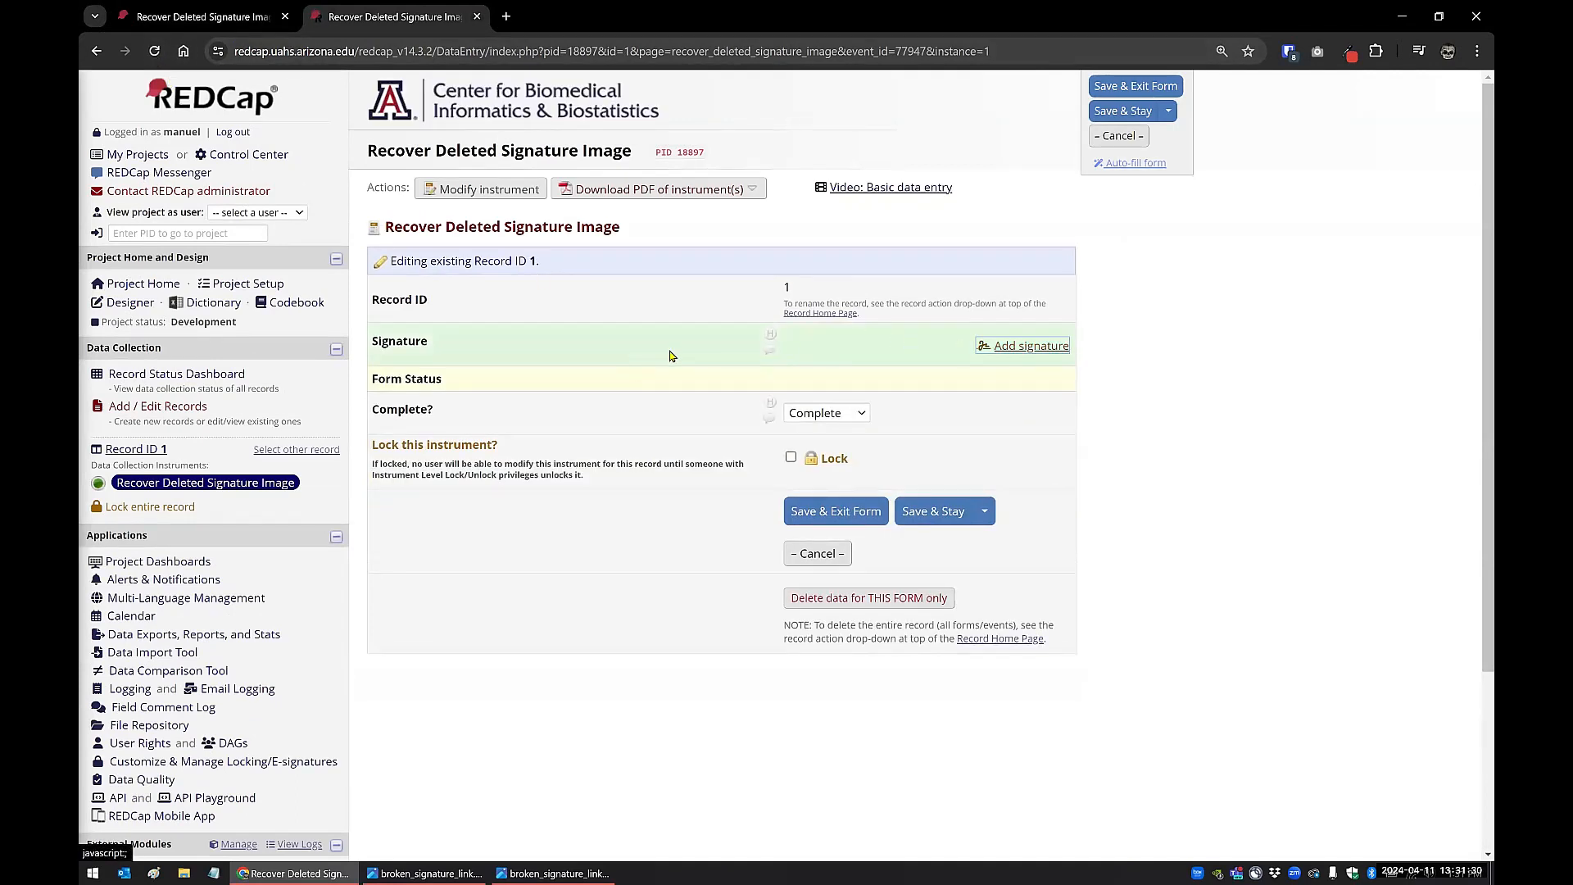
pyautogui.click(770, 335)
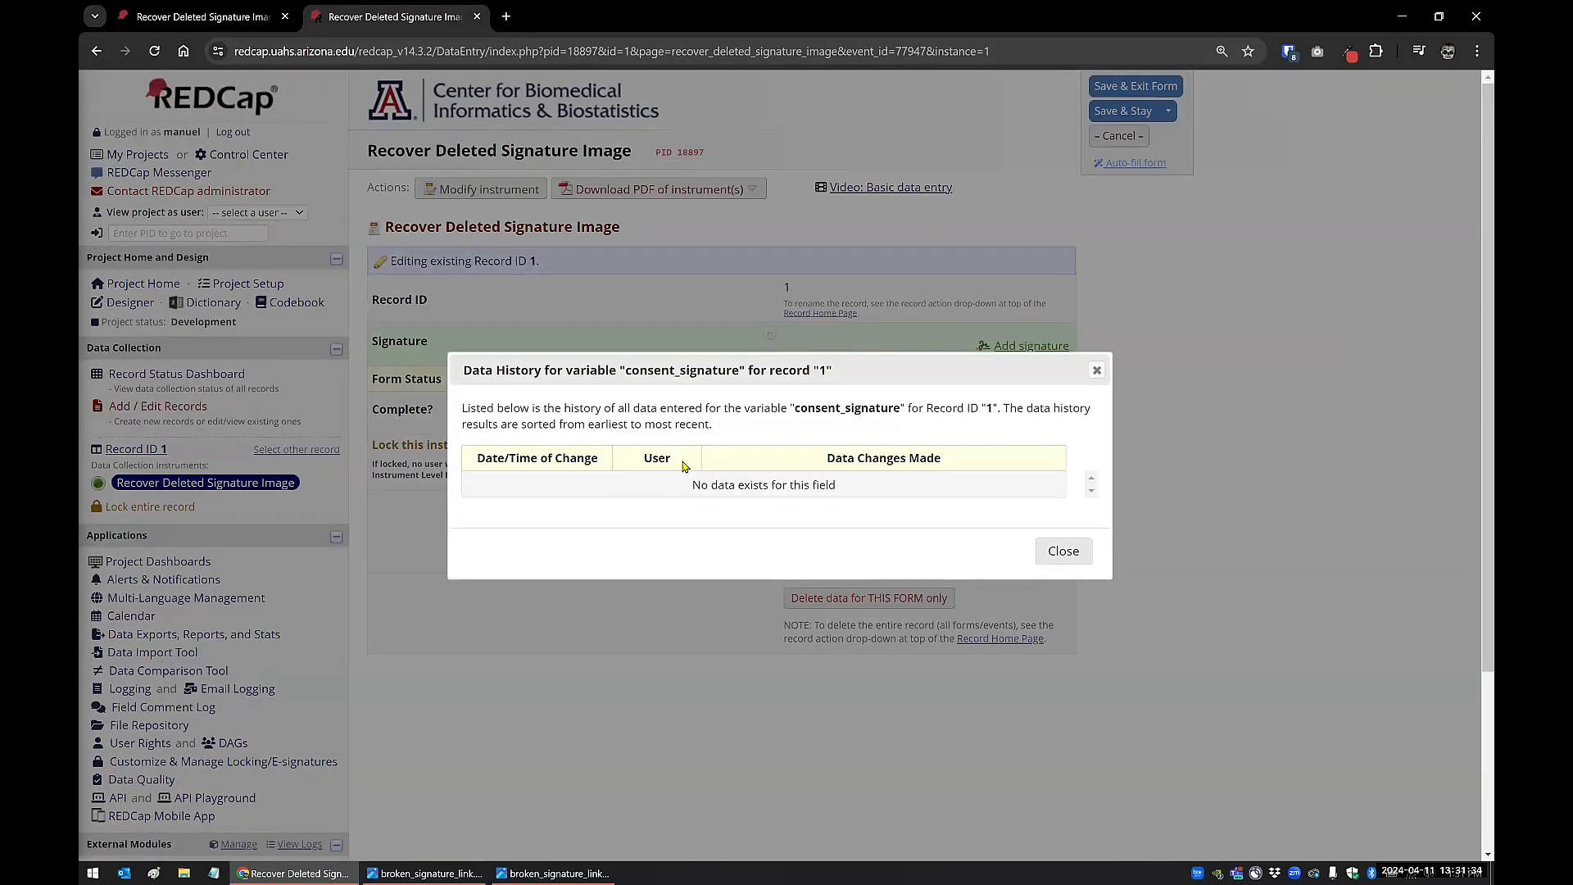
pyautogui.click(1096, 371)
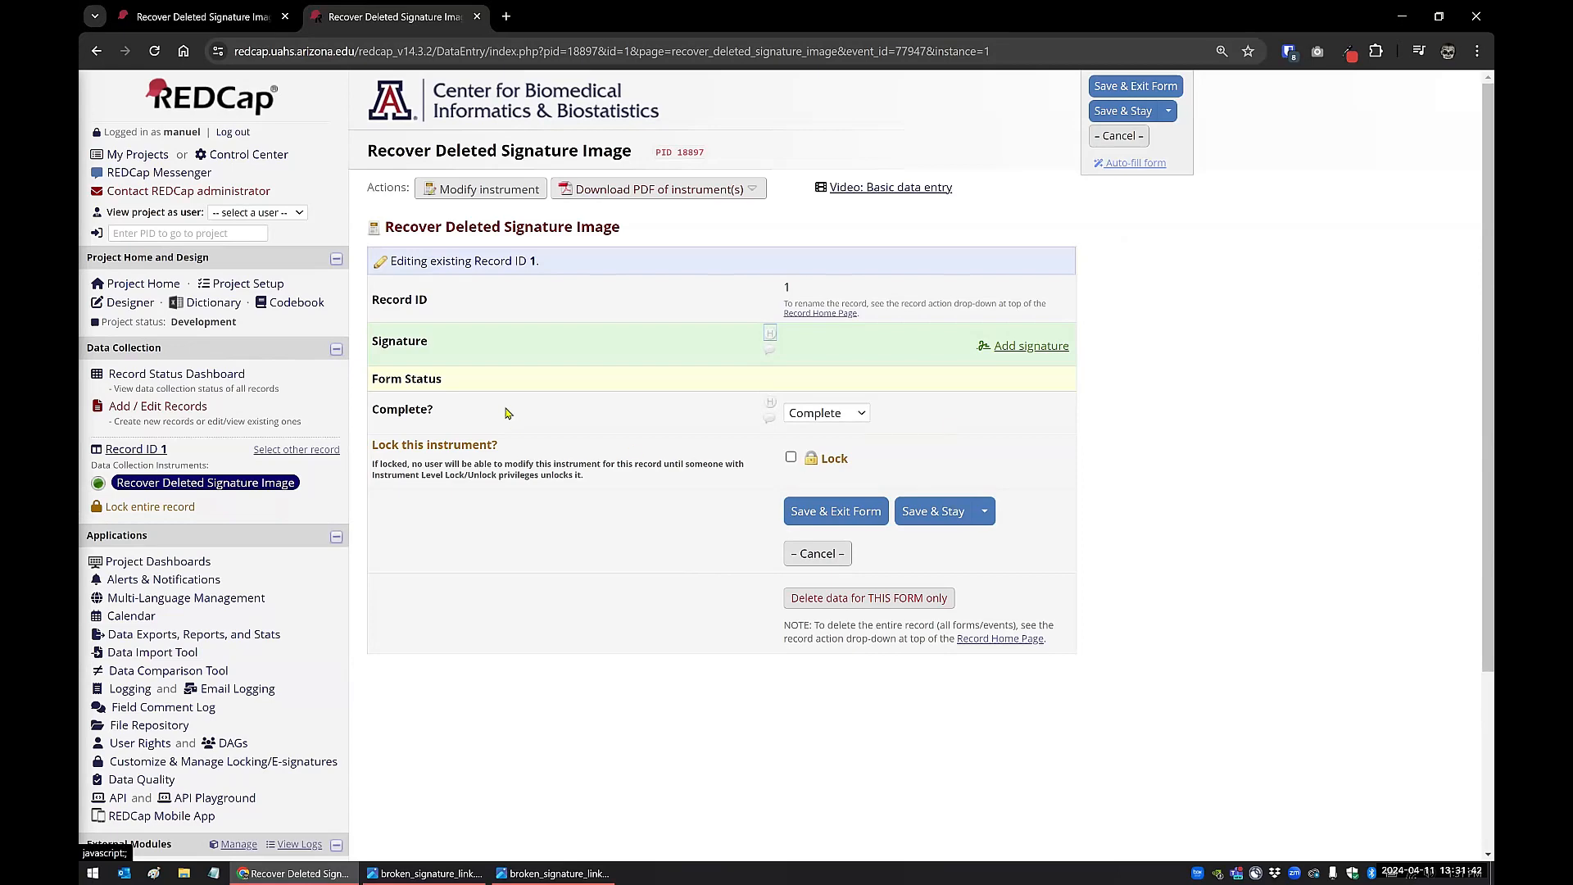
# In the Online Designer, set the Signature field's variable name back to signature and save the field.
pyautogui.click(214, 17)
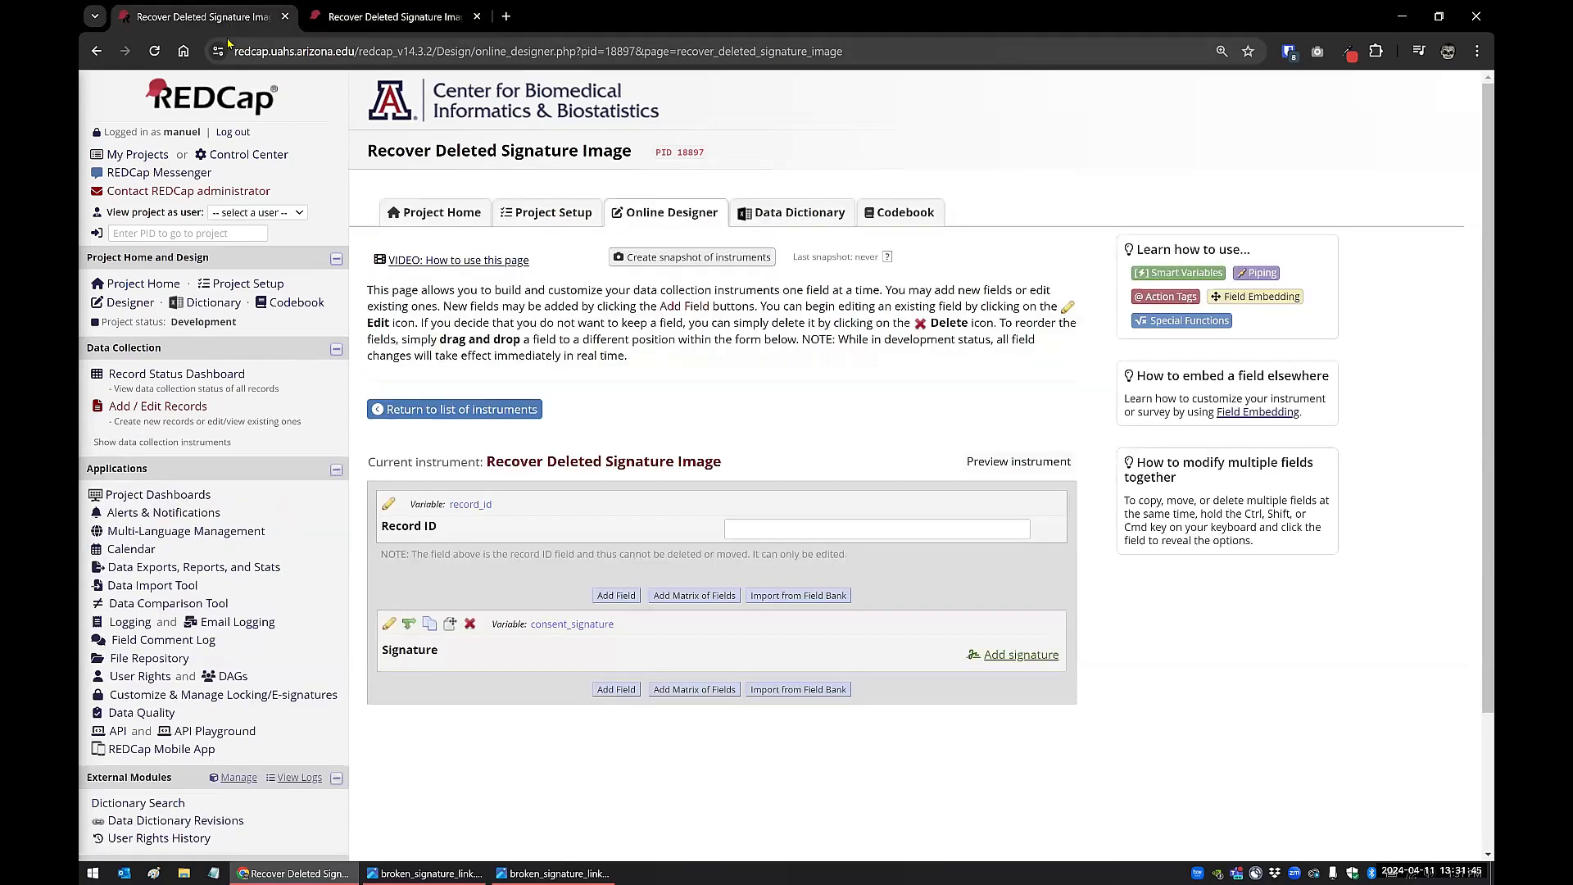
pyautogui.click(389, 624)
pyautogui.moveTo(998, 382); pyautogui.dragTo(874, 385)
pyautogui.press('BackSpace')
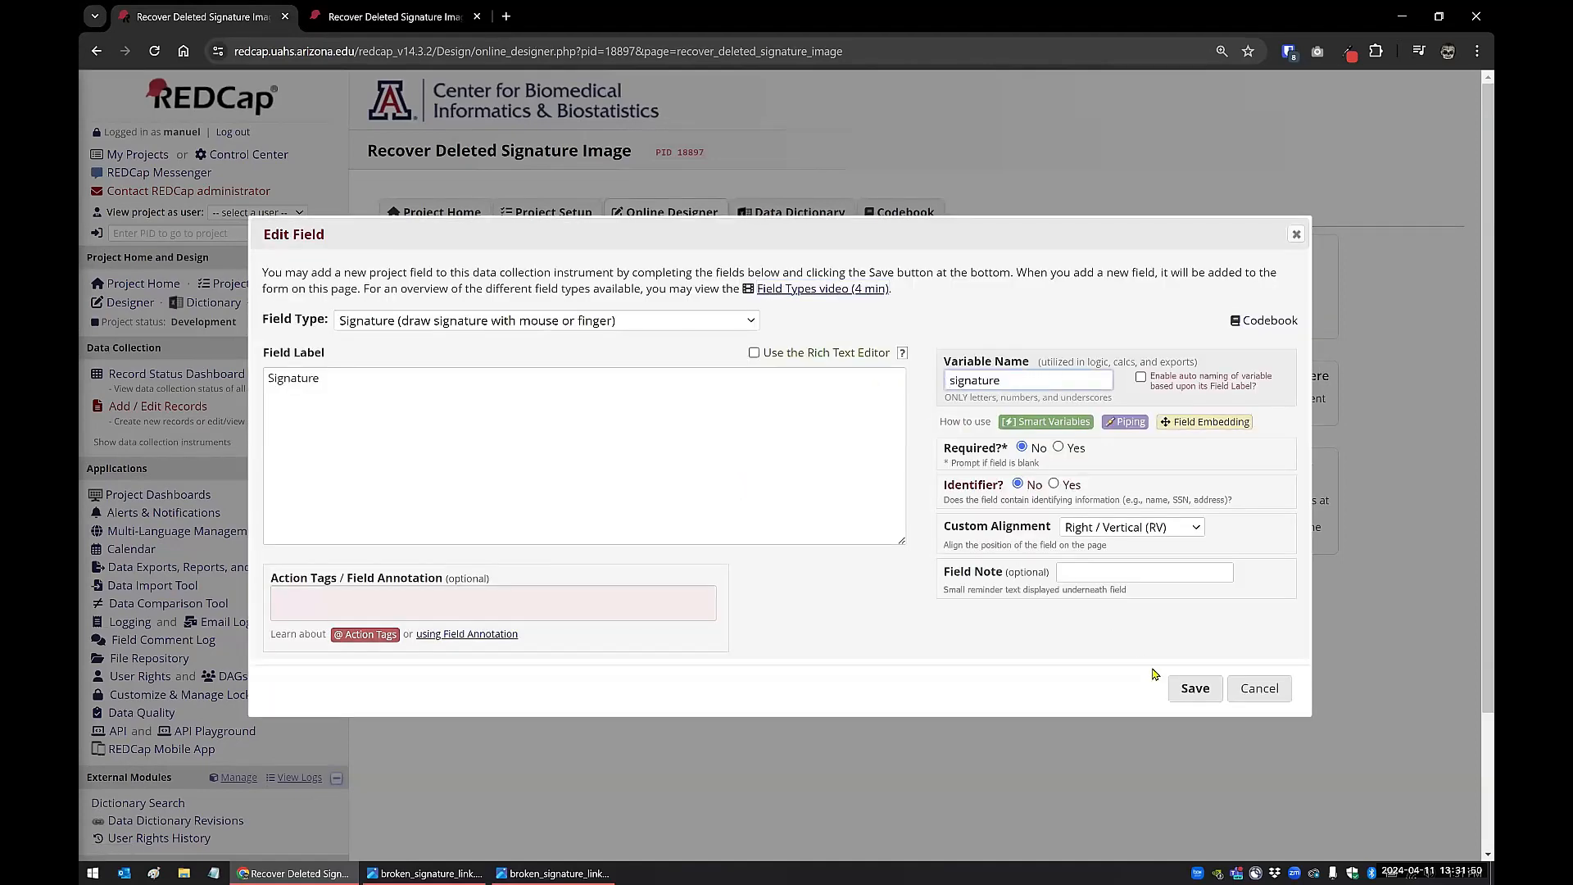
pyautogui.click(1195, 688)
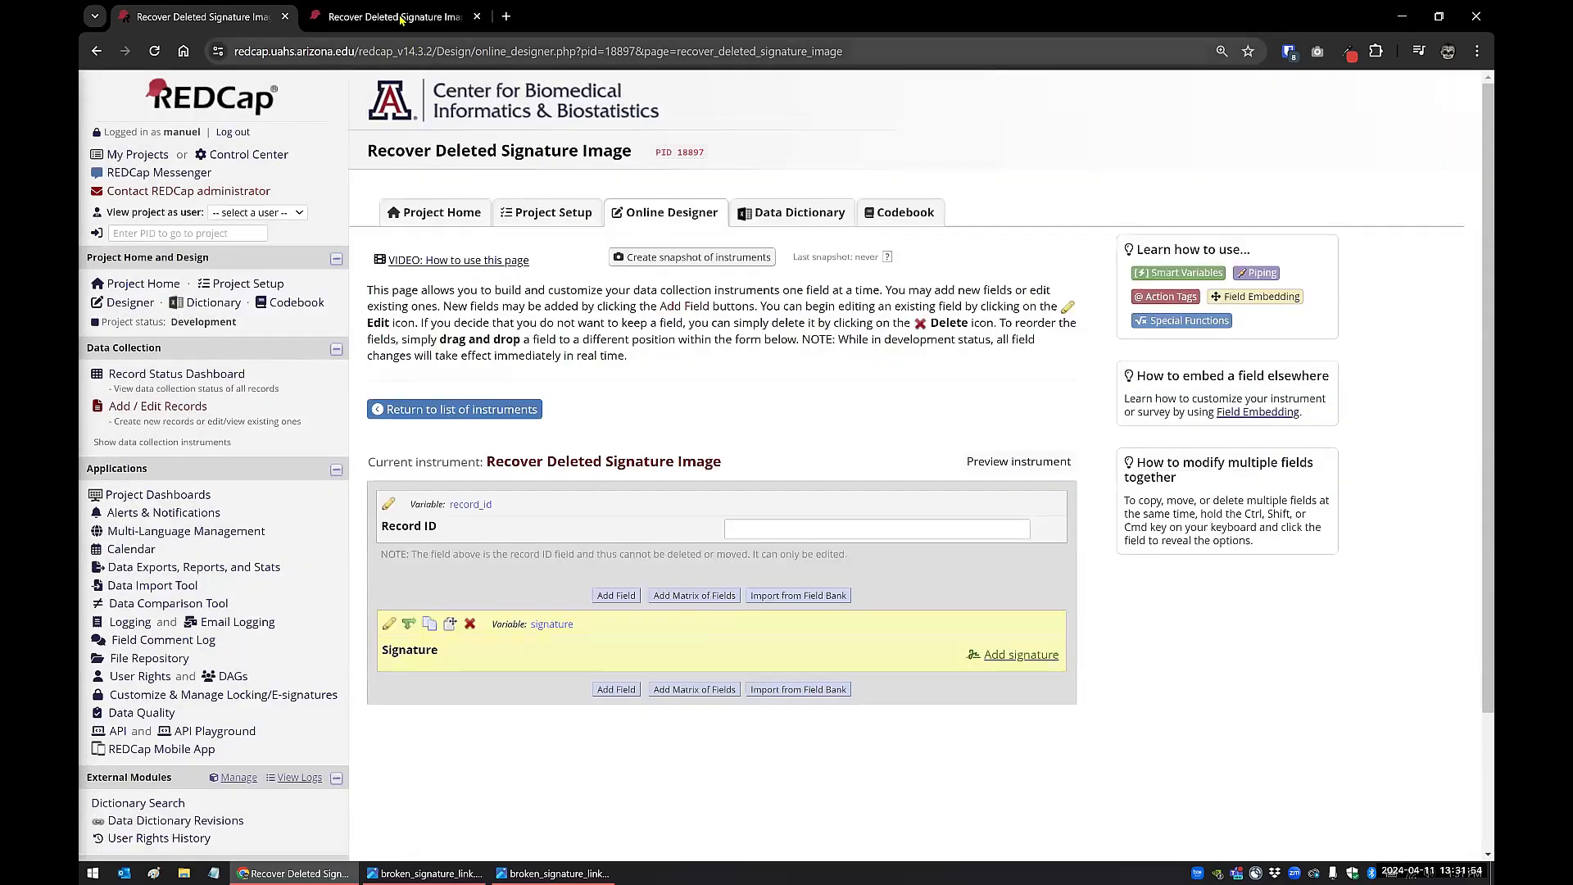
# Reload record 1's form and save its signature image to the Downloads folder as signature_2024-04-03_1348.png.
pyautogui.hotkey('ctrl', 'Tab')
pyautogui.click(154, 51)
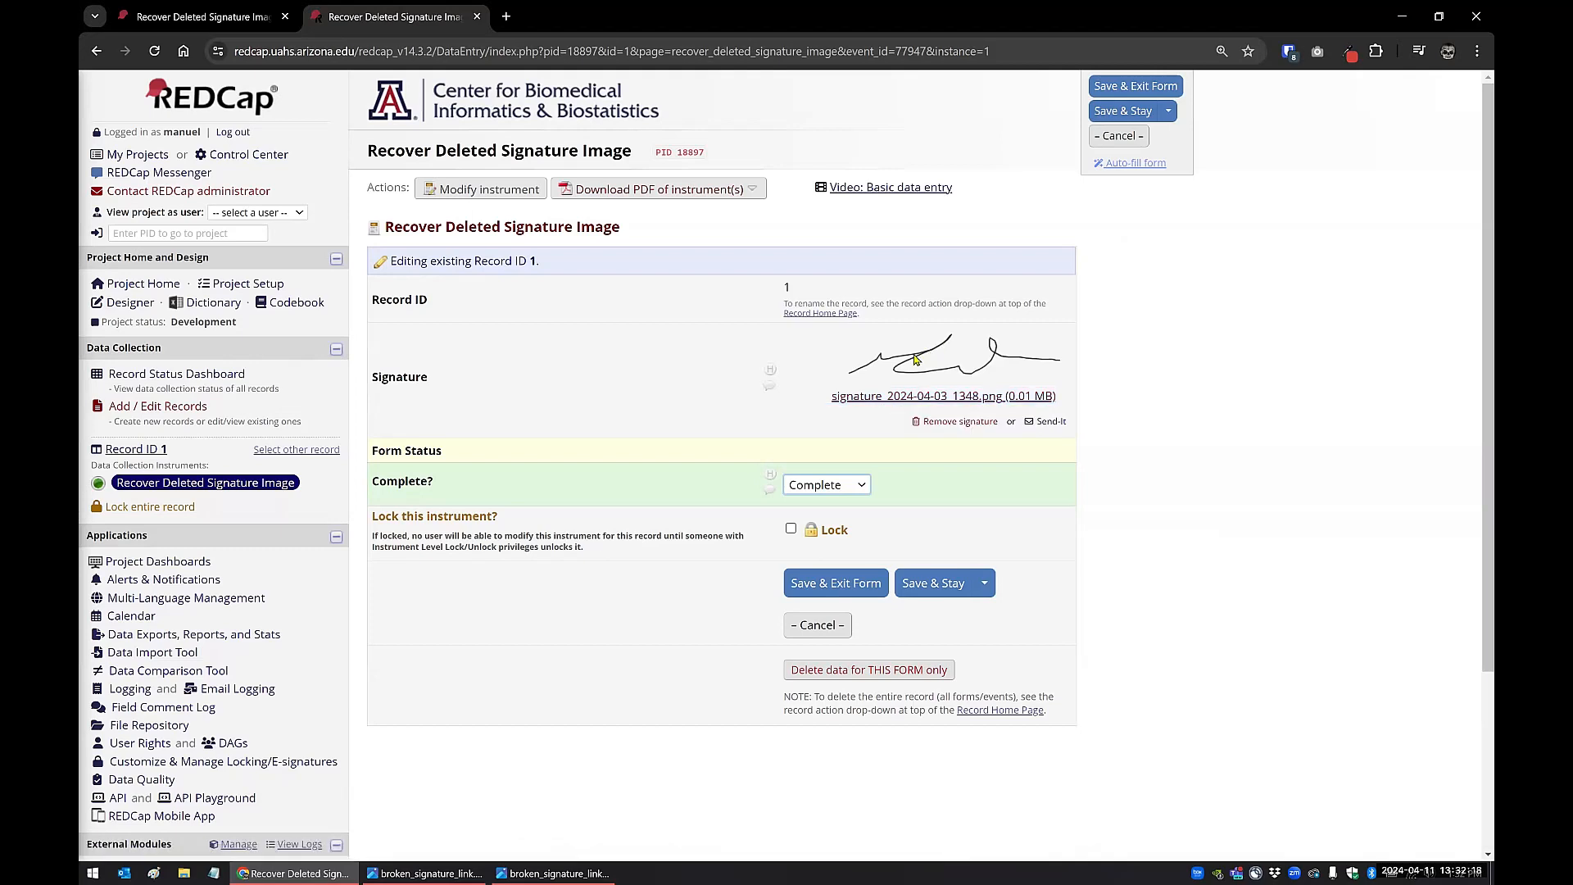
pyautogui.rightClick(873, 396)
pyautogui.click(843, 398)
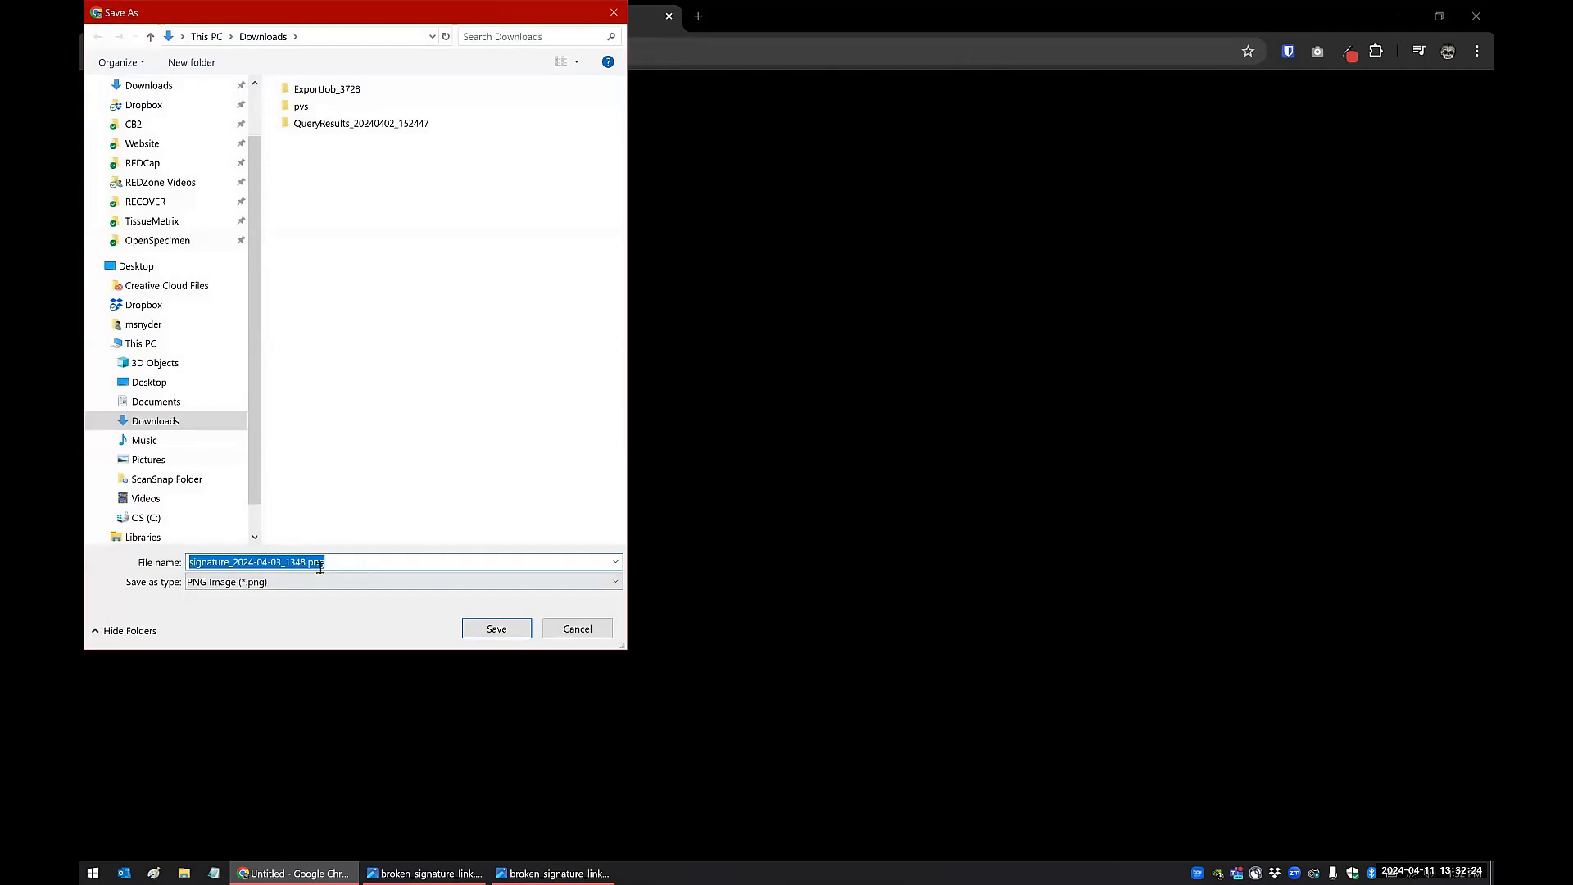
pyautogui.click(486, 632)
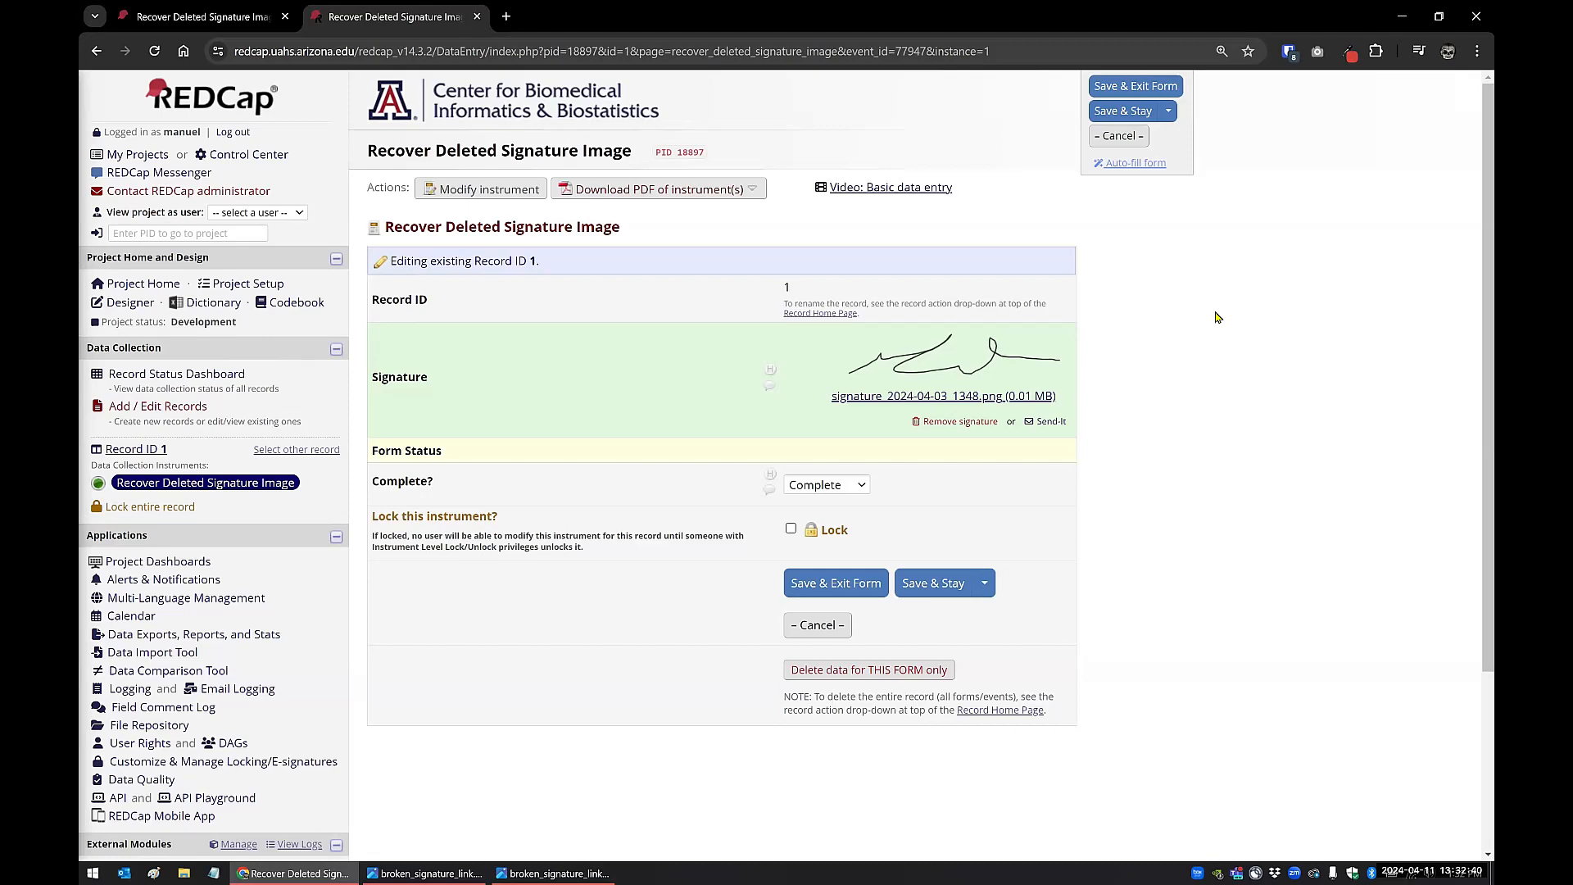
# Compare the Signature field in the Online Designer and on record 1's form with the broken_signature_link.png screenshot.
pyautogui.click(205, 16)
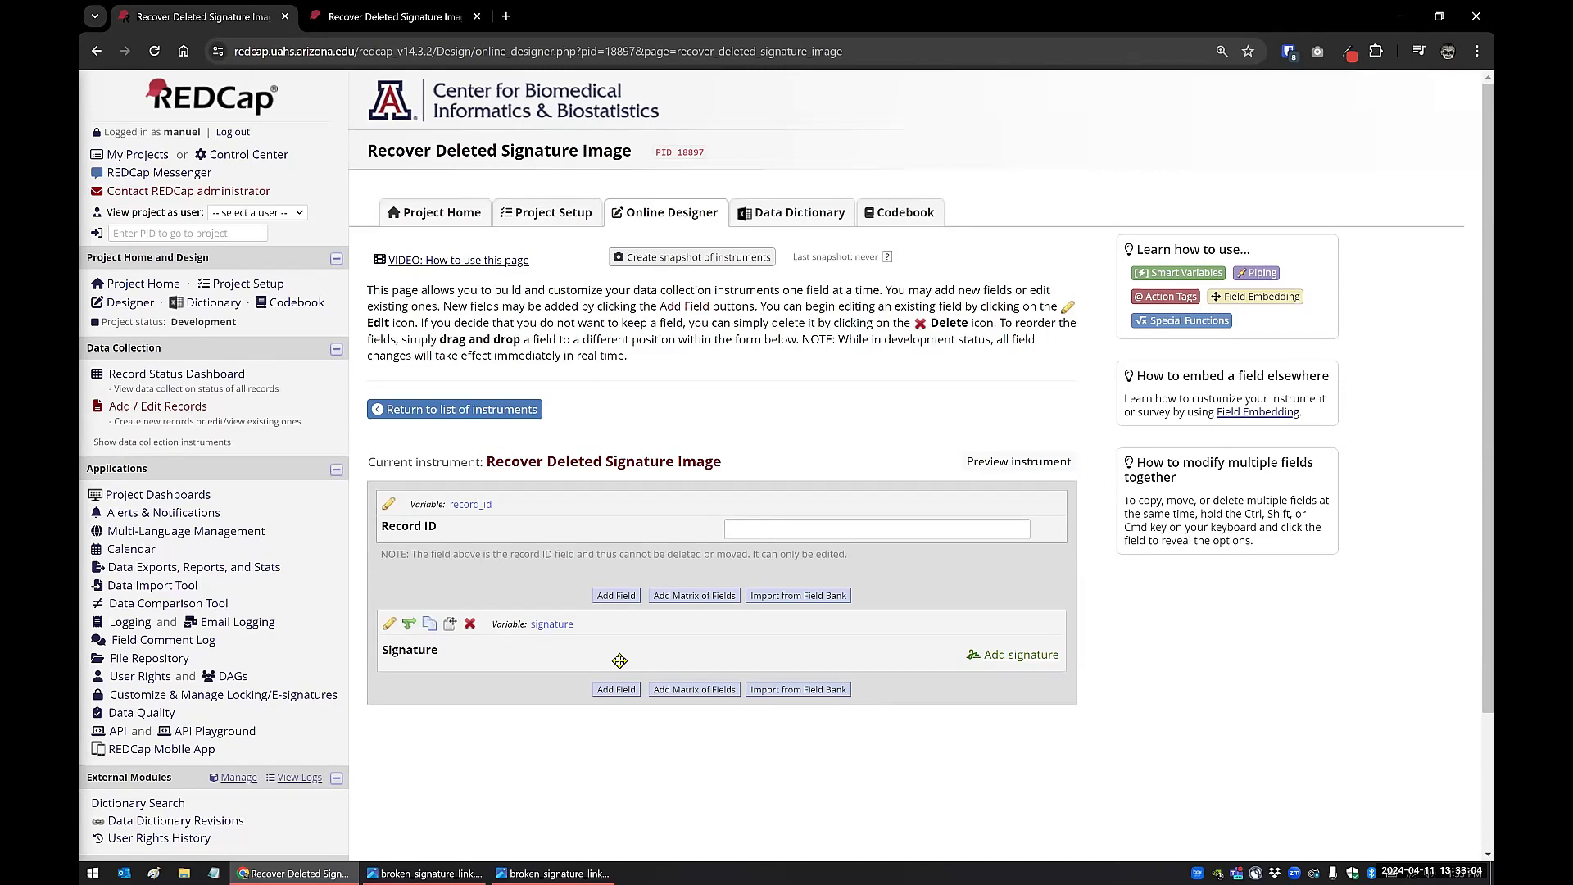
pyautogui.click(391, 17)
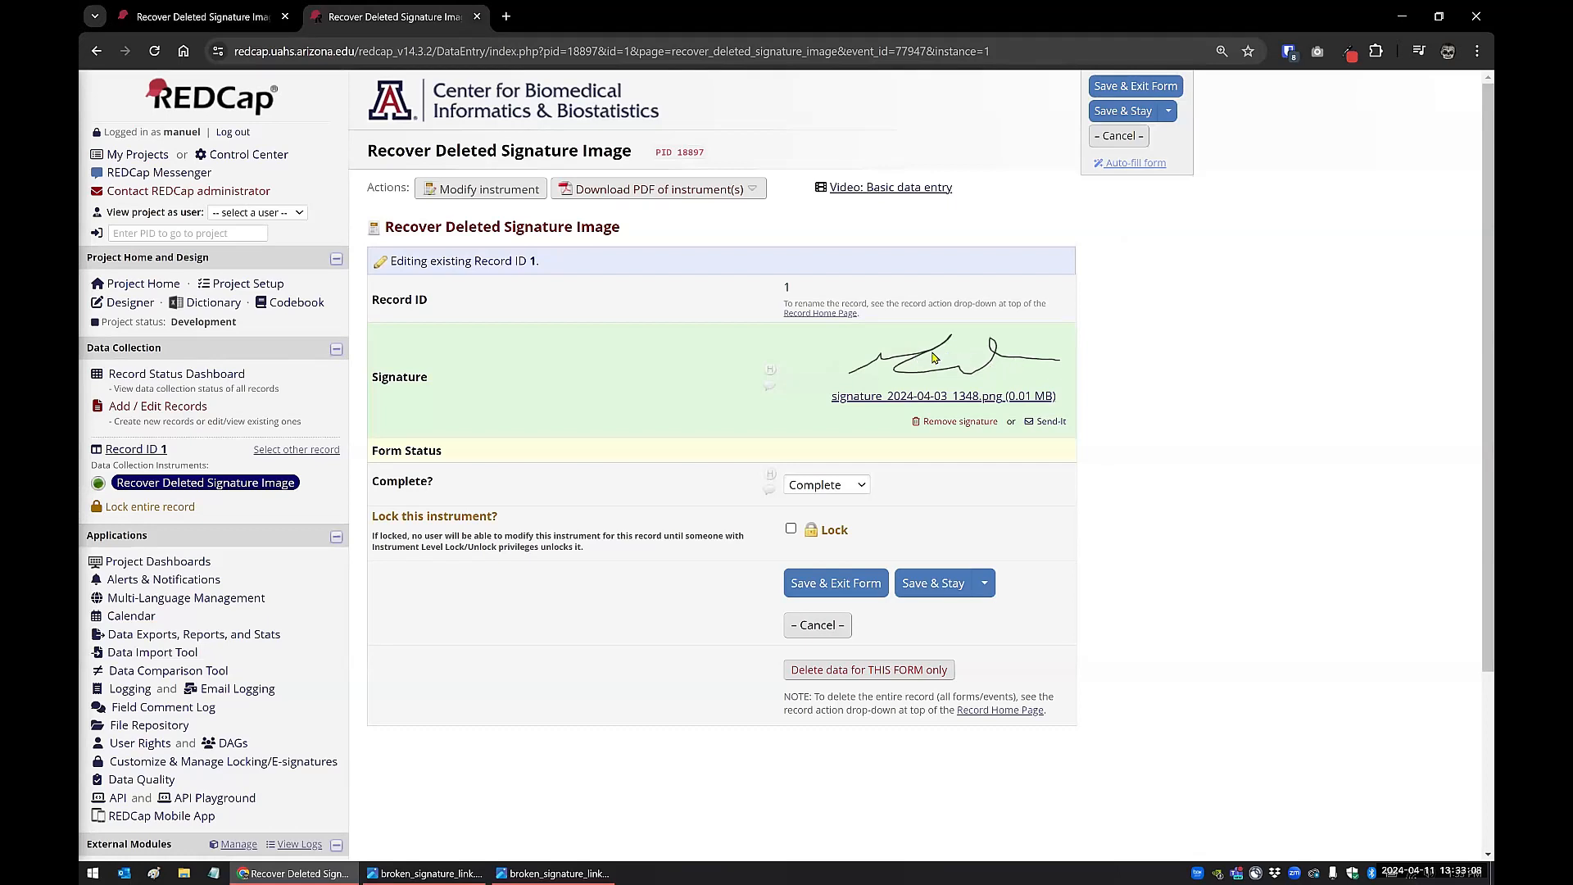
pyautogui.click(413, 872)
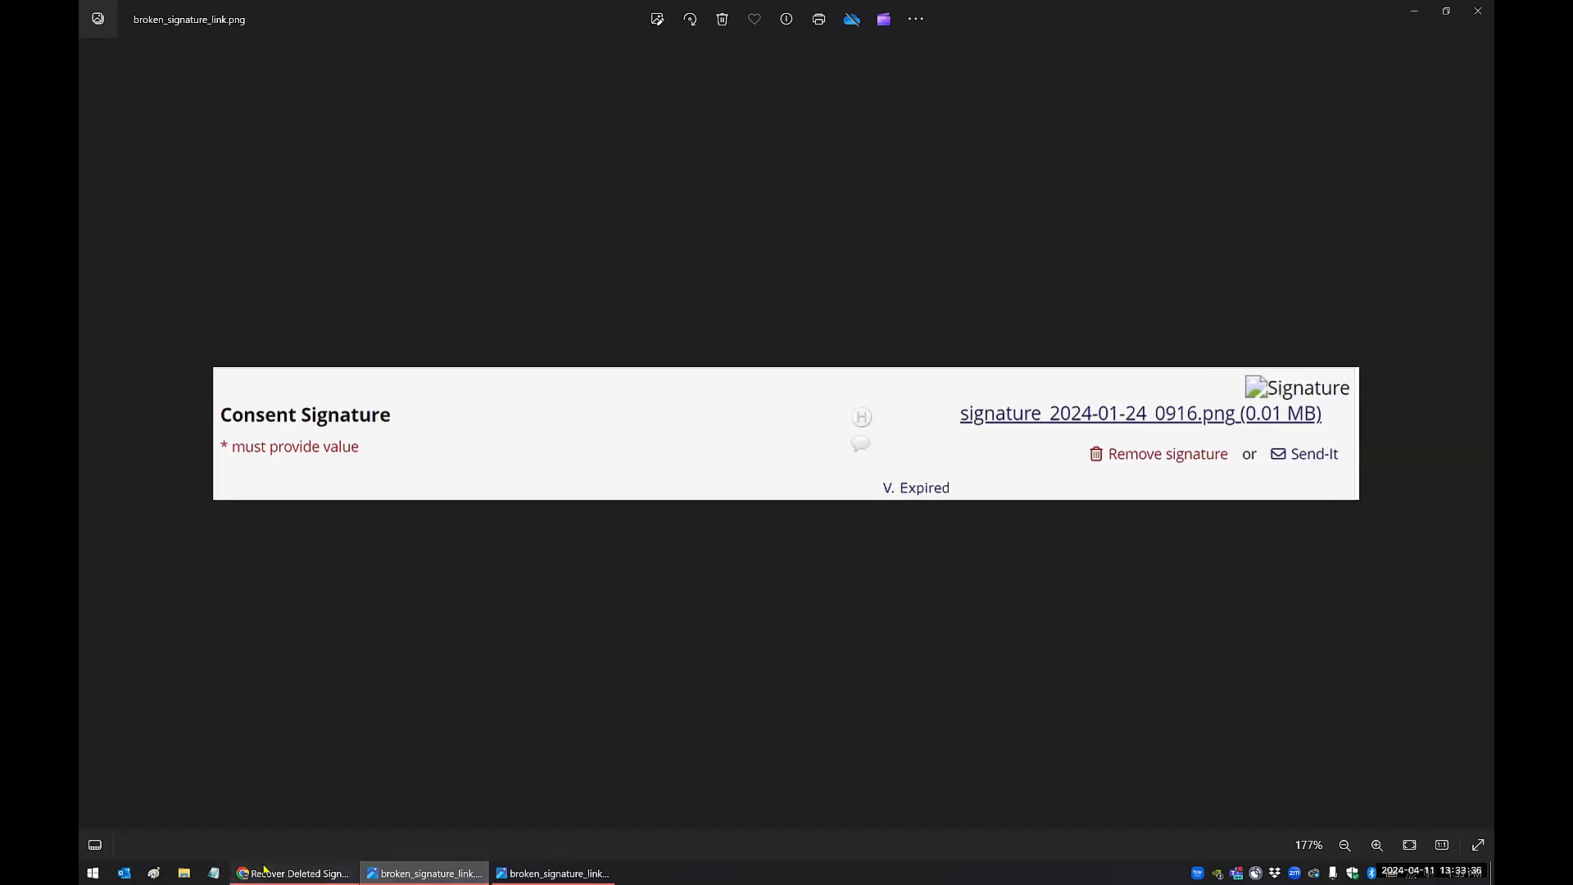
pyautogui.click(292, 873)
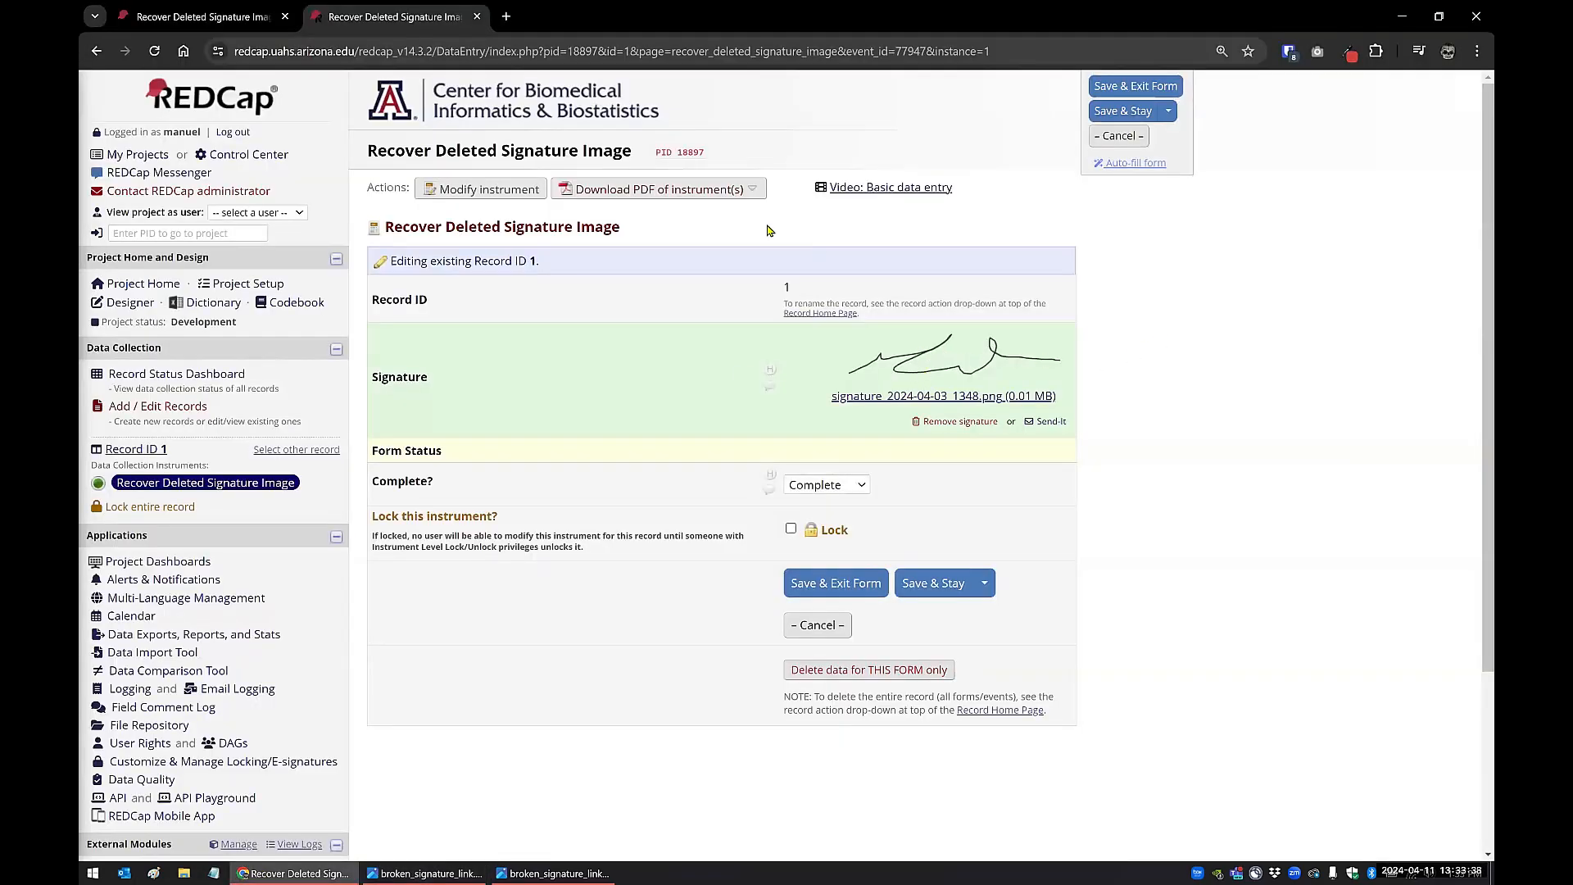
pyautogui.click(244, 17)
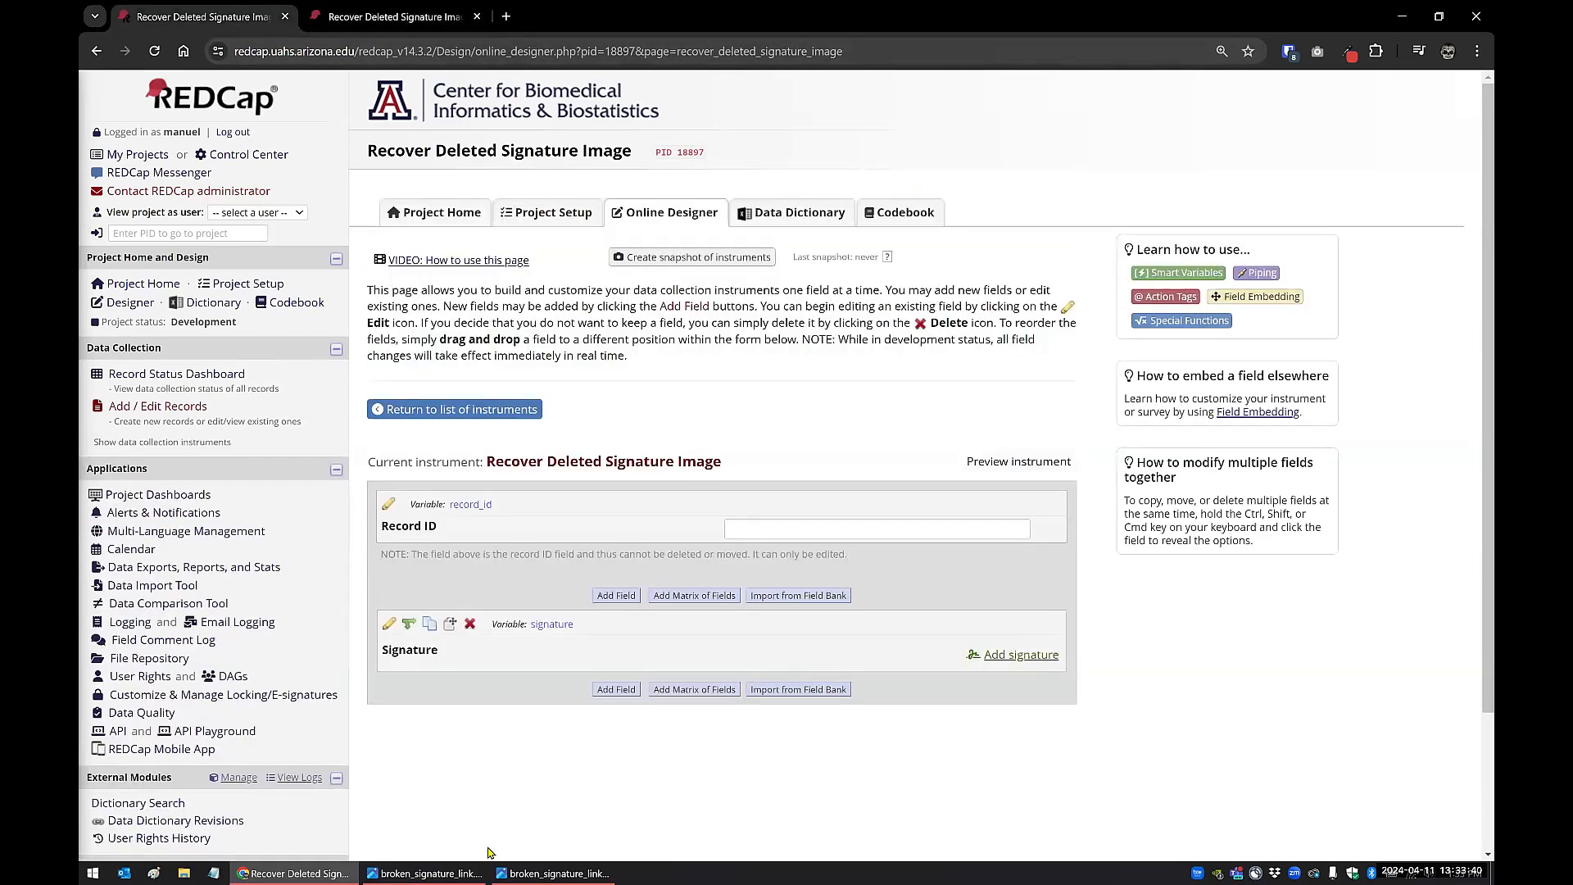
pyautogui.click(400, 18)
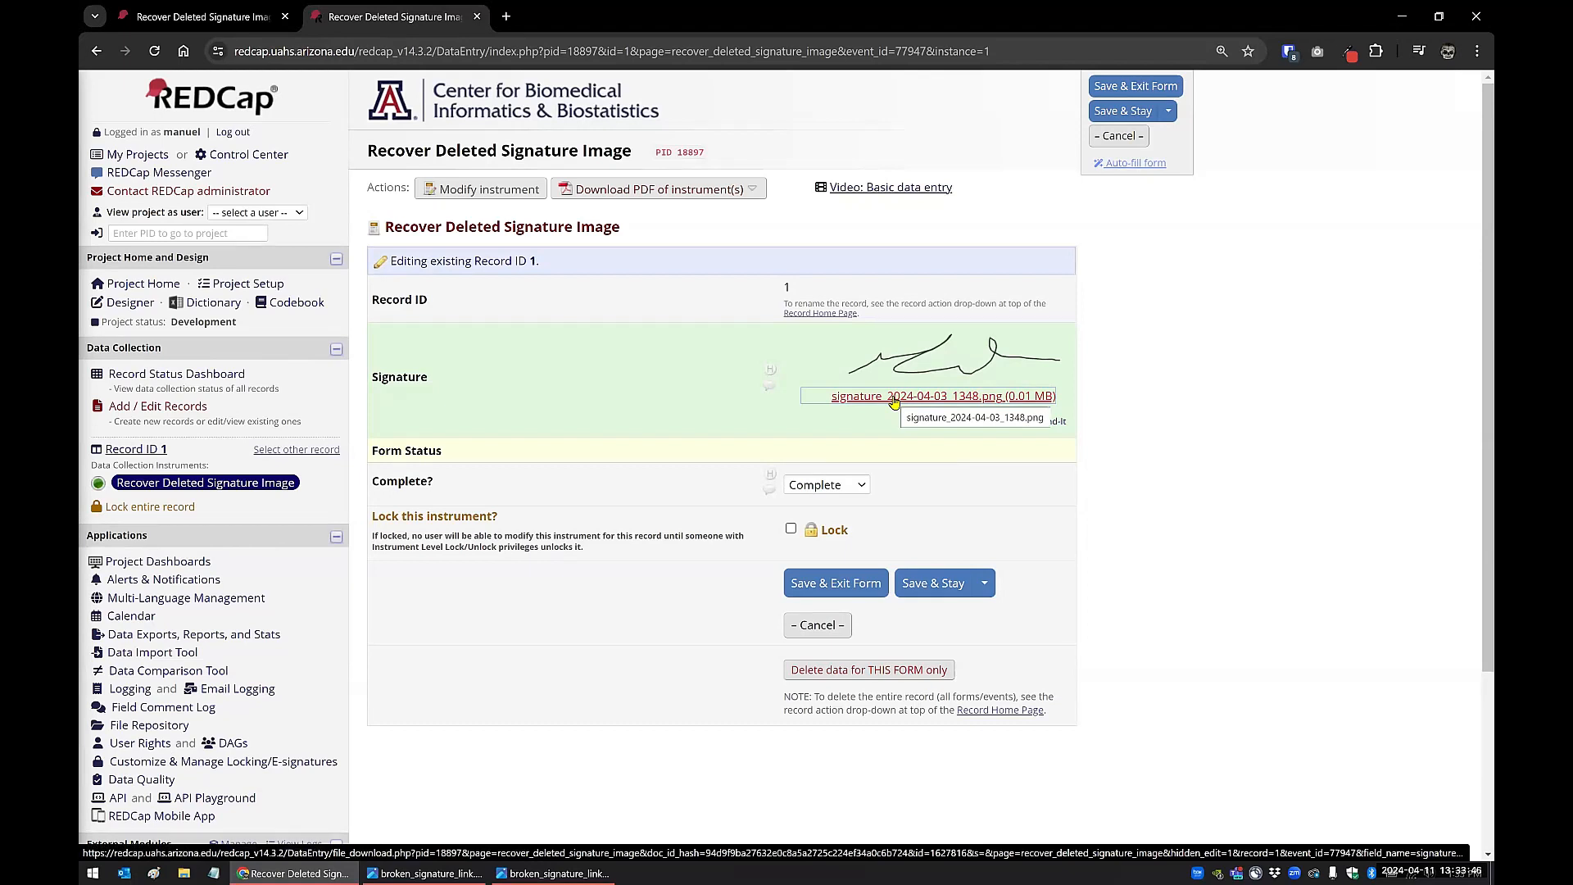
# View record 1's signature image in its own browser tab and close that tab.
pyautogui.rightClick(894, 403)
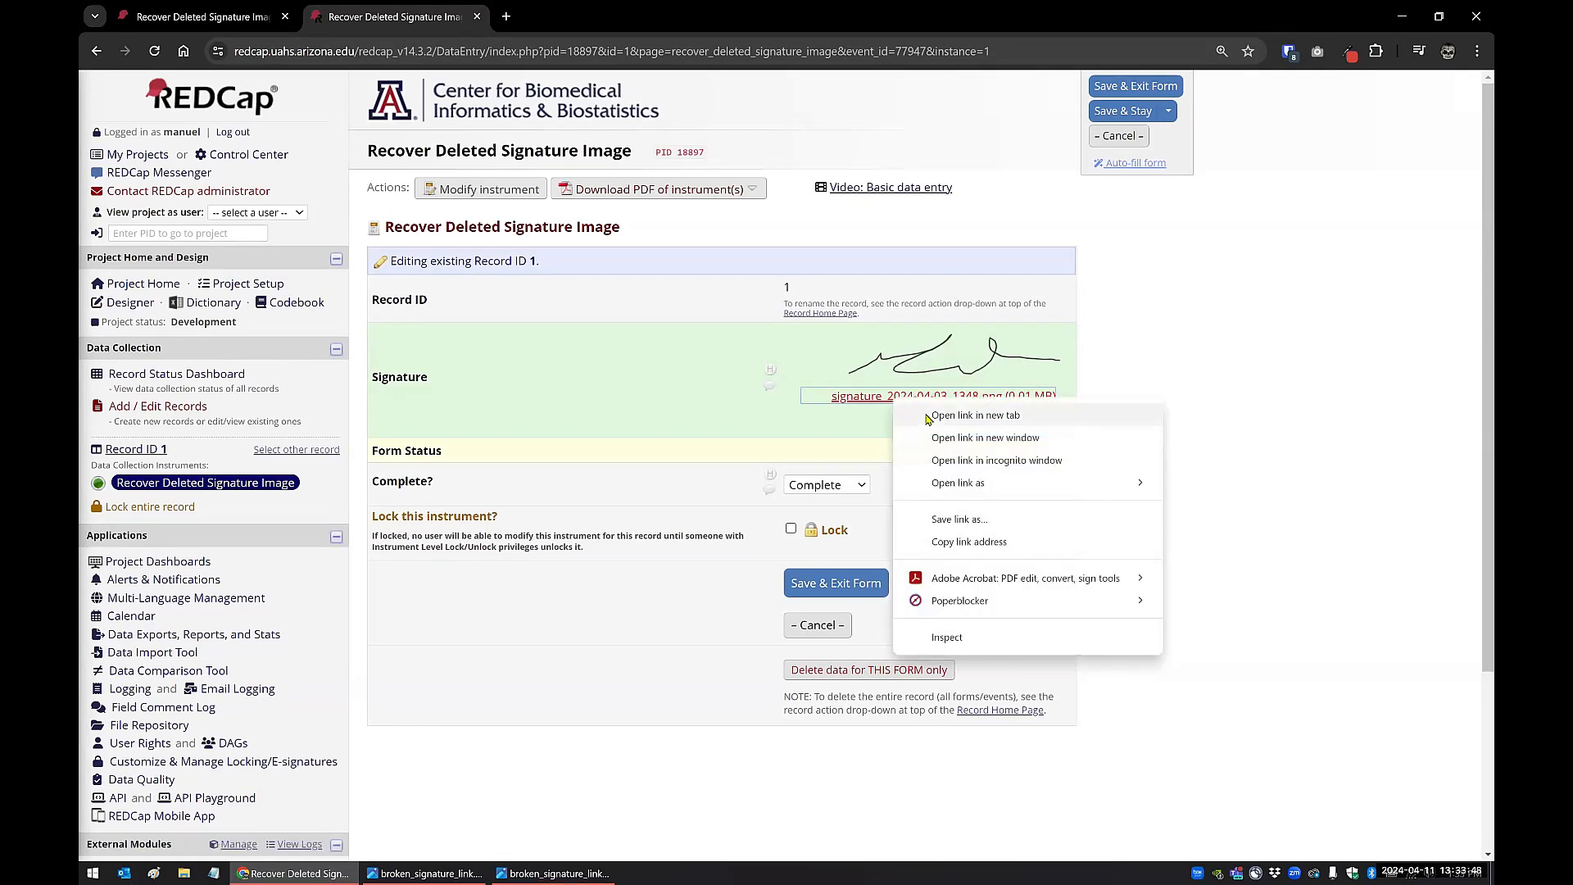
pyautogui.rightClick(919, 355)
pyautogui.click(950, 367)
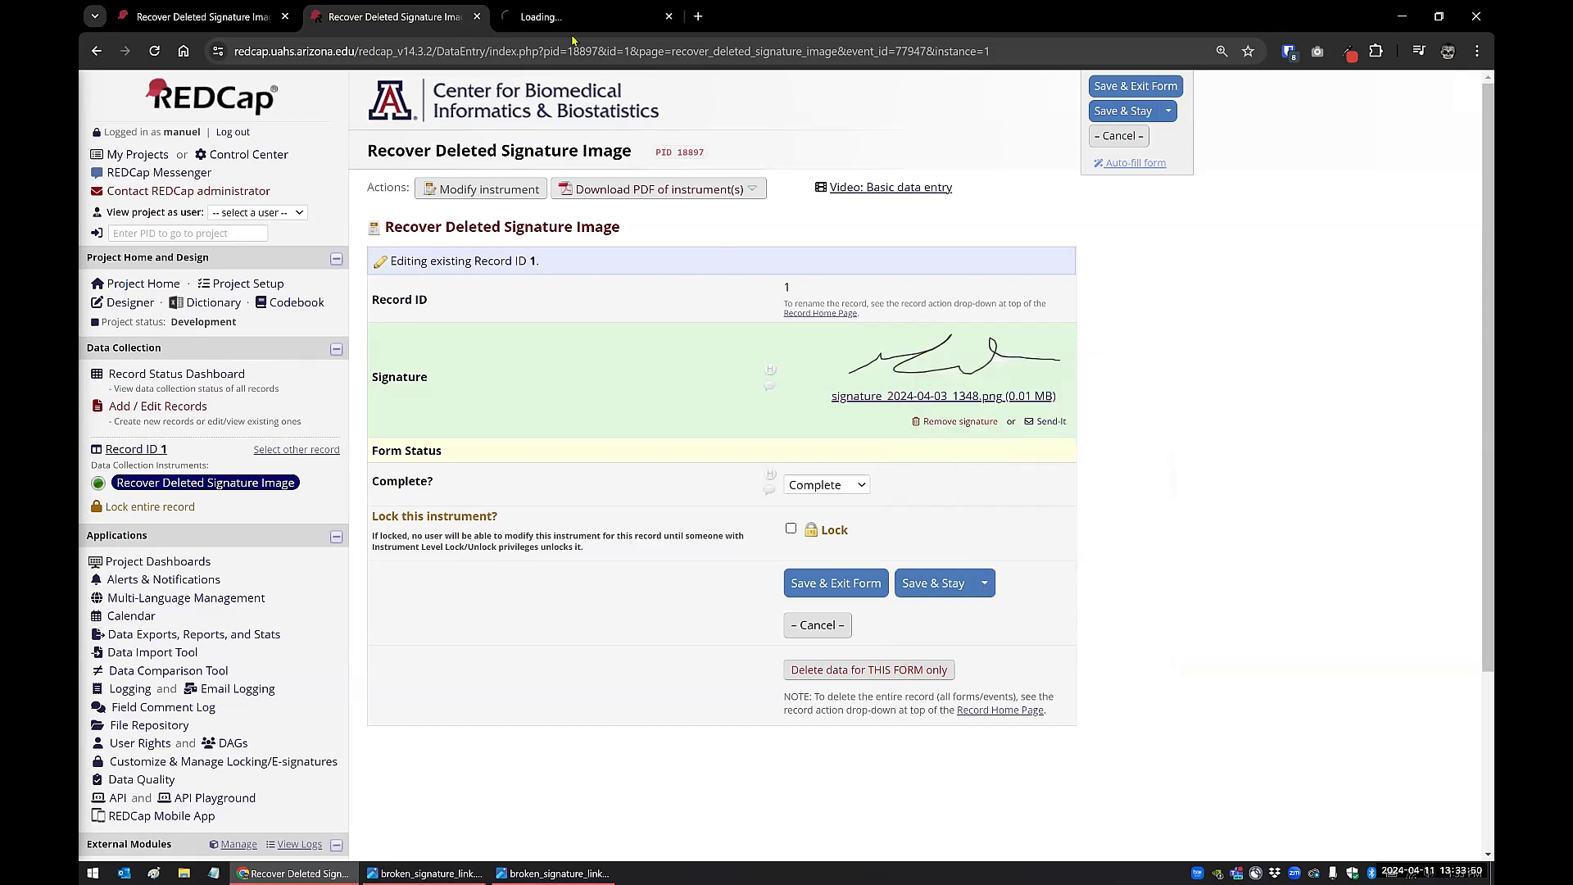
pyautogui.click(573, 18)
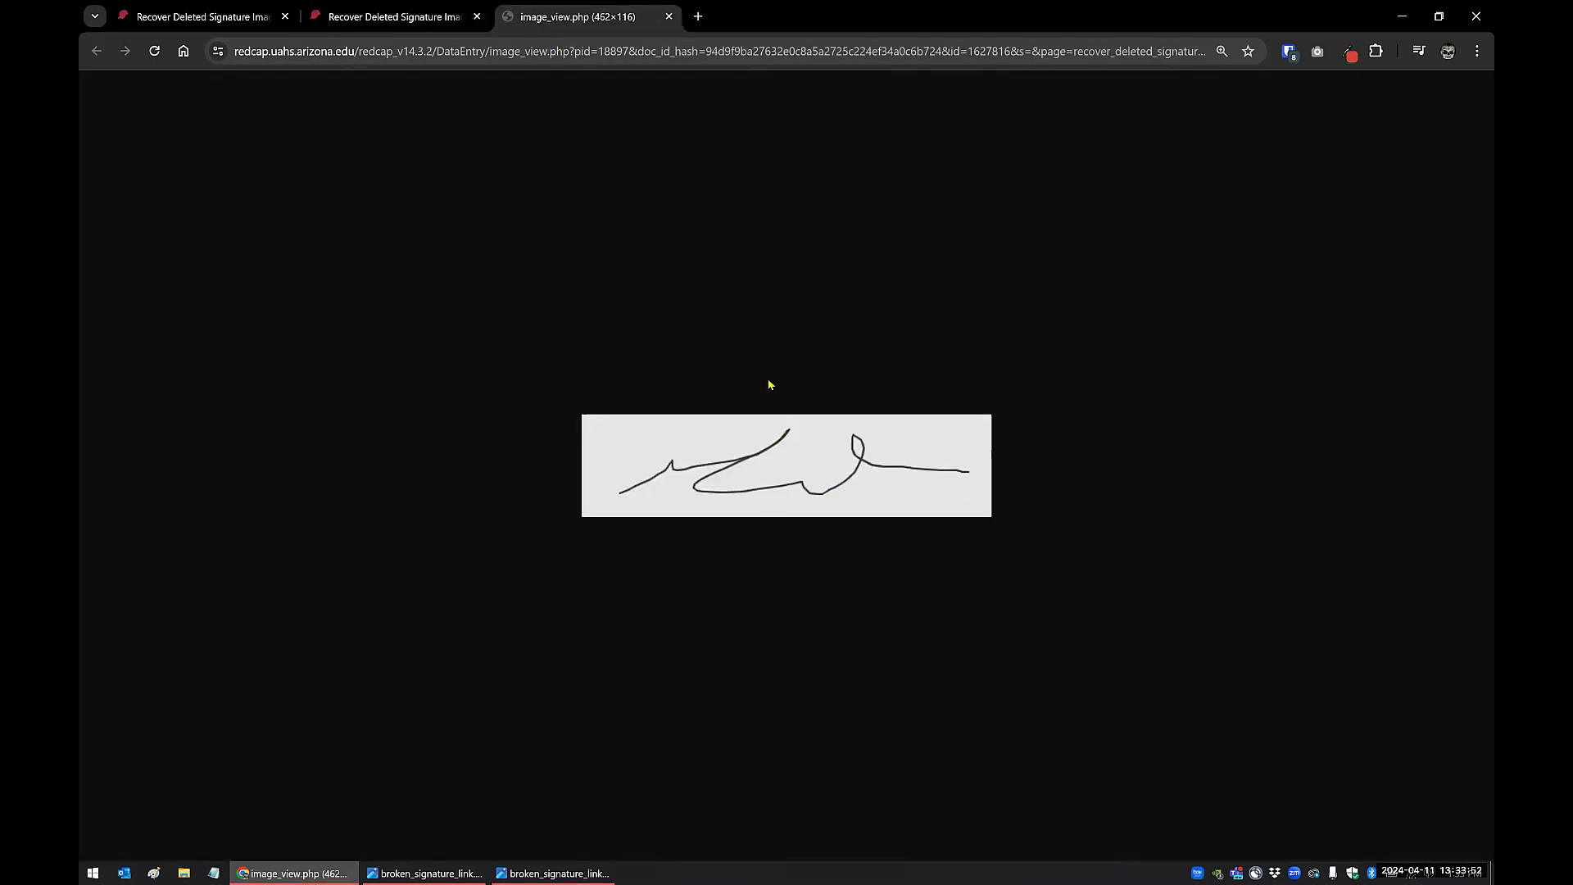
pyautogui.click(668, 17)
# Review the broken_signature_link.png and broken_signature_link_error.png screenshots and minimize both image windows.
pyautogui.click(144, 14)
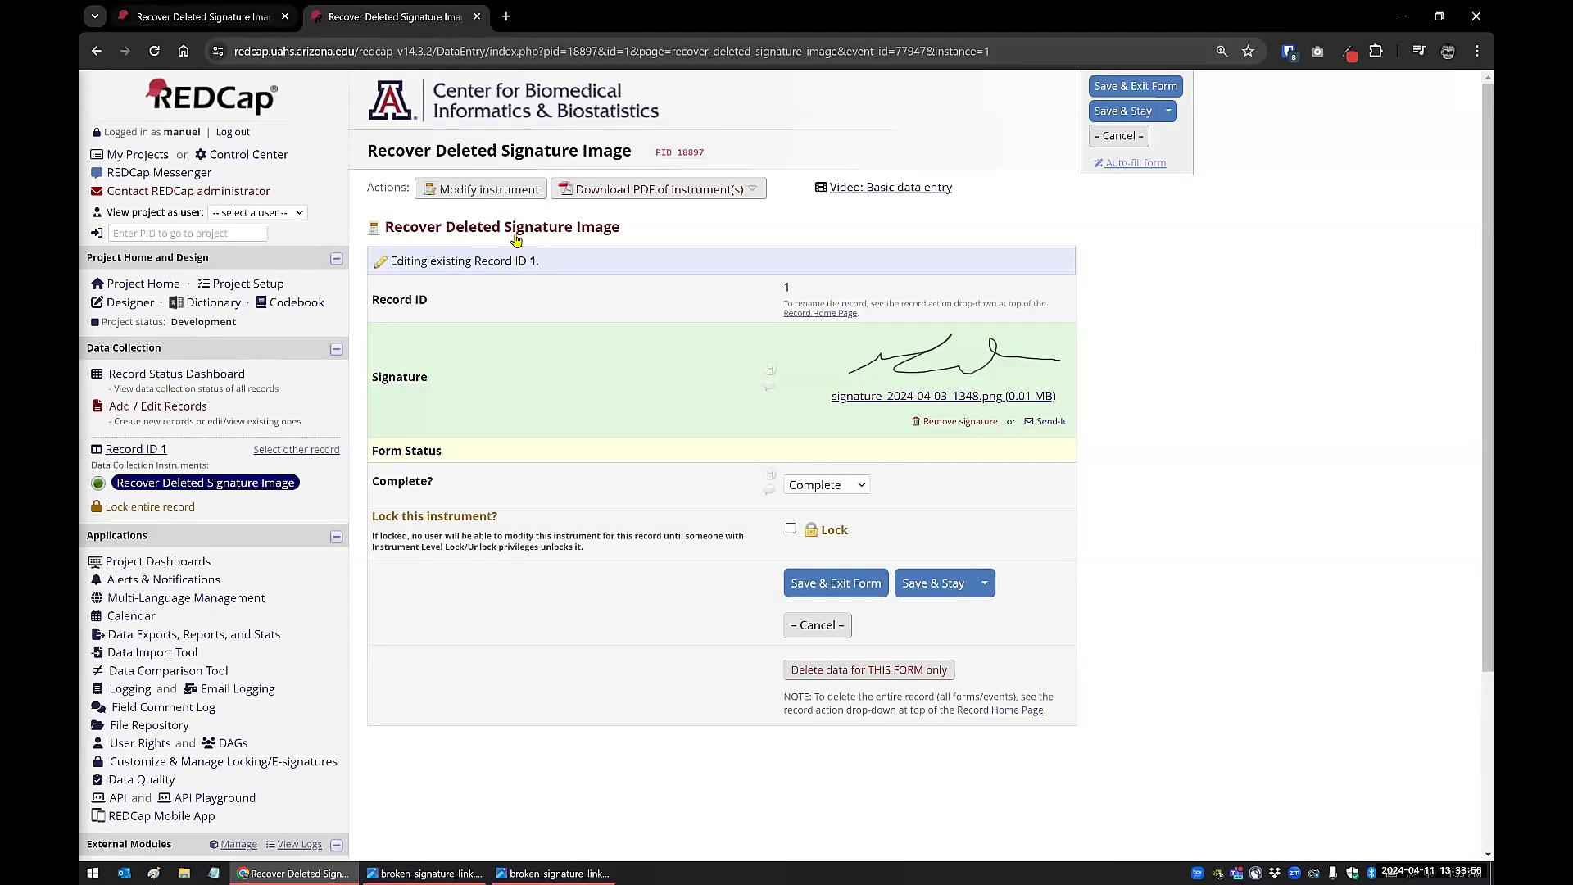
pyautogui.click(461, 871)
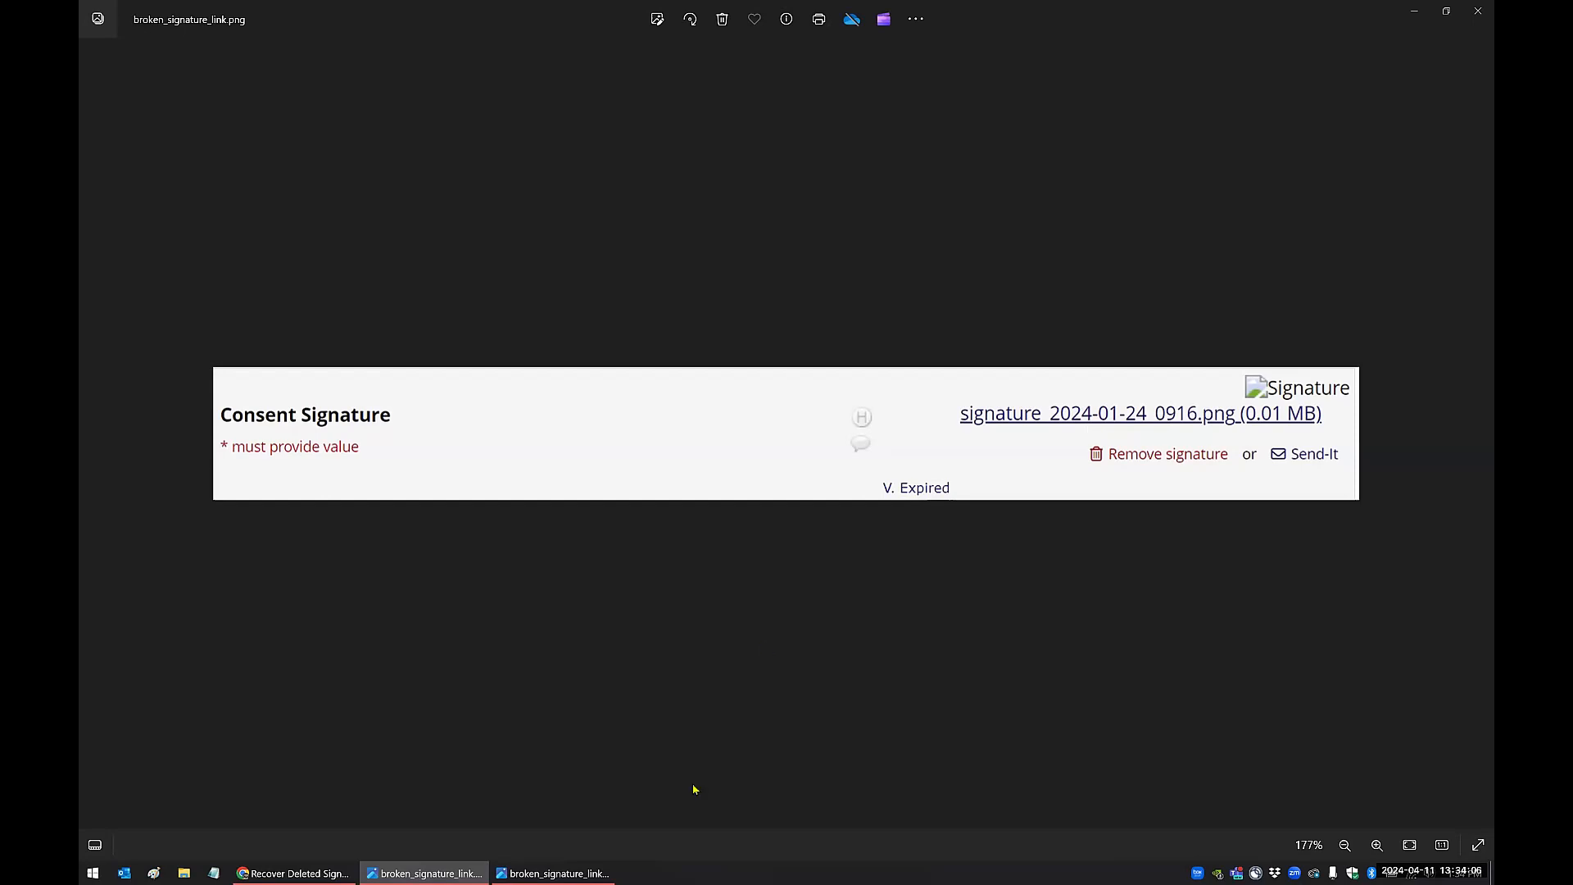
pyautogui.click(565, 873)
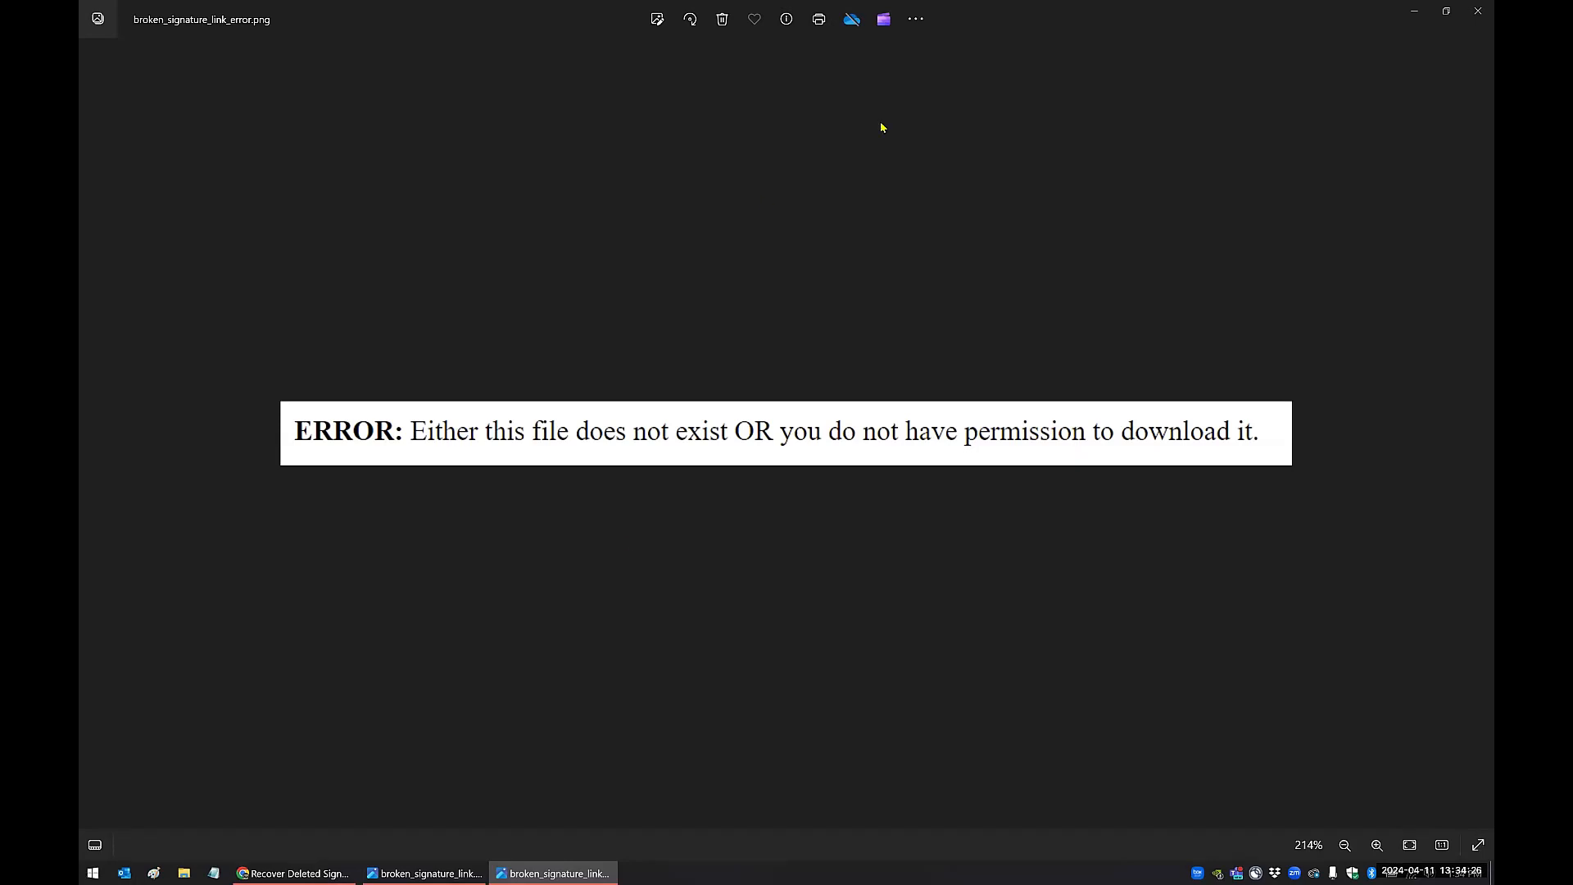
pyautogui.click(1417, 13)
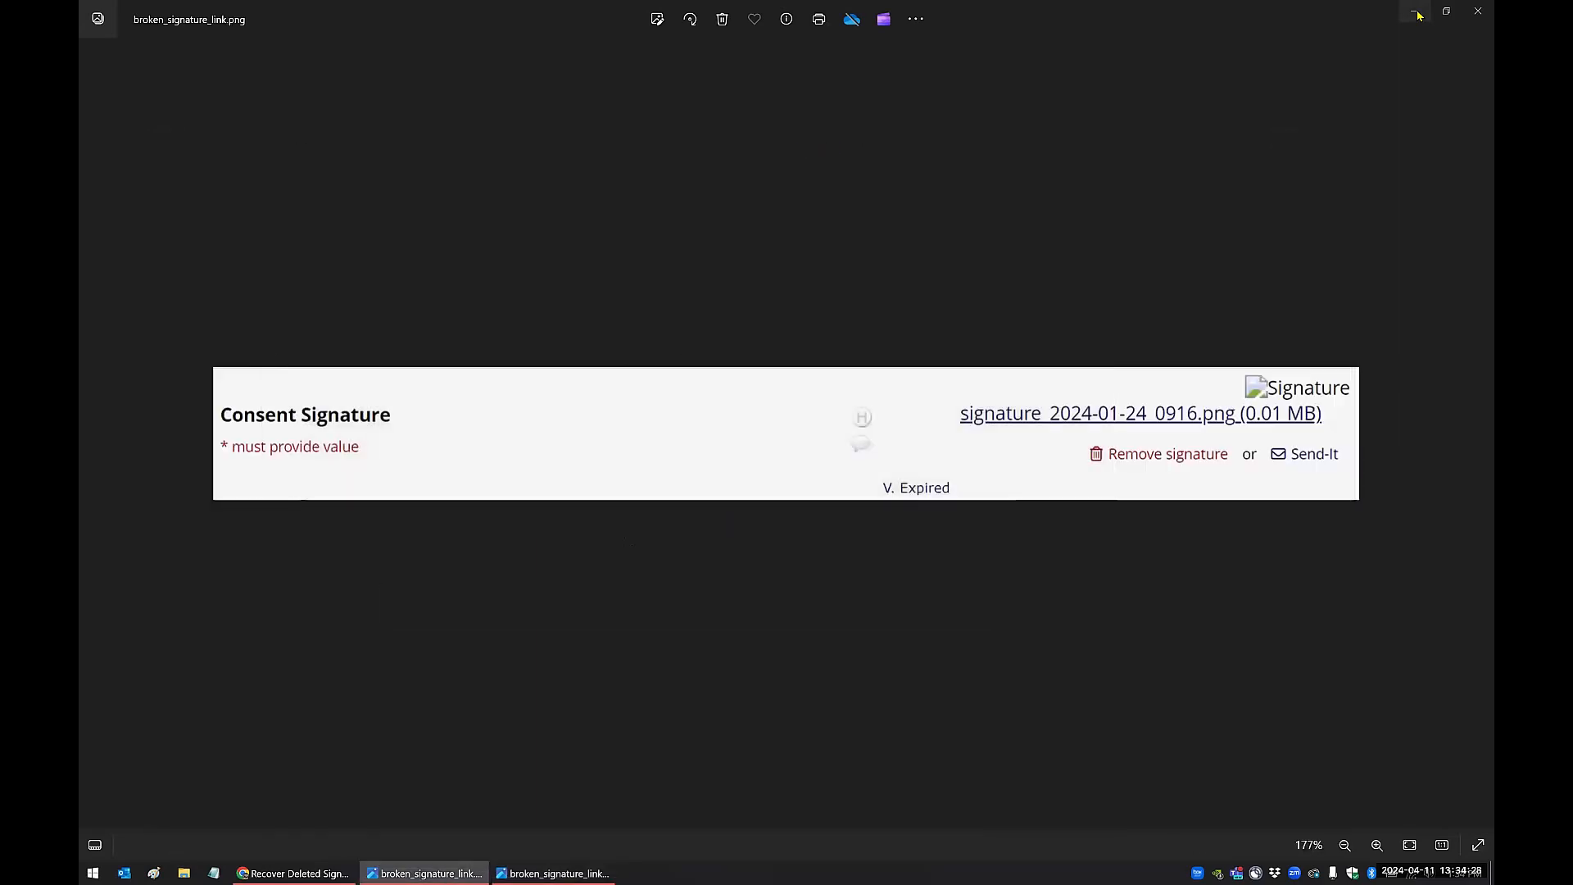
pyautogui.click(1416, 14)
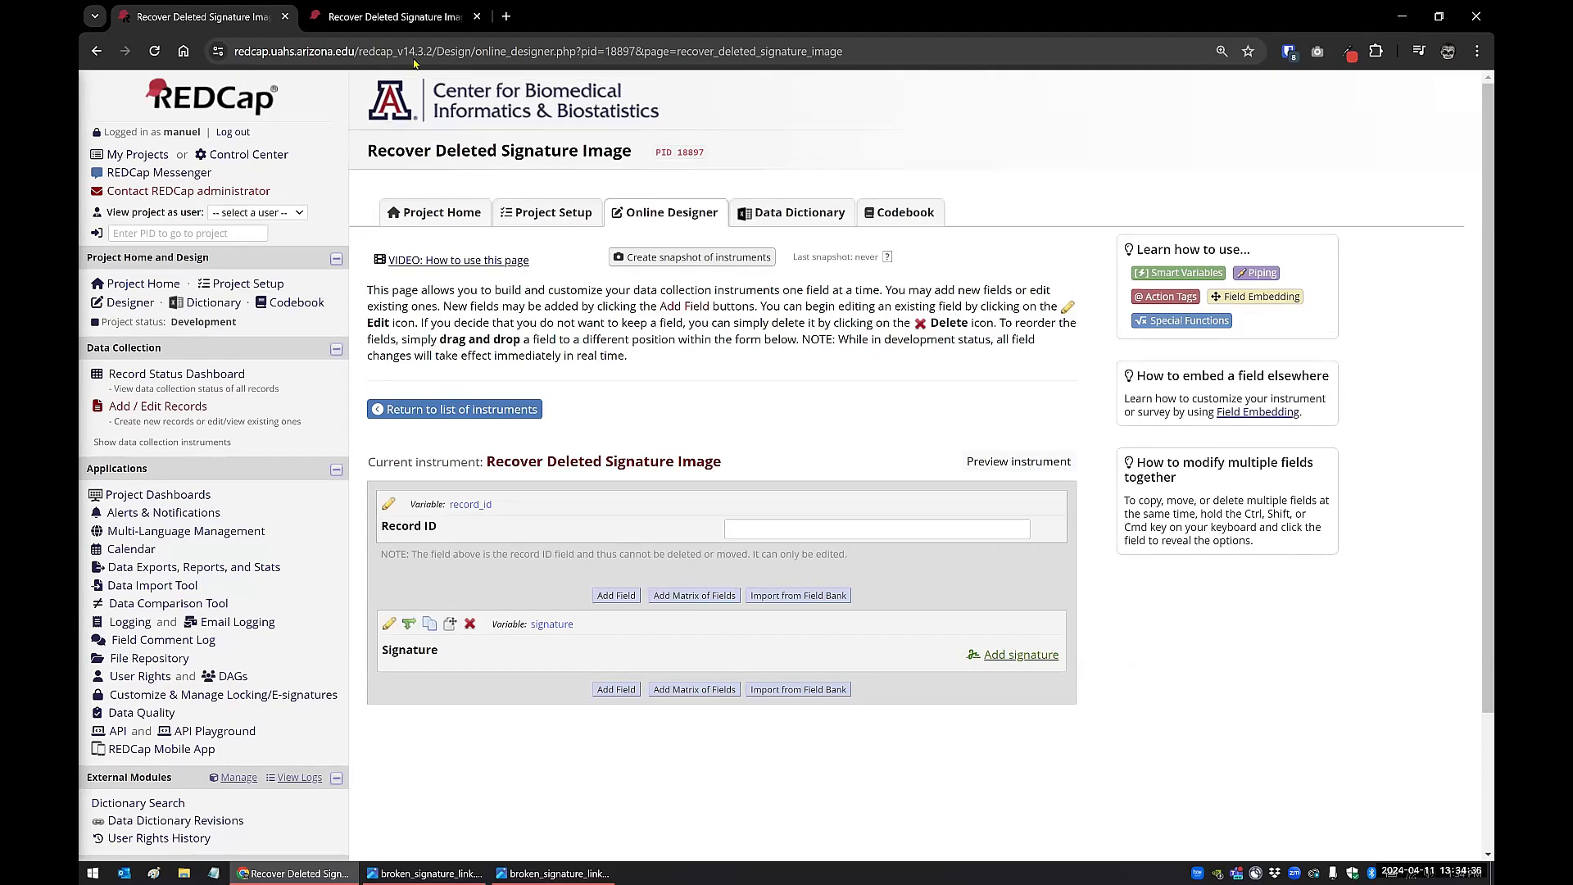
# Remove the signature file from record 1's Signature field and save the record while staying on the form.
pyautogui.click(385, 16)
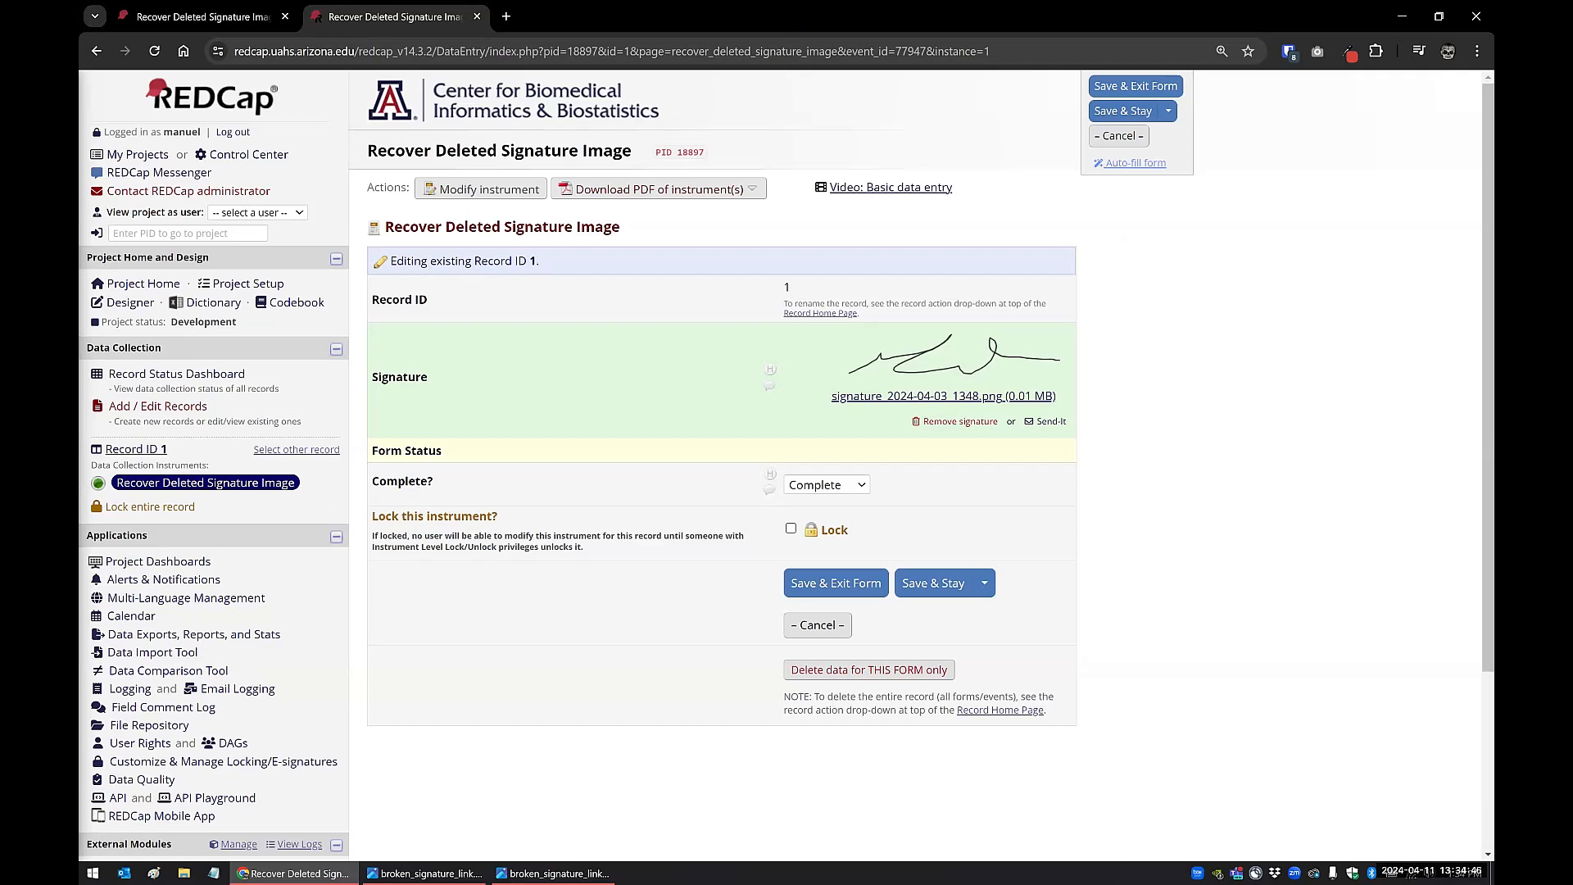
pyautogui.scroll(-1, 972, 353)
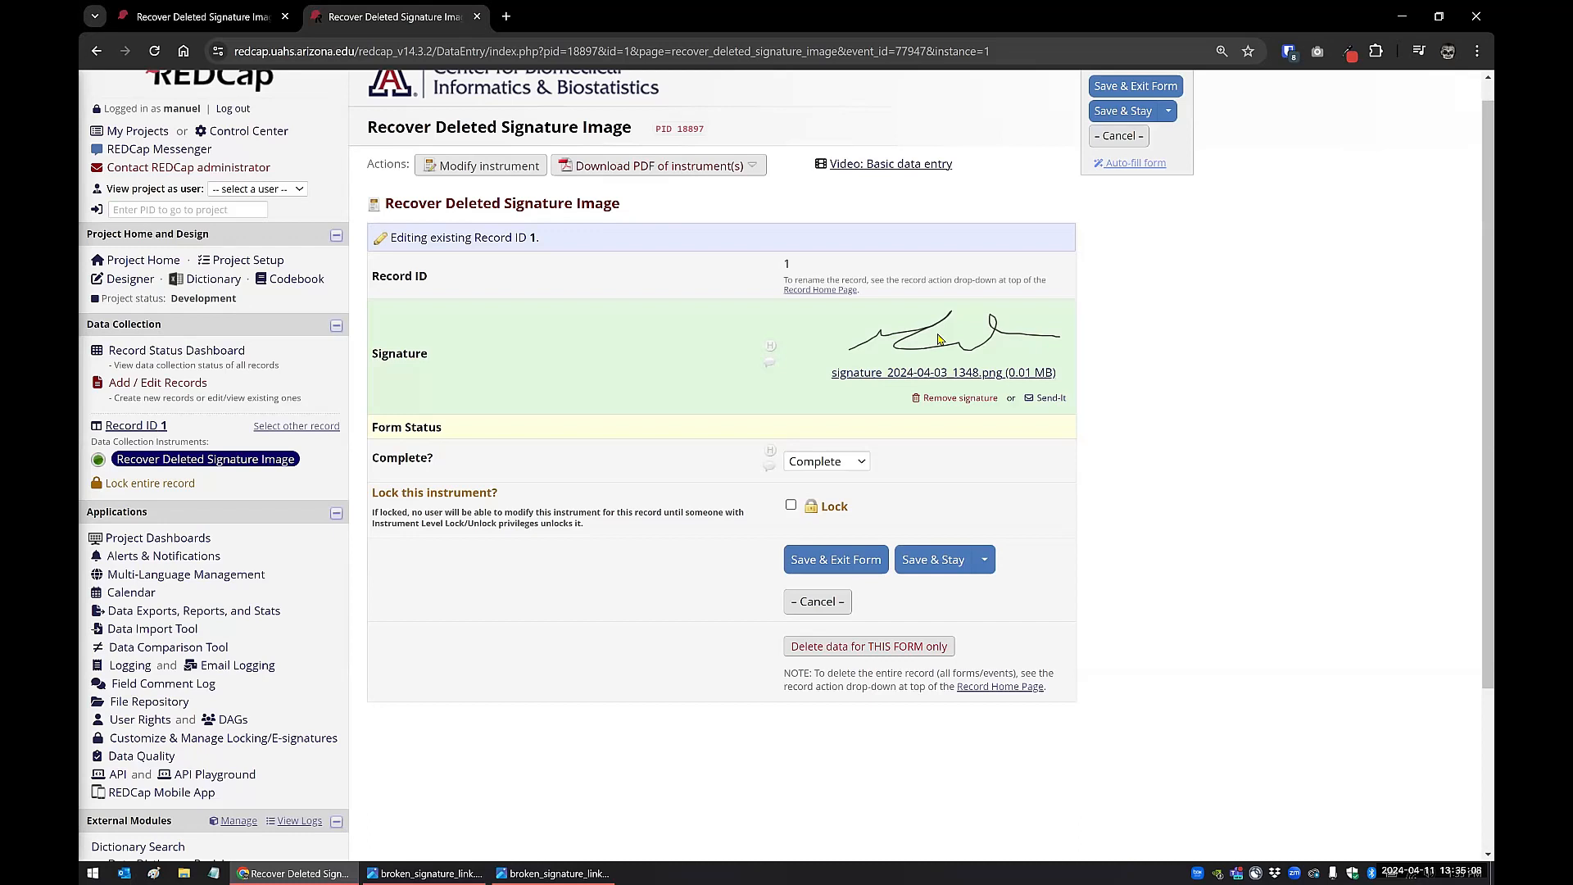
pyautogui.click(942, 399)
pyautogui.click(856, 503)
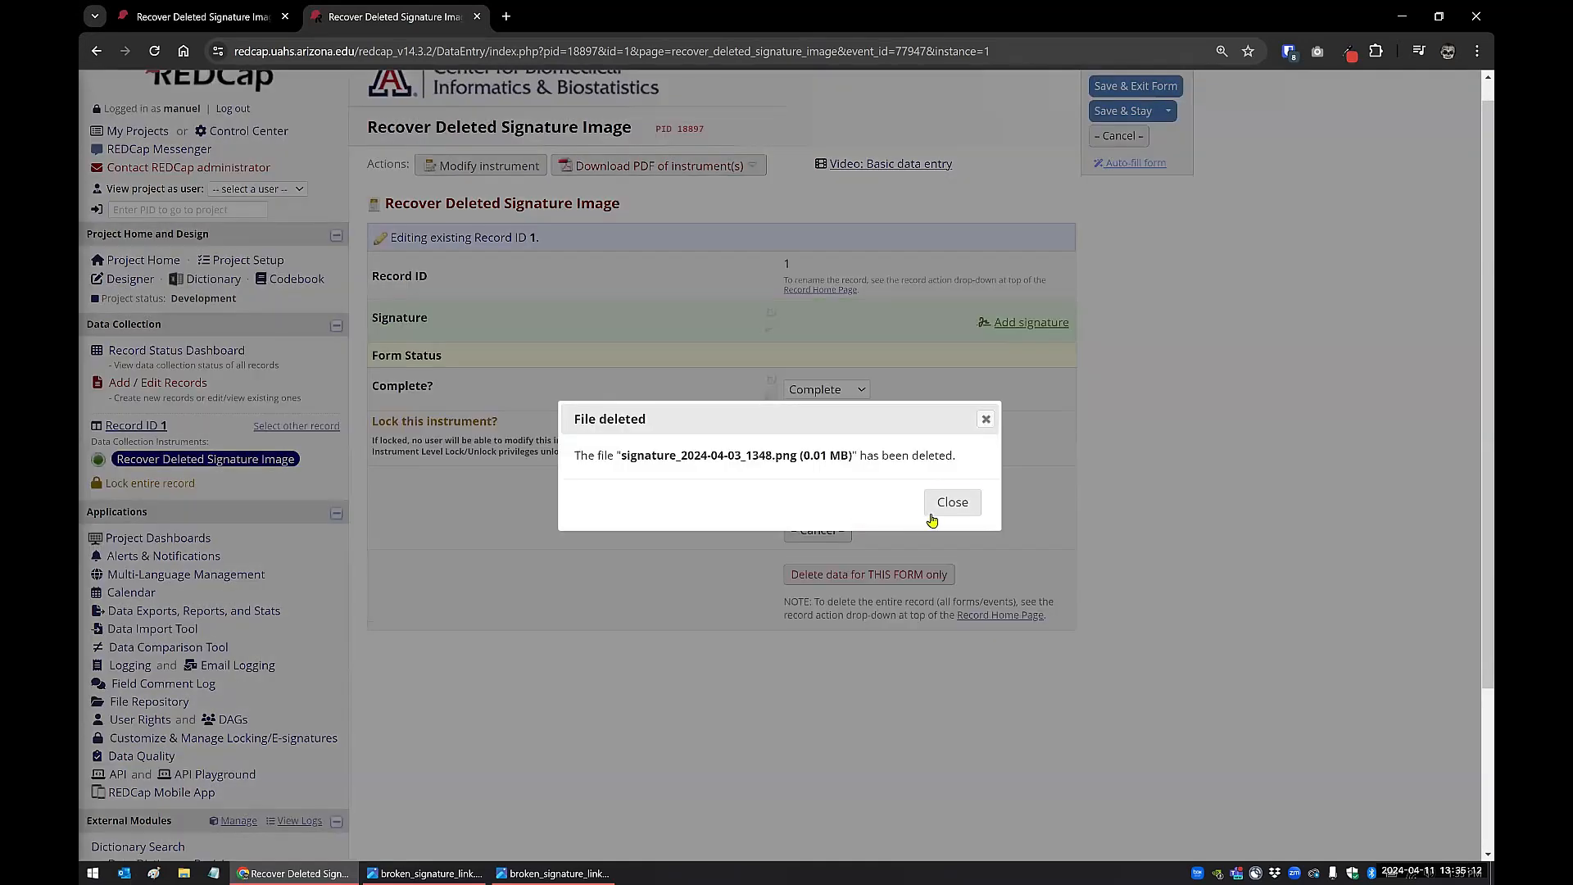
pyautogui.click(948, 504)
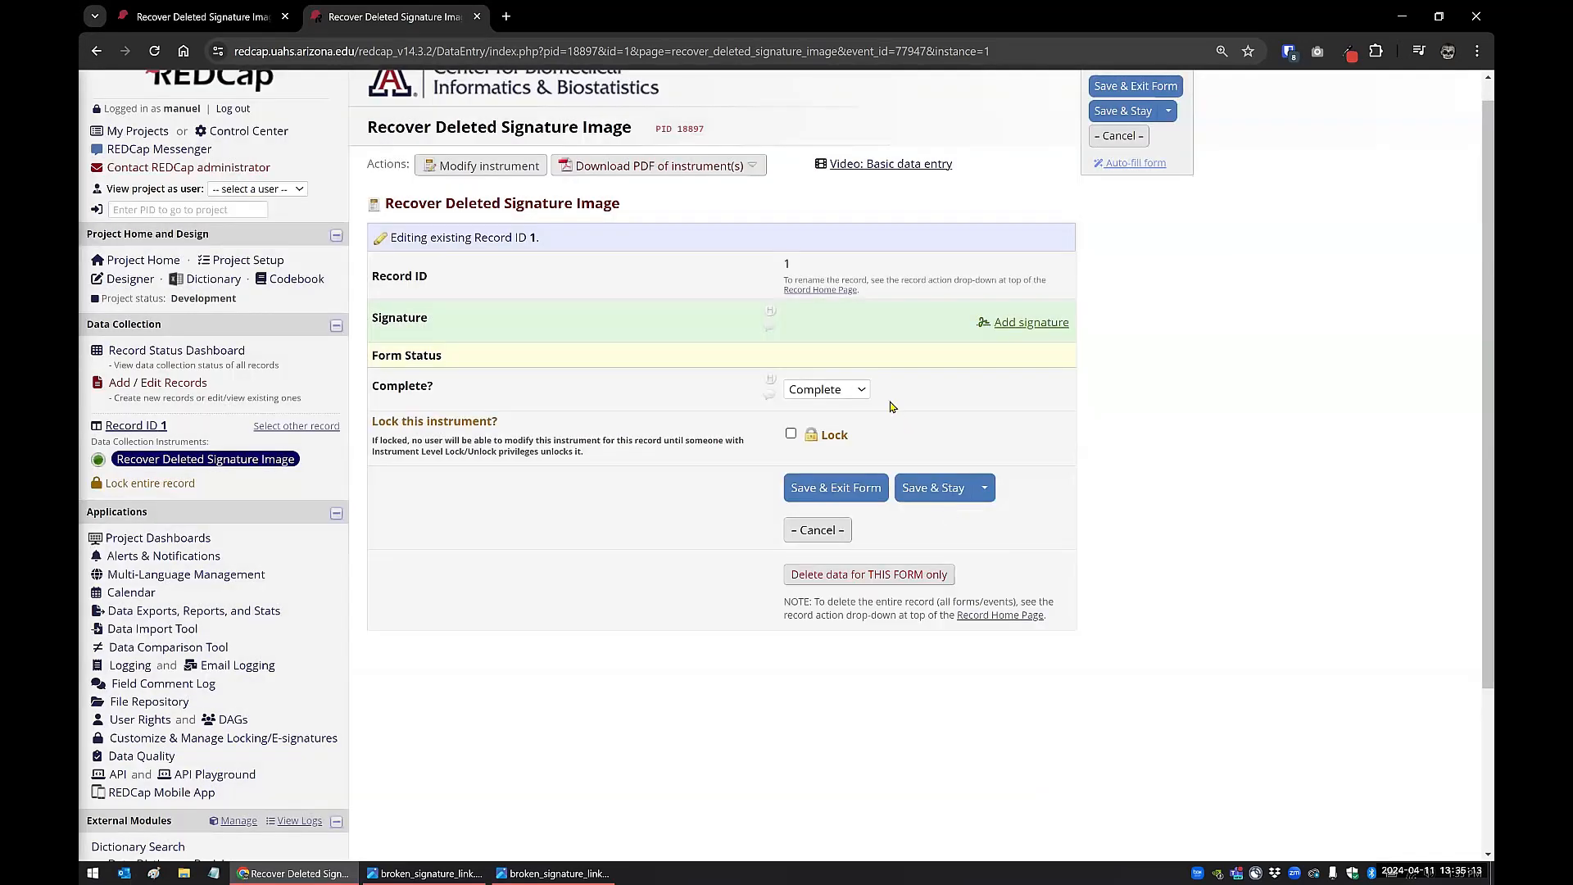
pyautogui.click(927, 485)
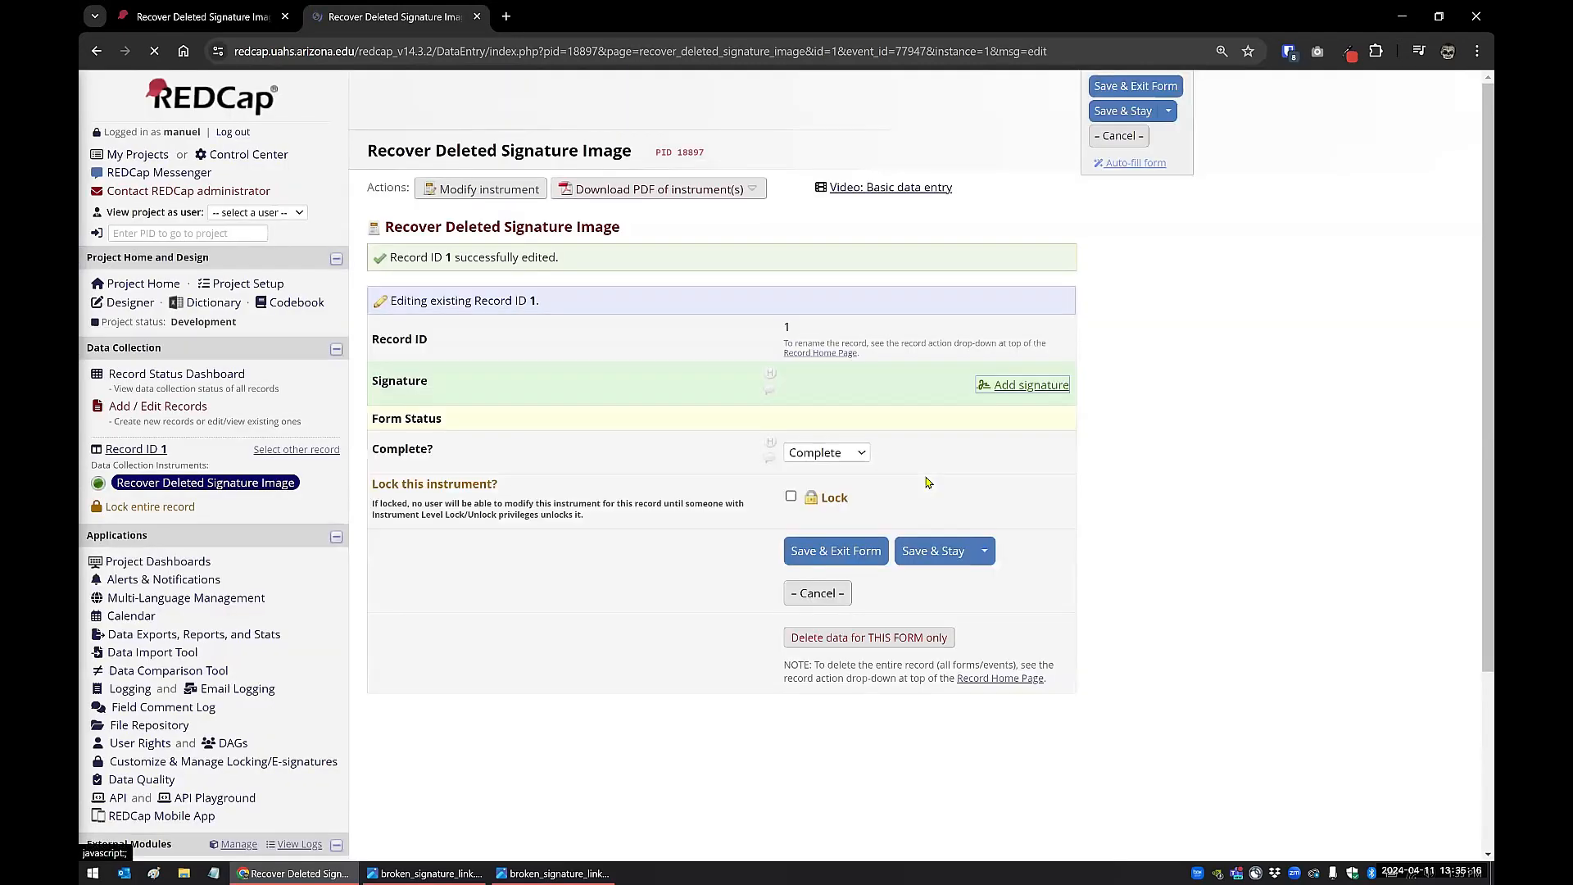
# Examine the upload and deletion entries in the Signature field's data history for record 1, and close the history.
pyautogui.click(770, 374)
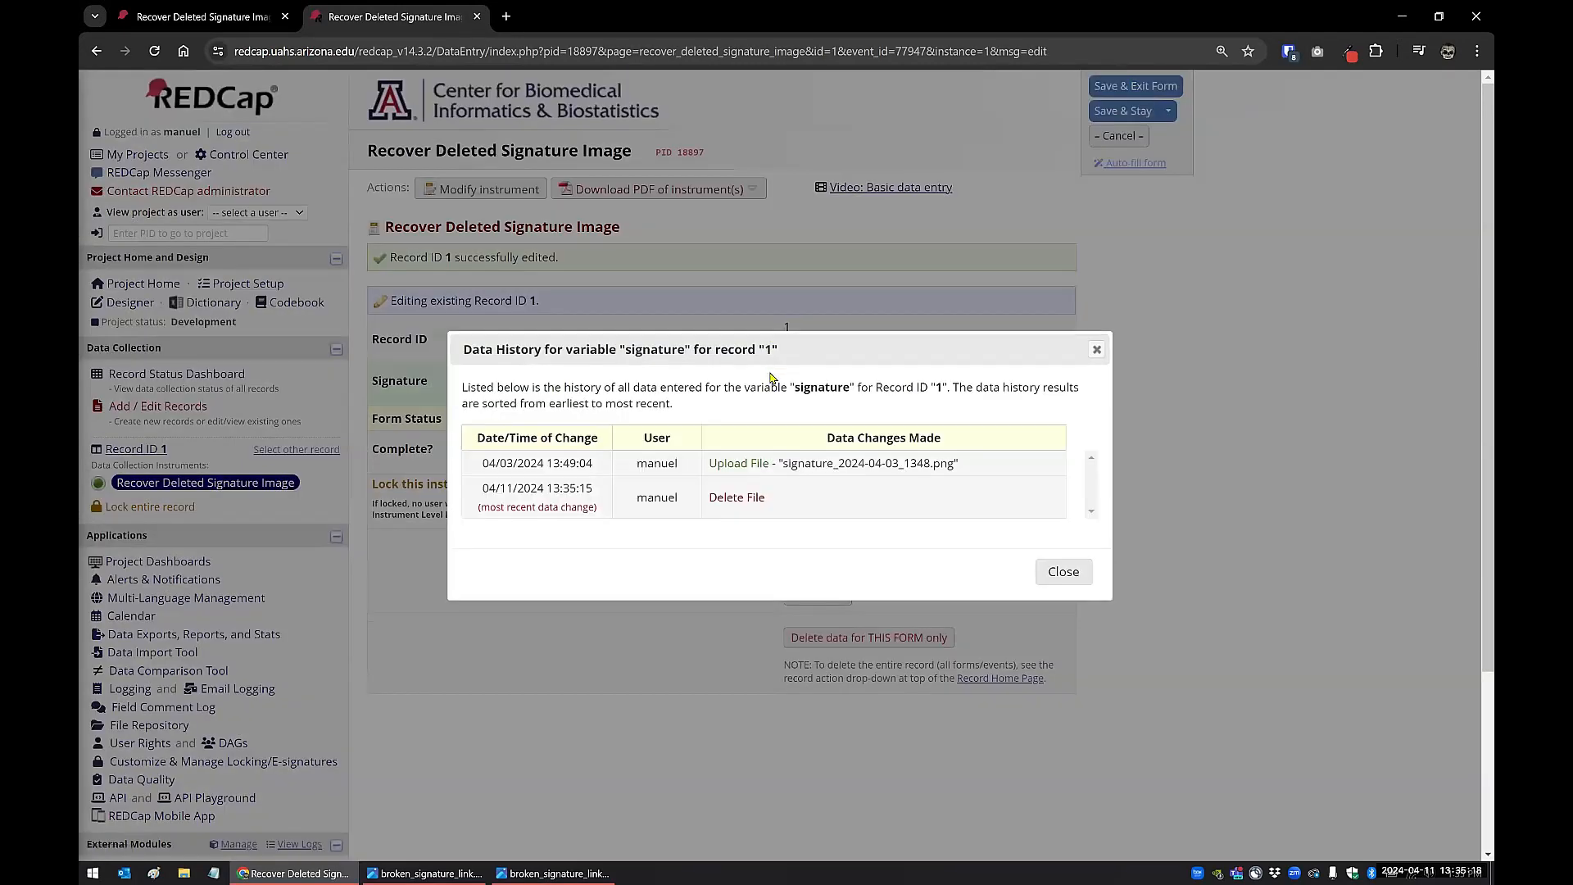
pyautogui.moveTo(783, 464); pyautogui.dragTo(950, 464)
pyautogui.click(951, 469)
pyautogui.moveTo(783, 464); pyautogui.dragTo(952, 463)
pyautogui.click(806, 499)
pyautogui.moveTo(737, 497); pyautogui.dragTo(782, 500)
pyautogui.click(725, 466)
pyautogui.click(1097, 350)
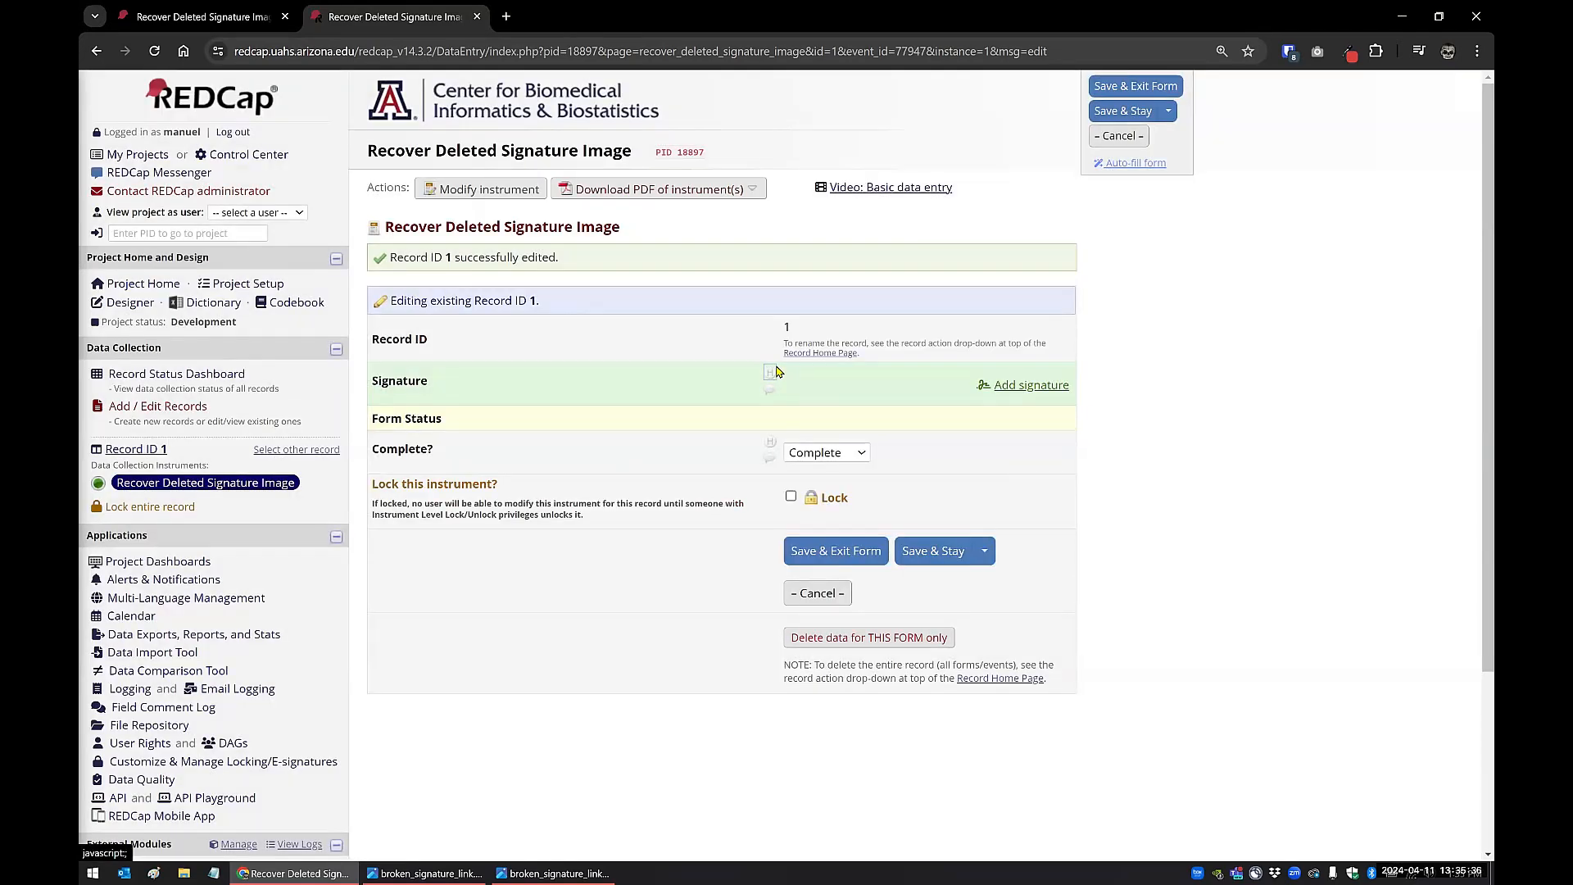
# In the Online Designer, change the Signature field's type to File Upload (for users to upload files) and save the field.
pyautogui.click(230, 18)
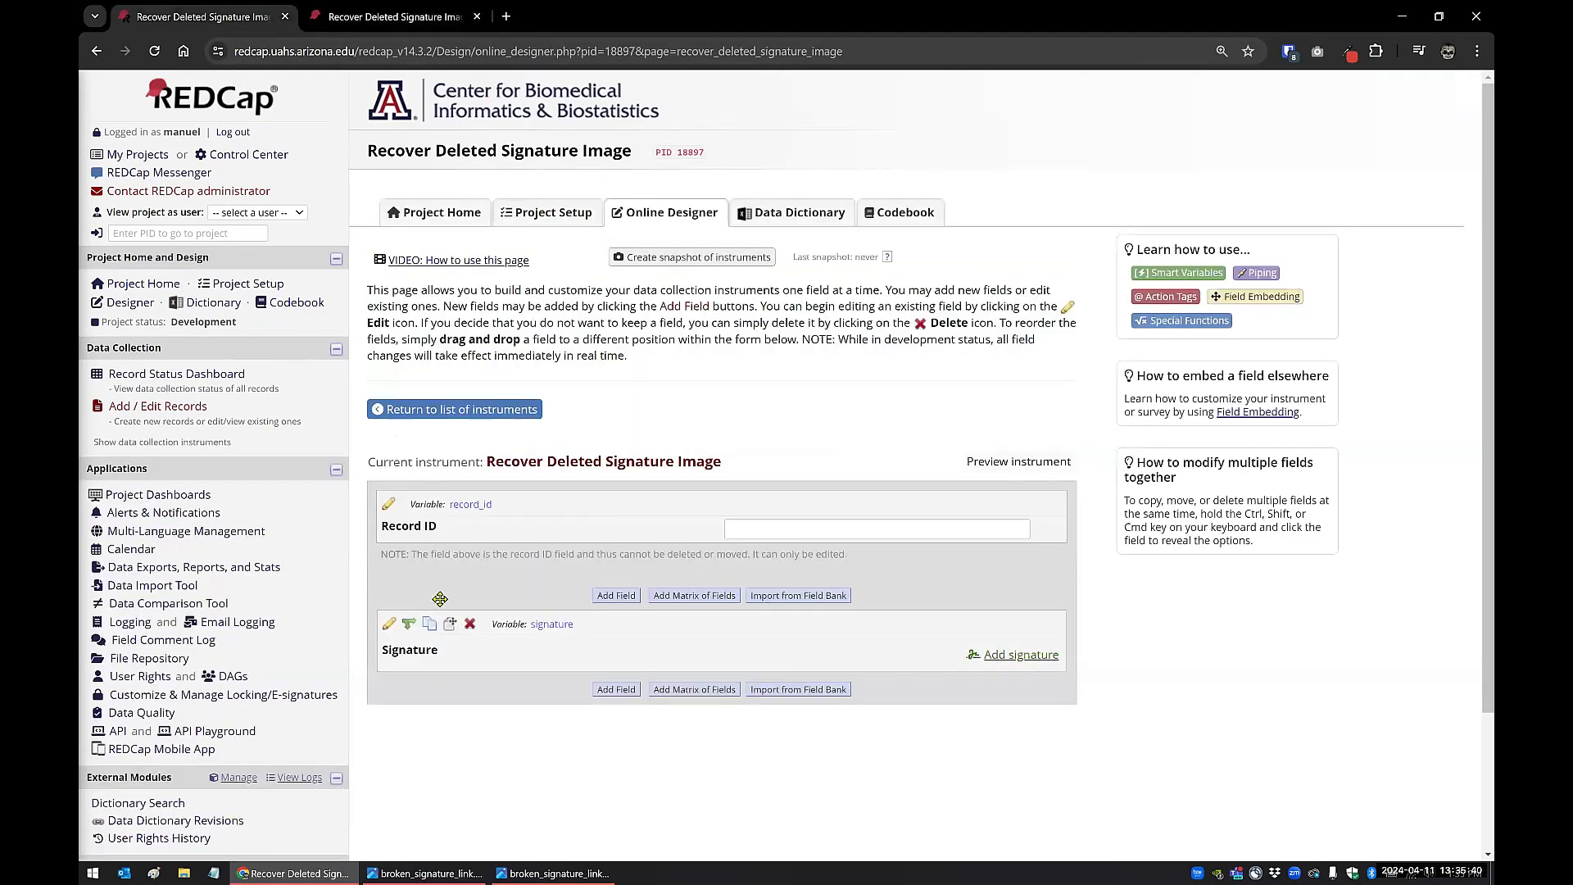
pyautogui.click(391, 625)
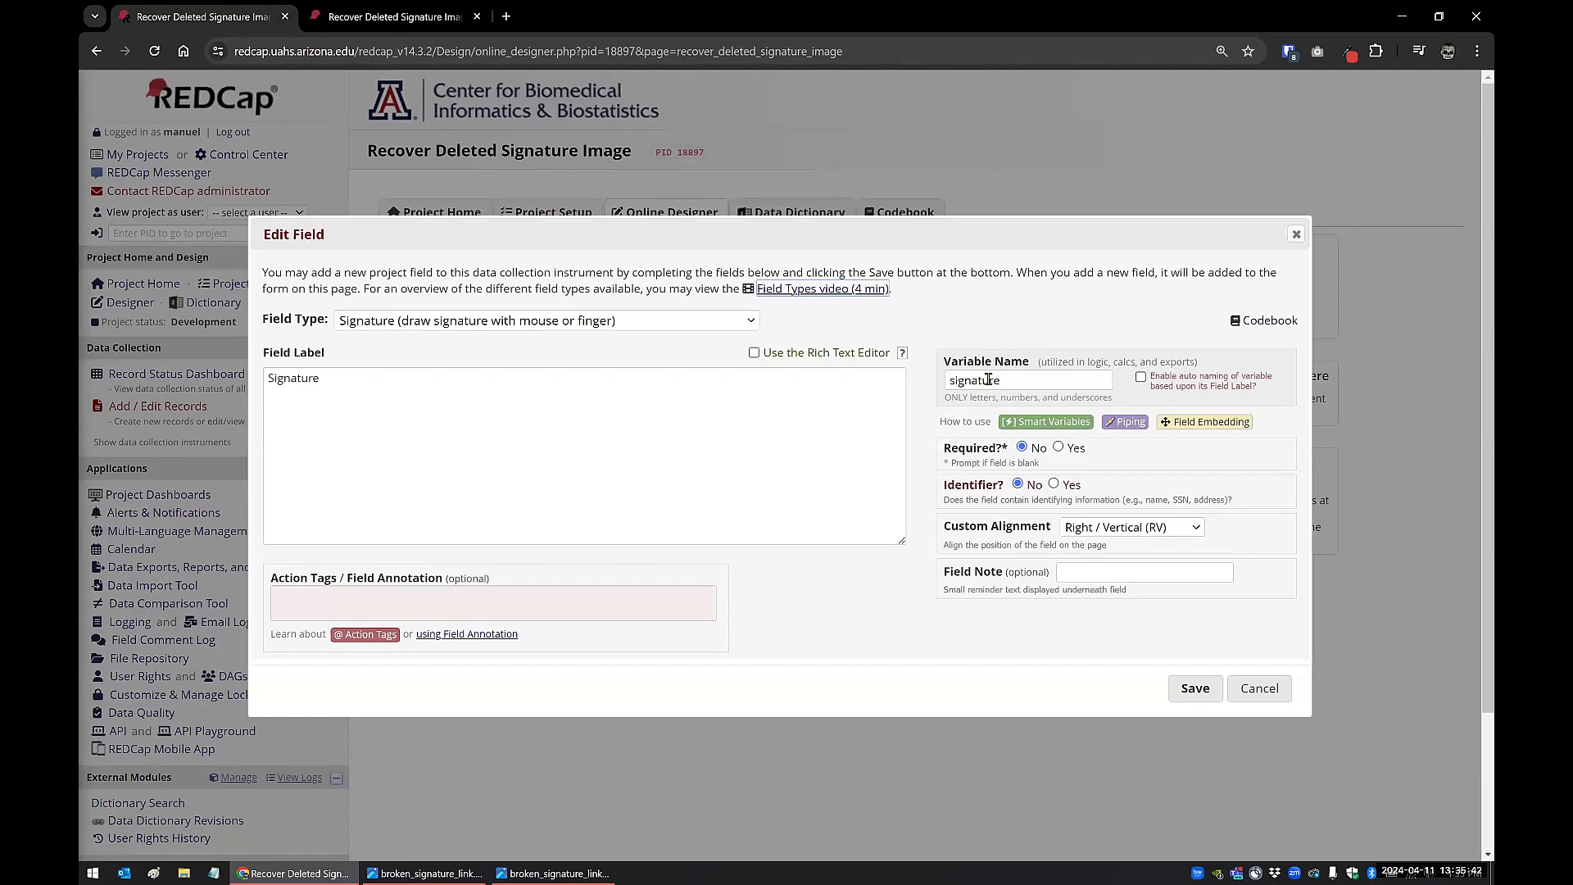
pyautogui.click(610, 321)
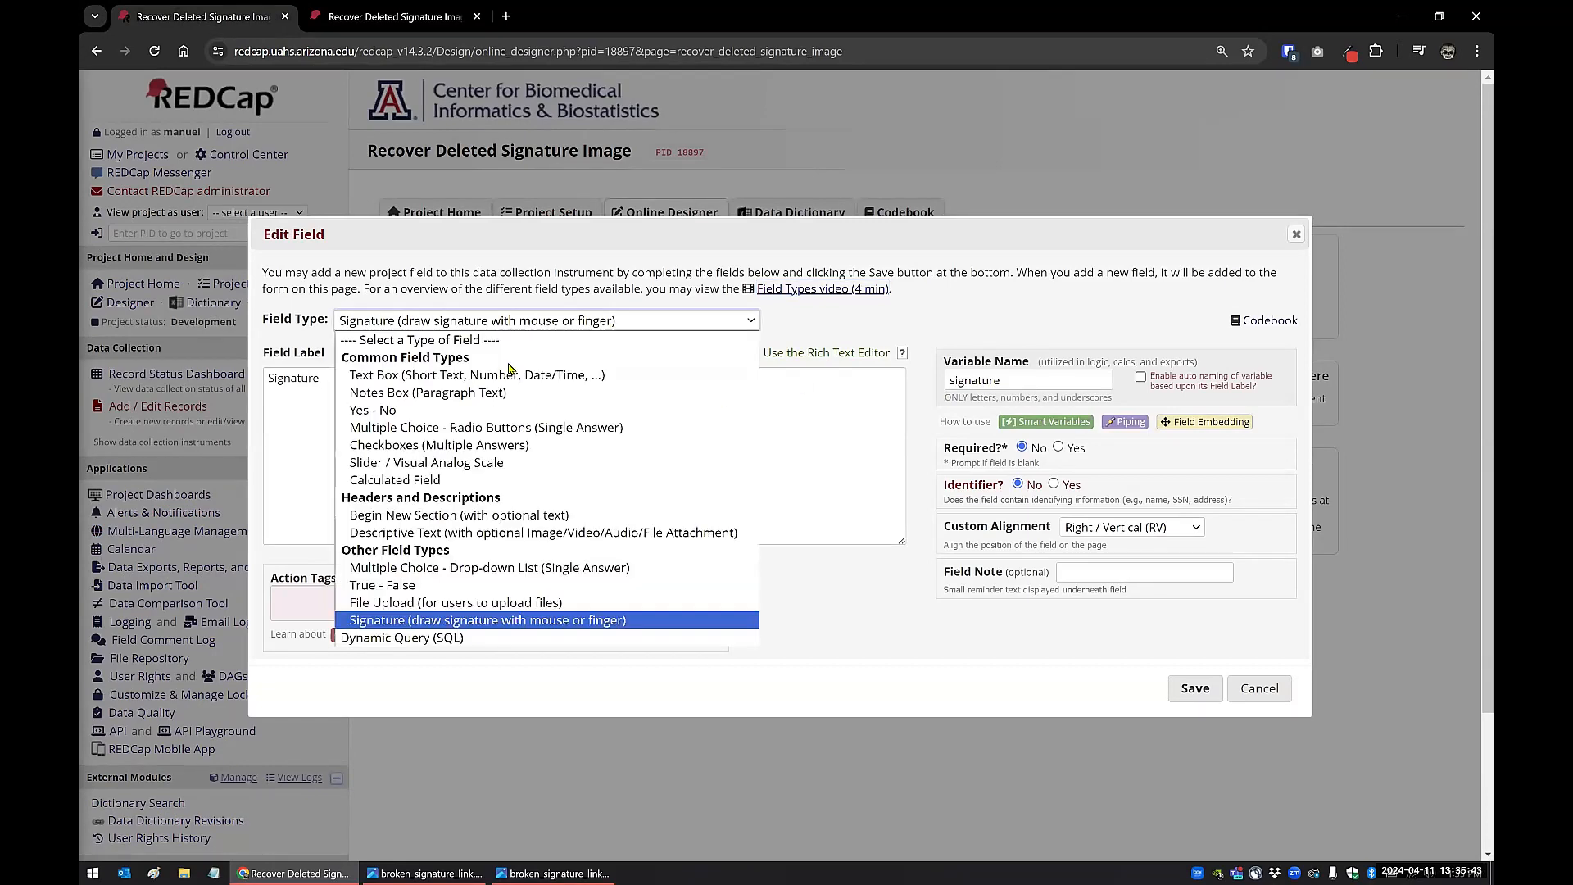
pyautogui.click(400, 603)
pyautogui.click(1195, 688)
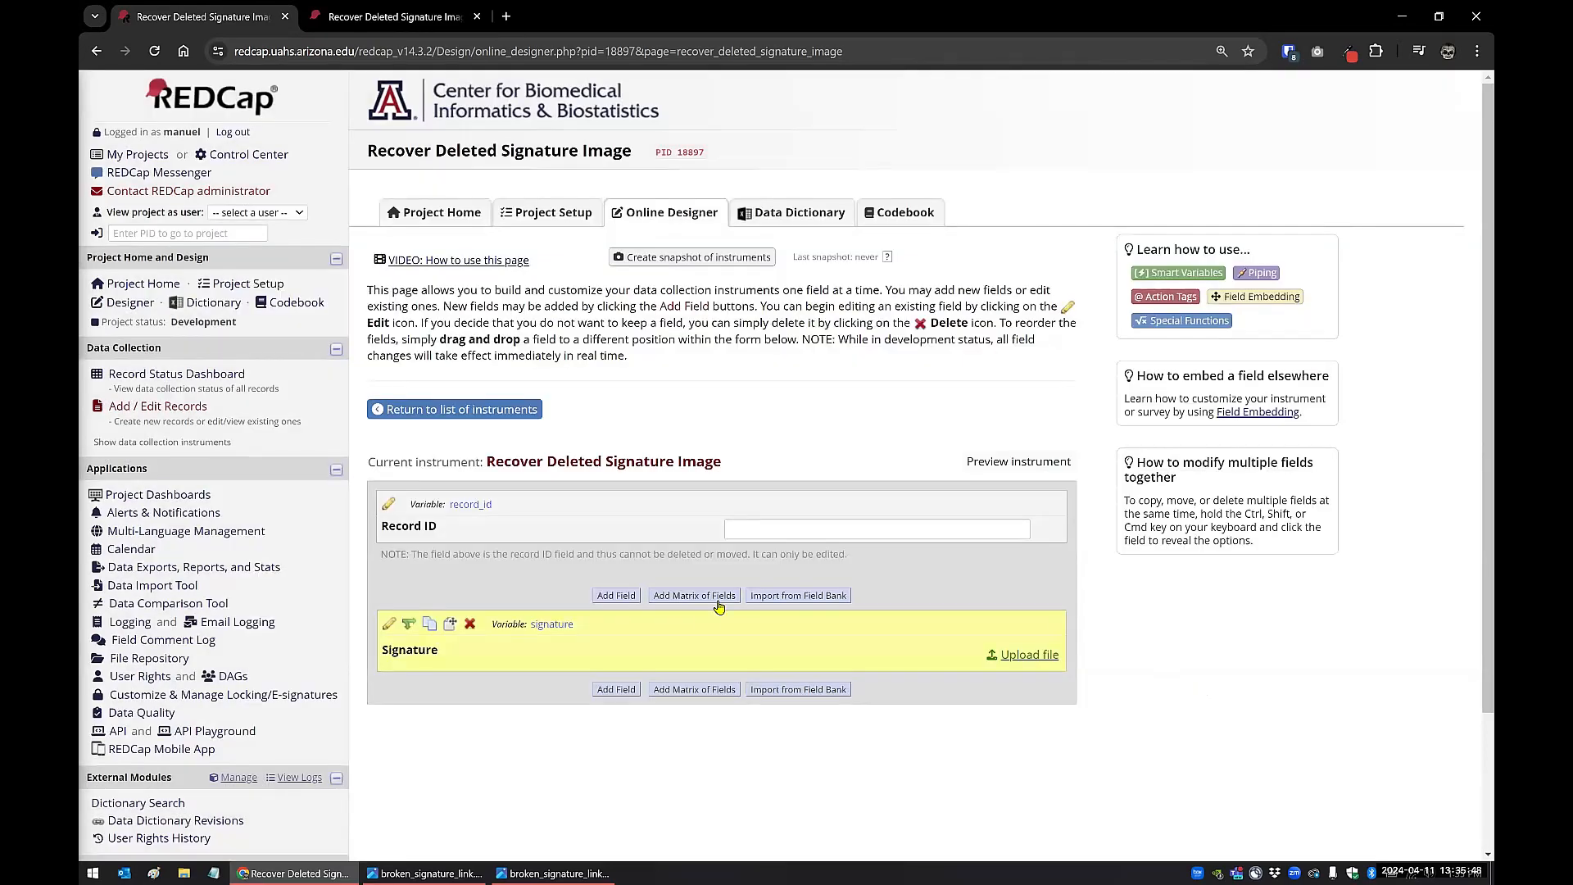
# Refresh record 1's data entry form and upload signature_2024-04-03_1348.png from Downloads to the Signature field.
pyautogui.hotkey('ctrl', 'Tab')
pyautogui.click(154, 51)
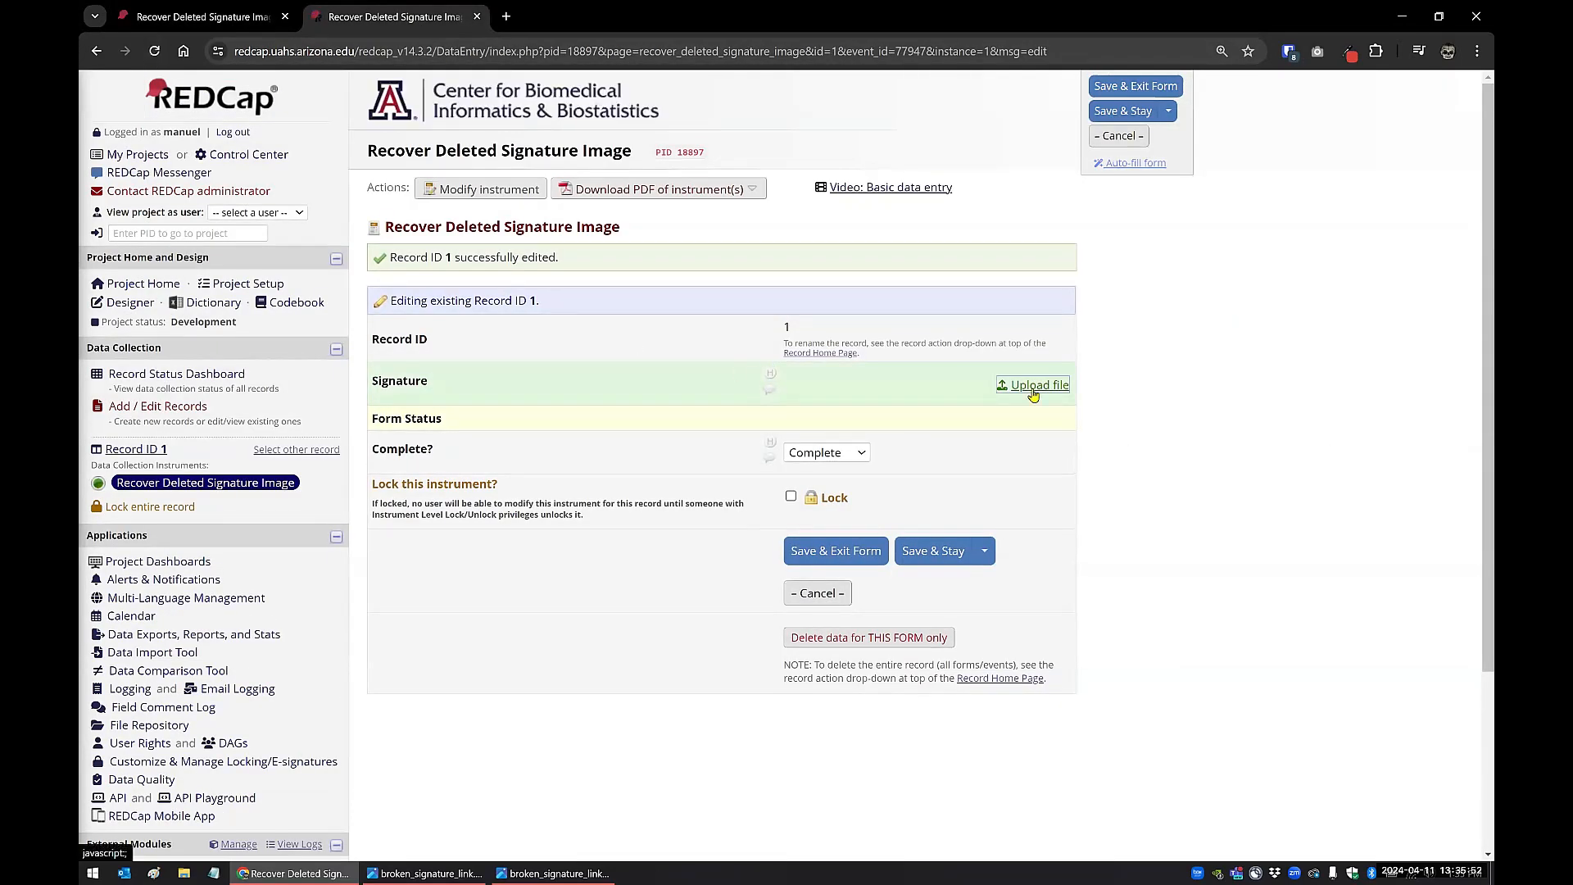
pyautogui.click(1036, 386)
pyautogui.click(629, 453)
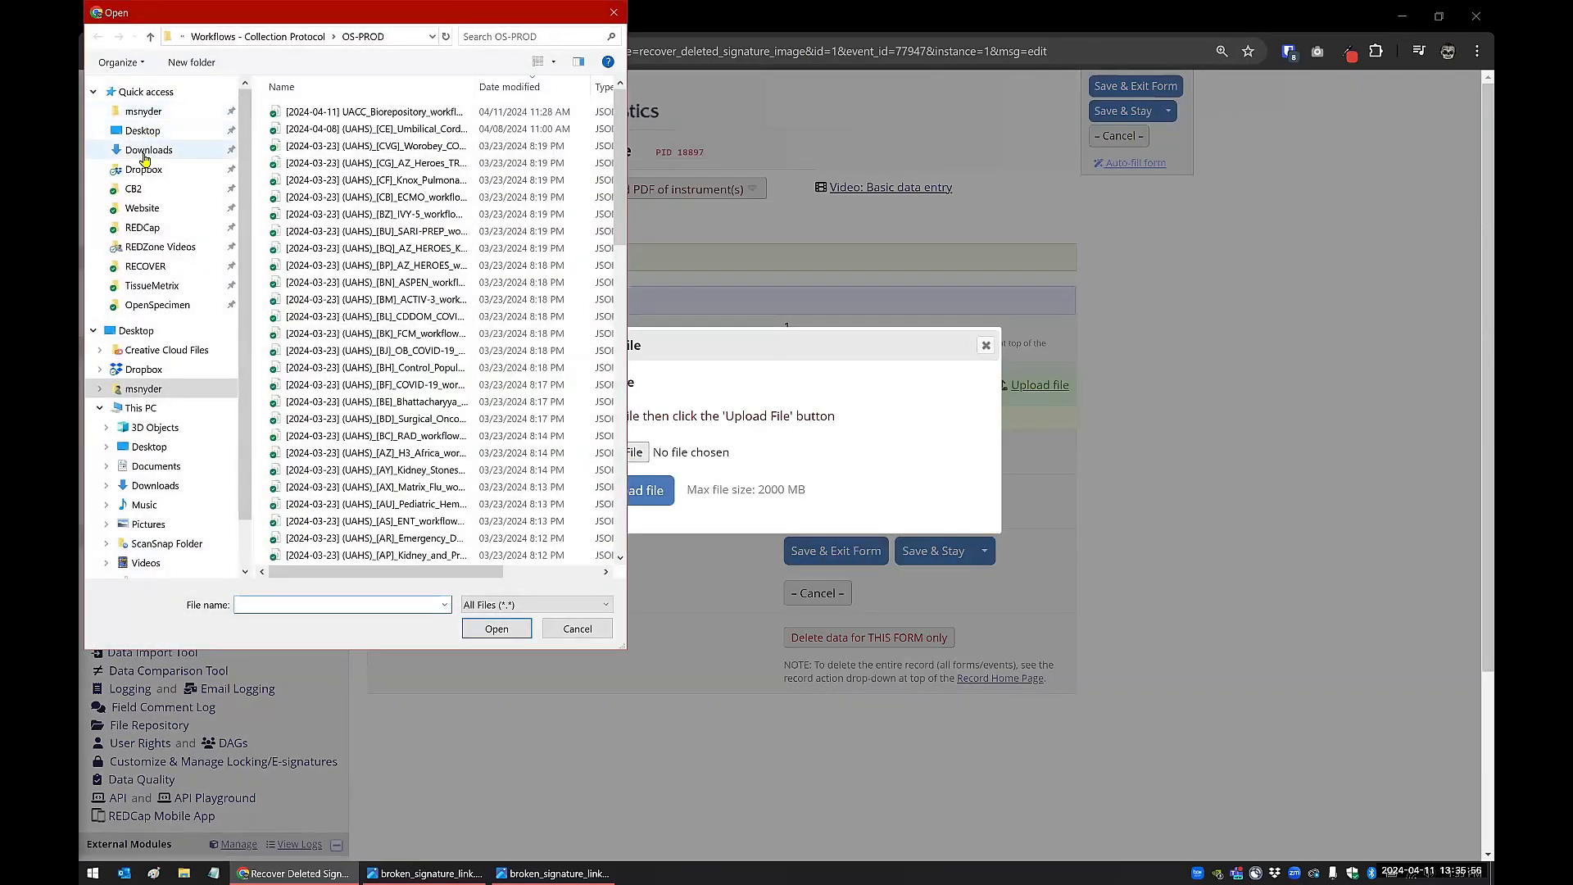
pyautogui.click(149, 150)
pyautogui.click(350, 88)
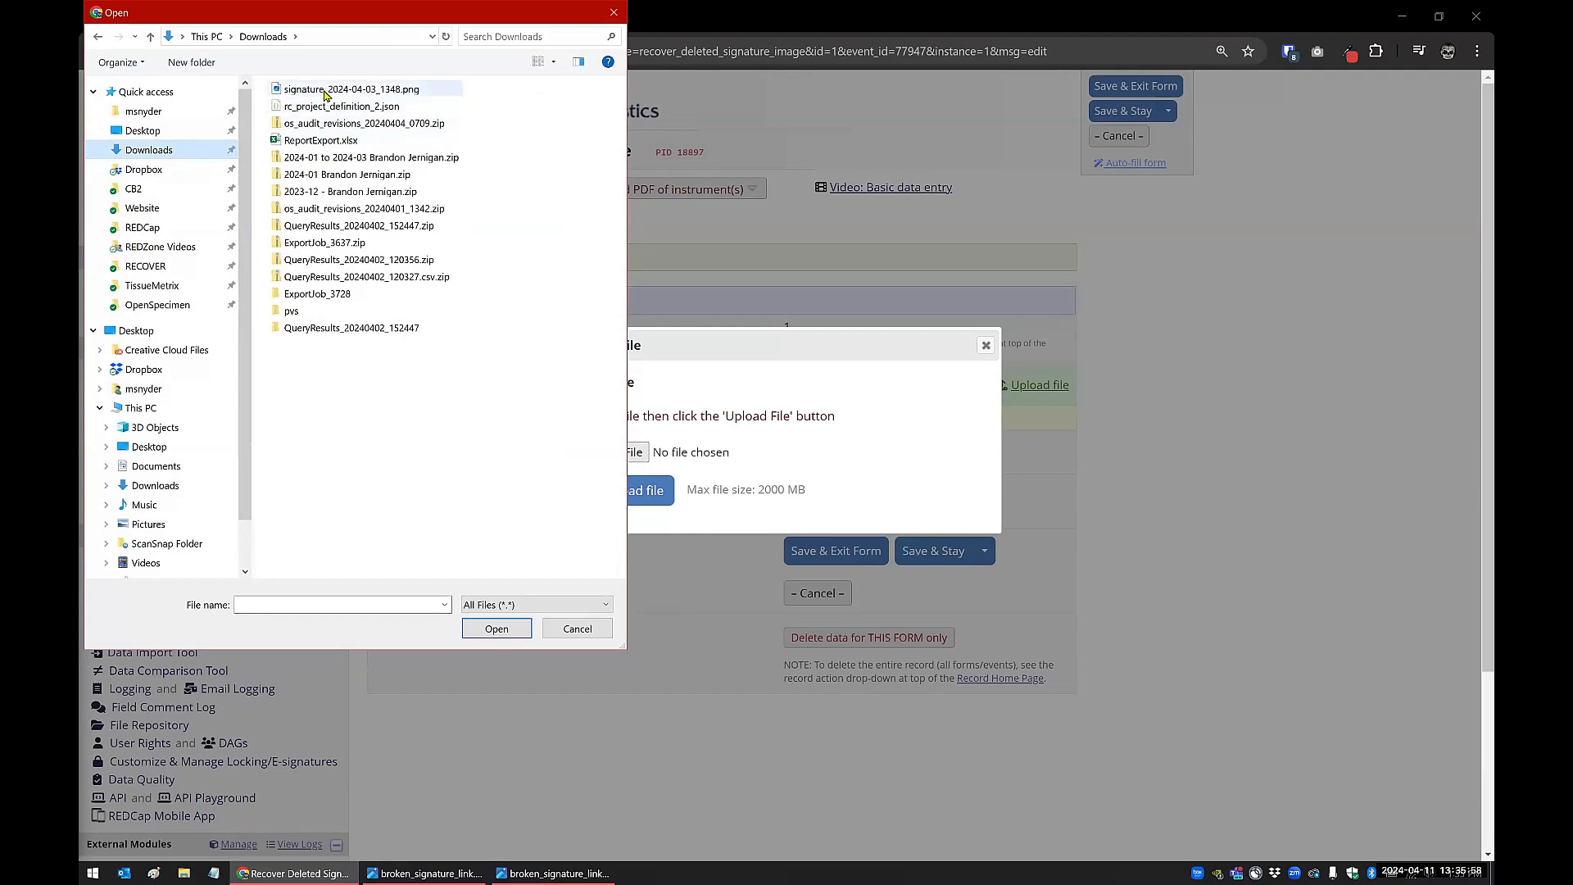
pyautogui.click(497, 628)
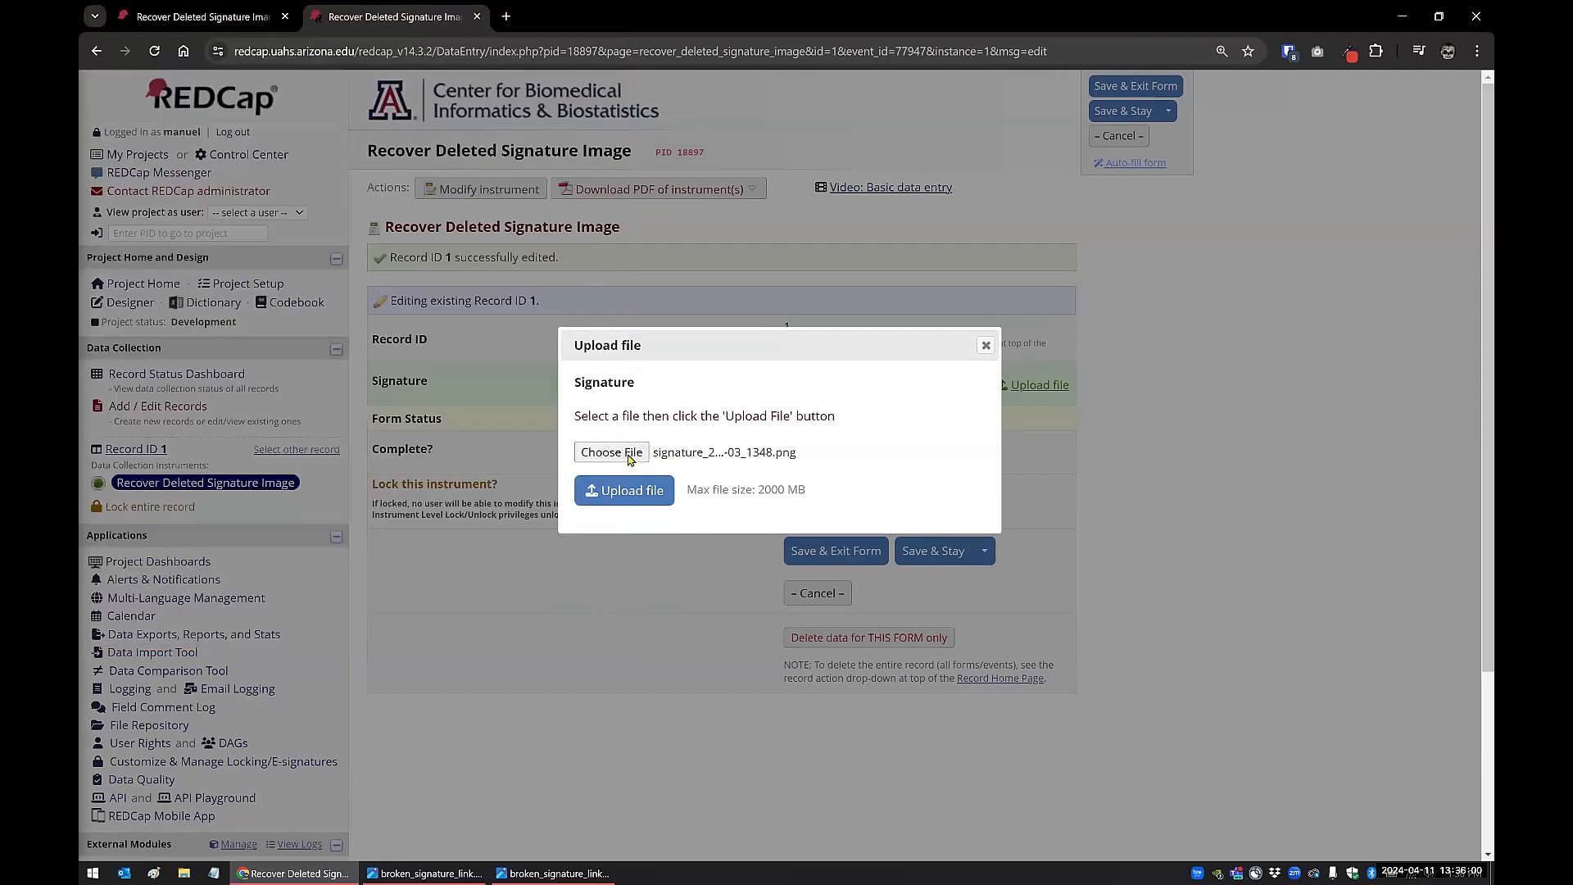
pyautogui.click(604, 457)
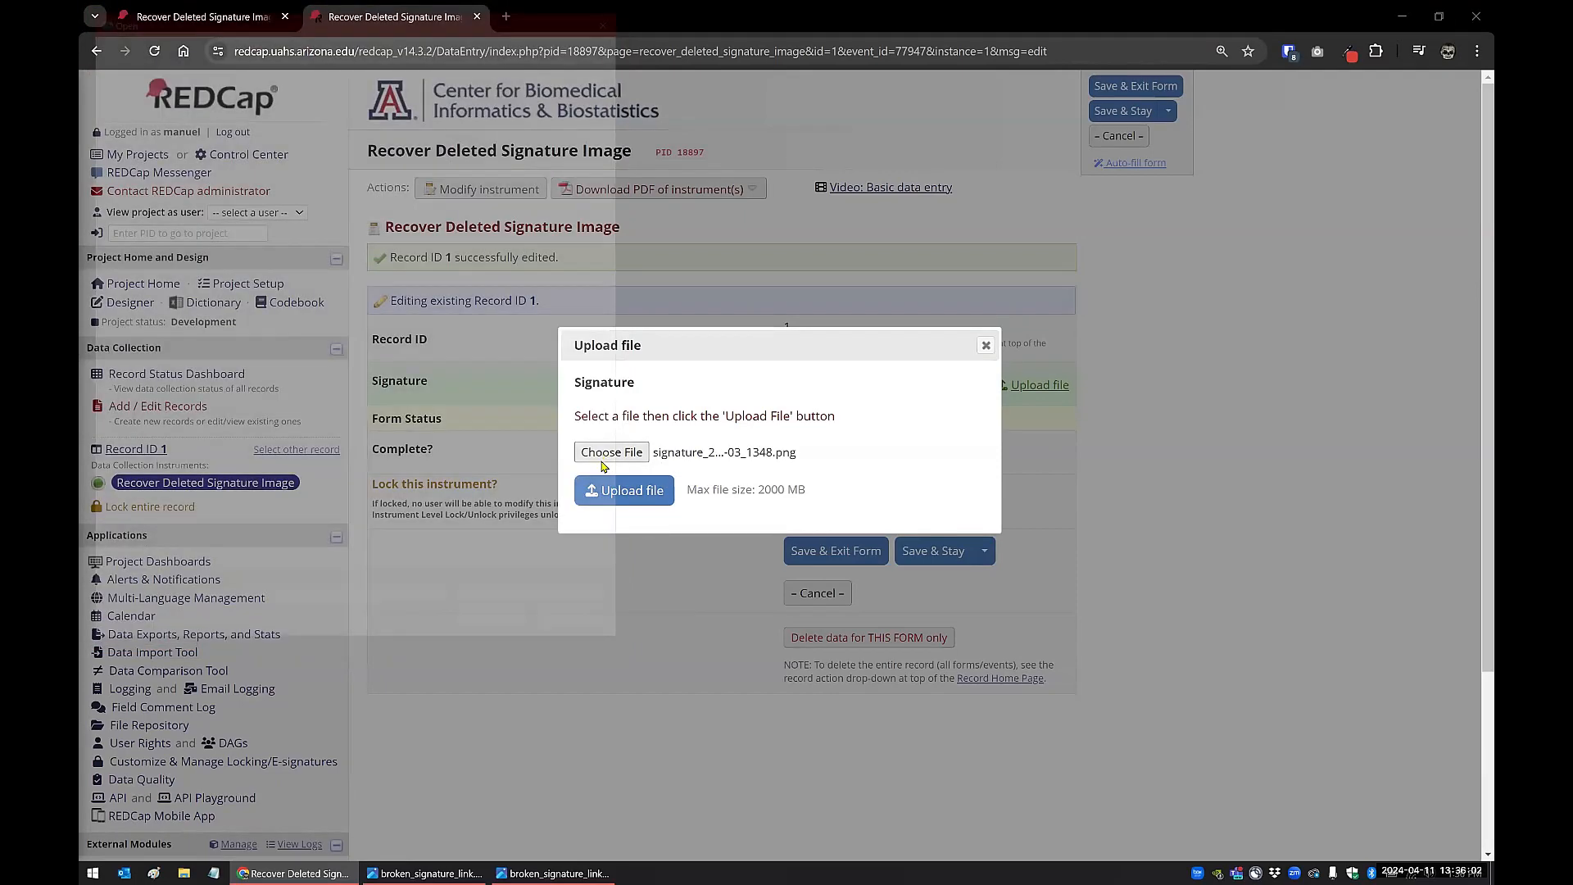
pyautogui.click(577, 629)
pyautogui.click(620, 457)
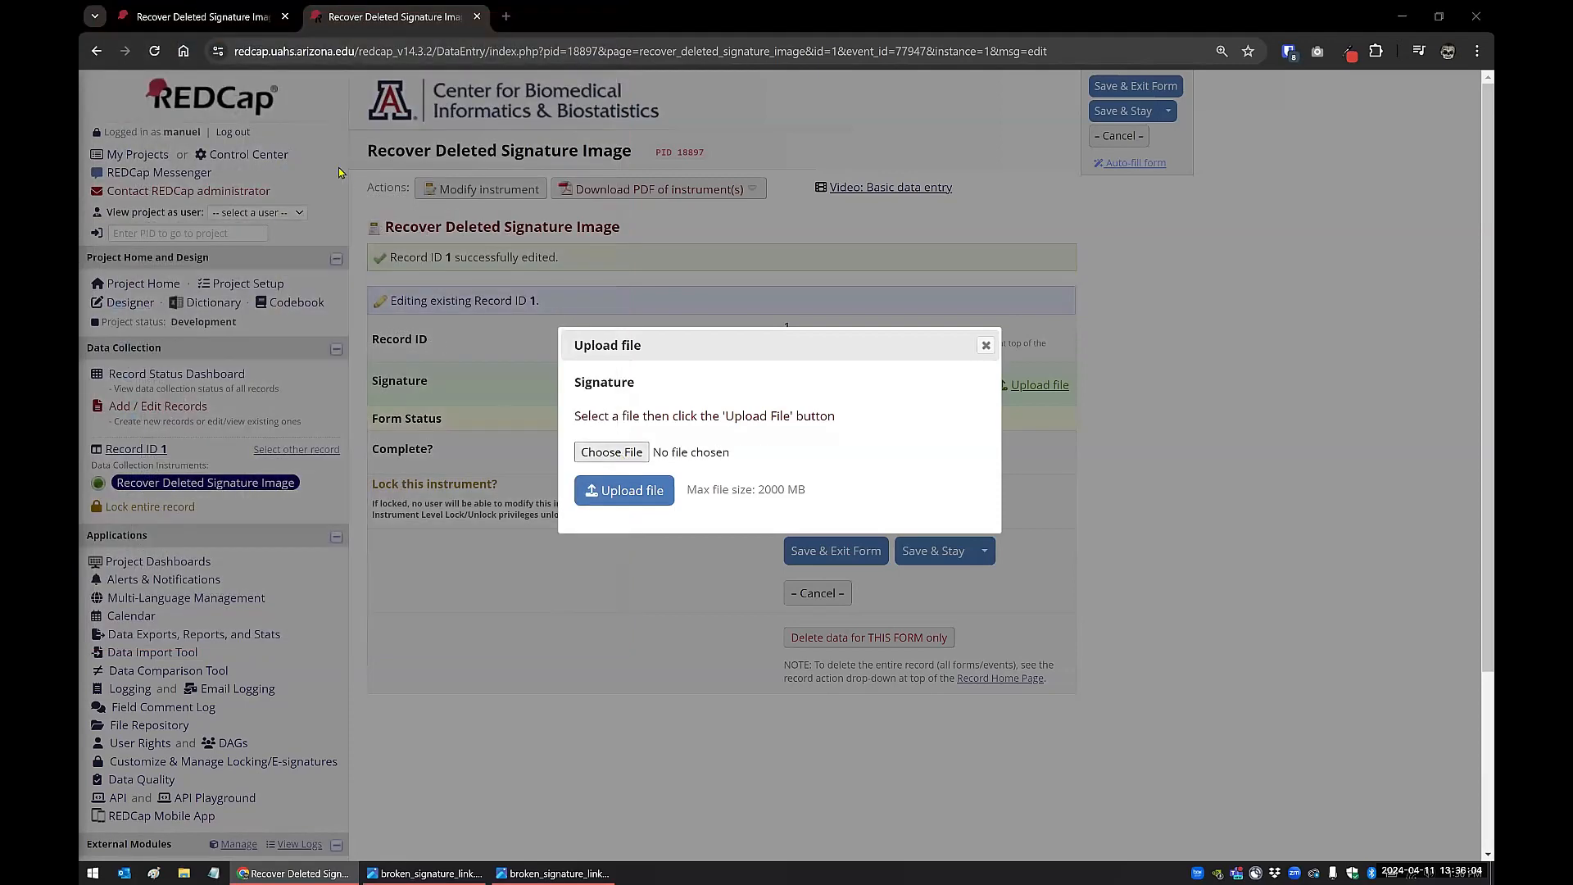
pyautogui.click(351, 89)
pyautogui.click(497, 629)
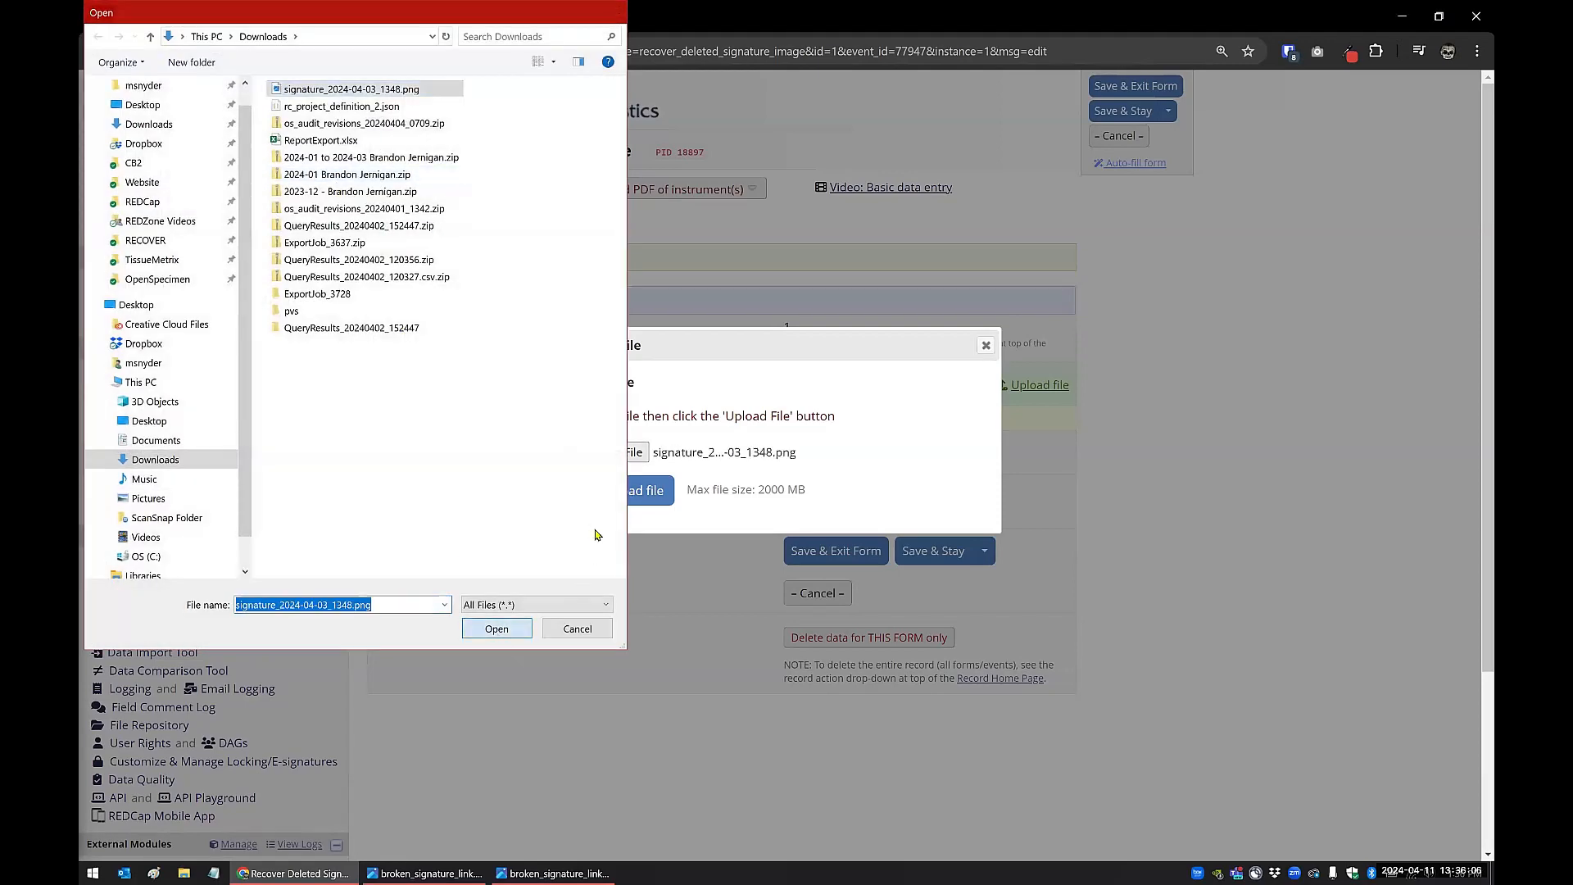
pyautogui.click(606, 492)
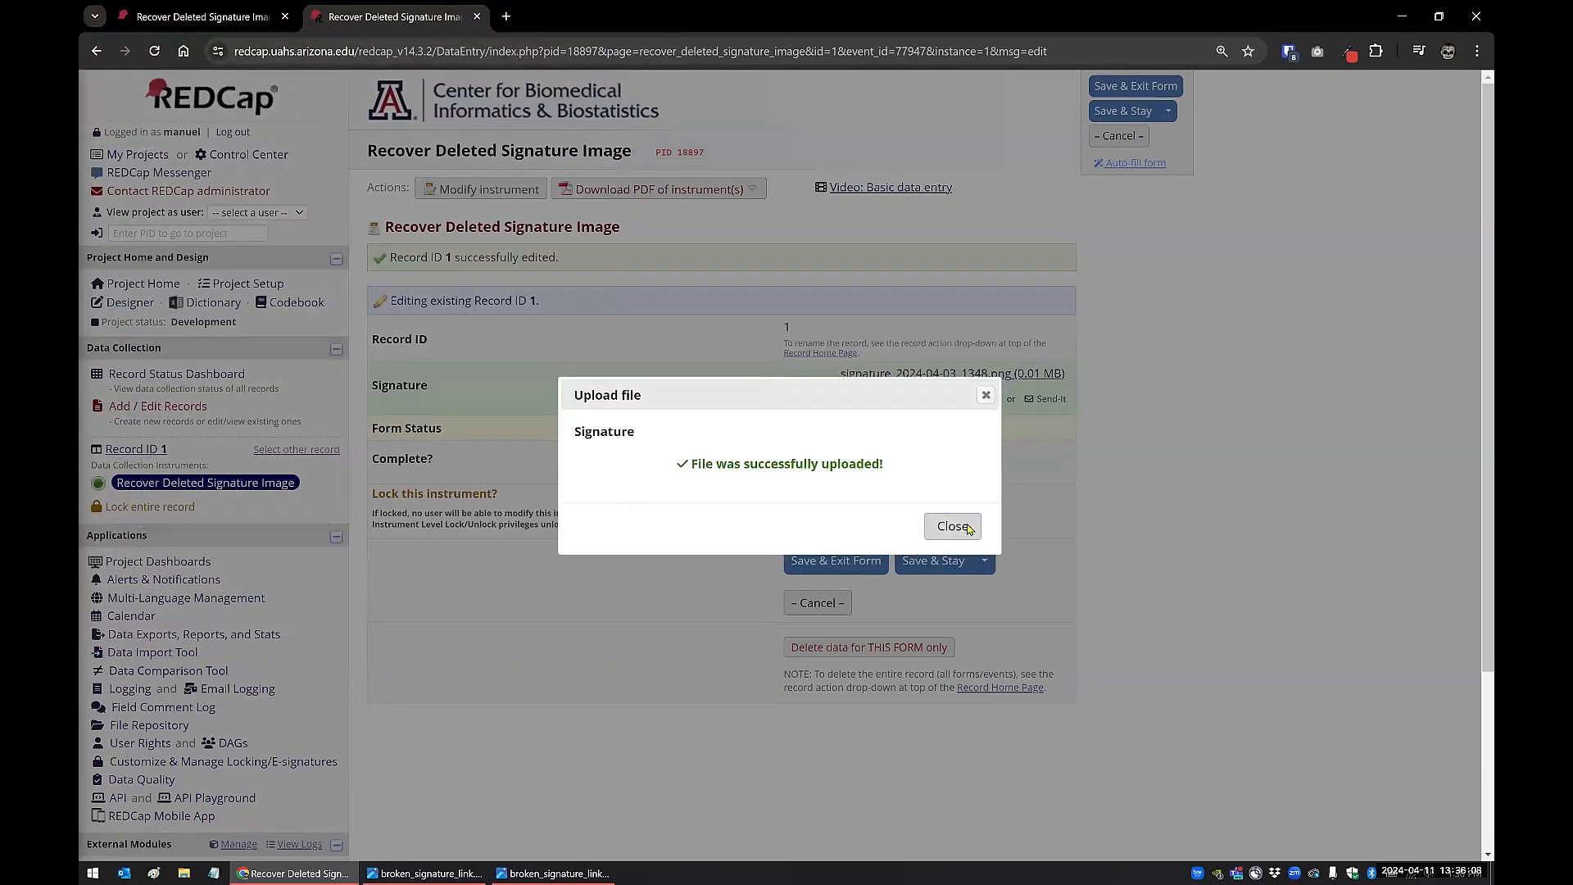
pyautogui.click(952, 526)
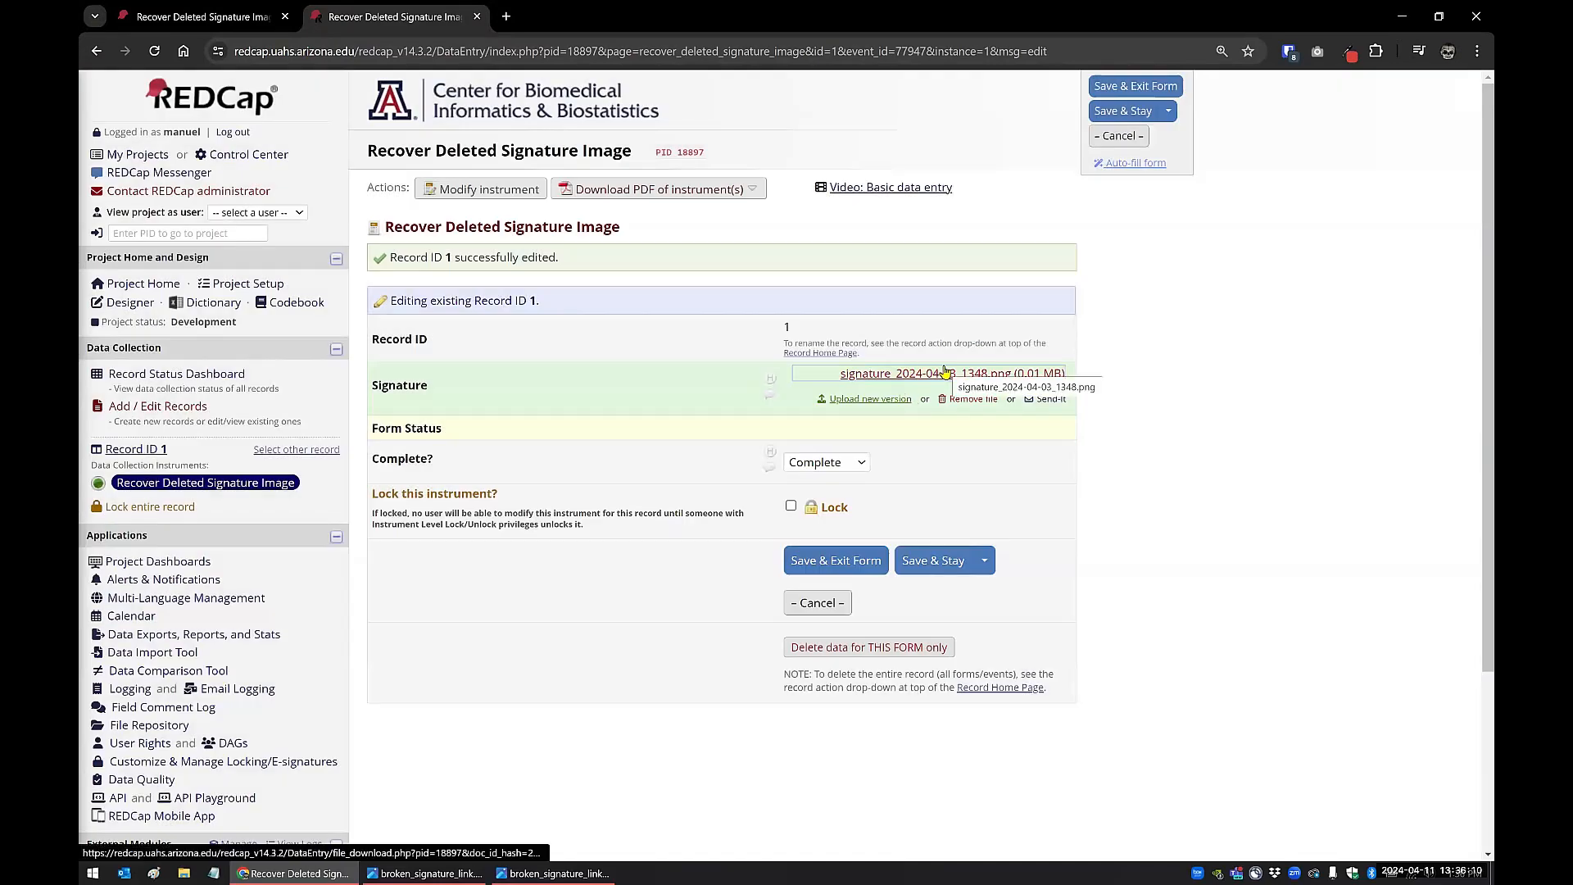
# Save record 1 while staying on the form, and check the file versions in the Signature field's data history.
pyautogui.click(913, 558)
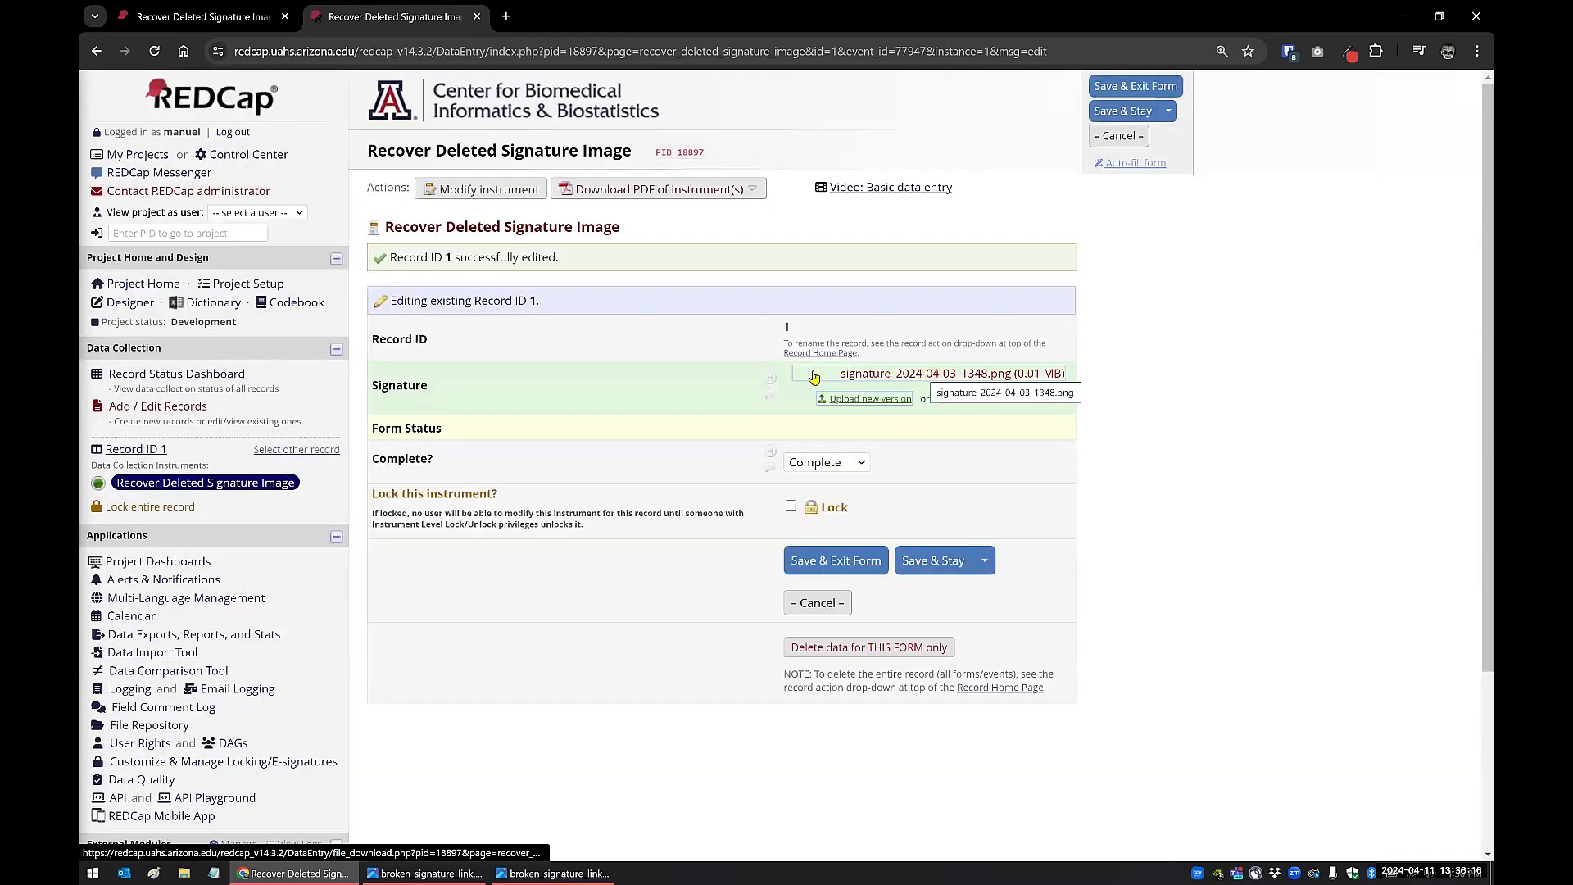
pyautogui.click(770, 379)
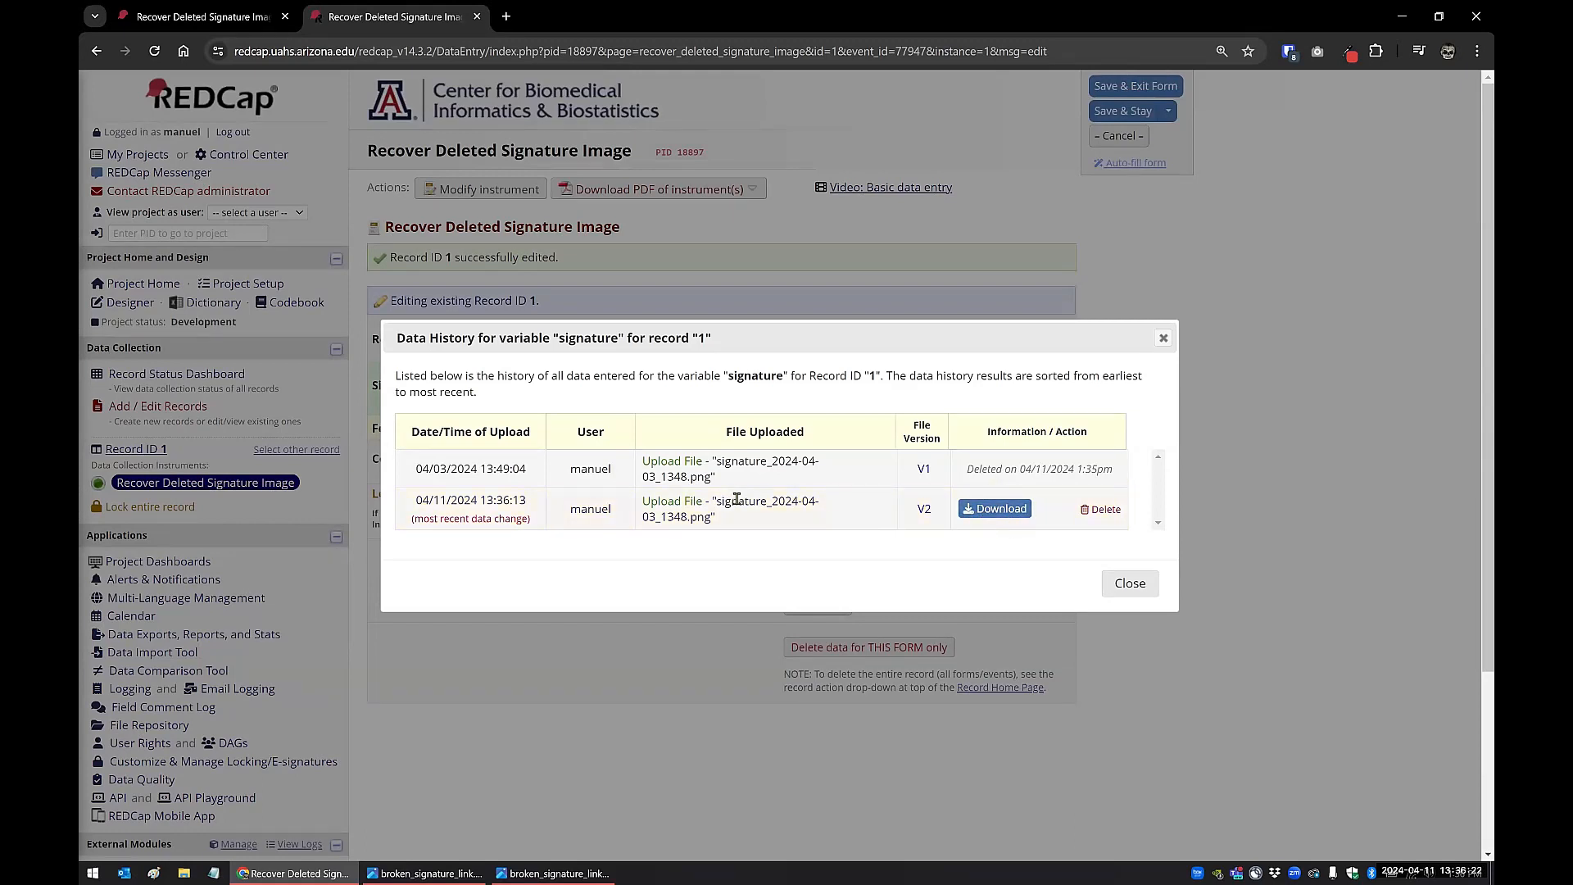
pyautogui.click(1128, 585)
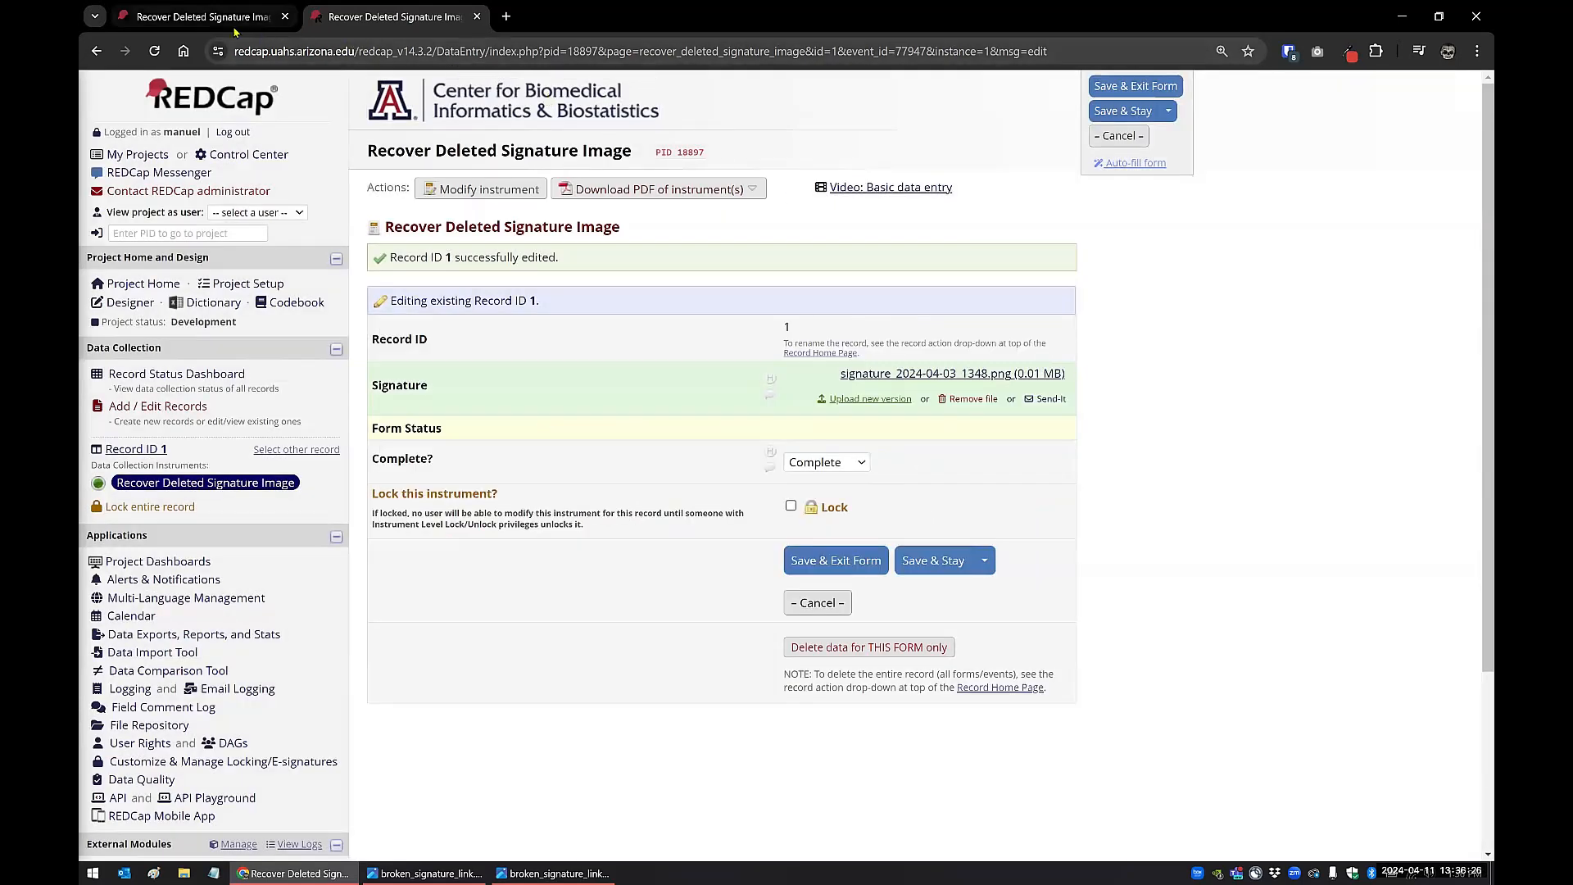
# In the Online Designer, set the Signature field's type to Signature (draw signature with mouse or finger) and save the field.
pyautogui.click(196, 17)
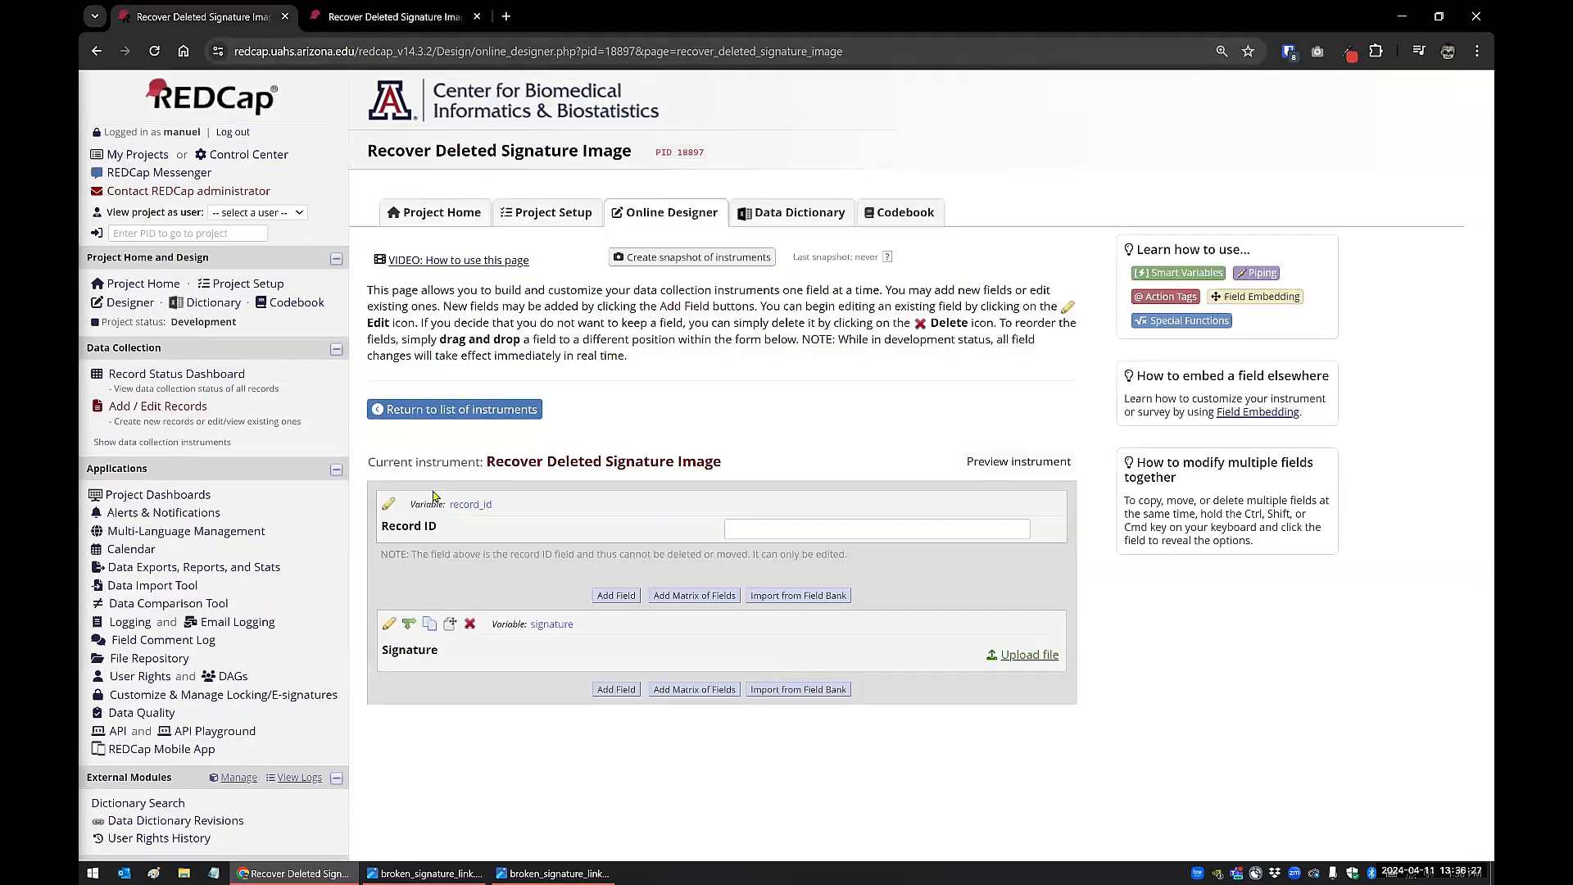
pyautogui.click(391, 621)
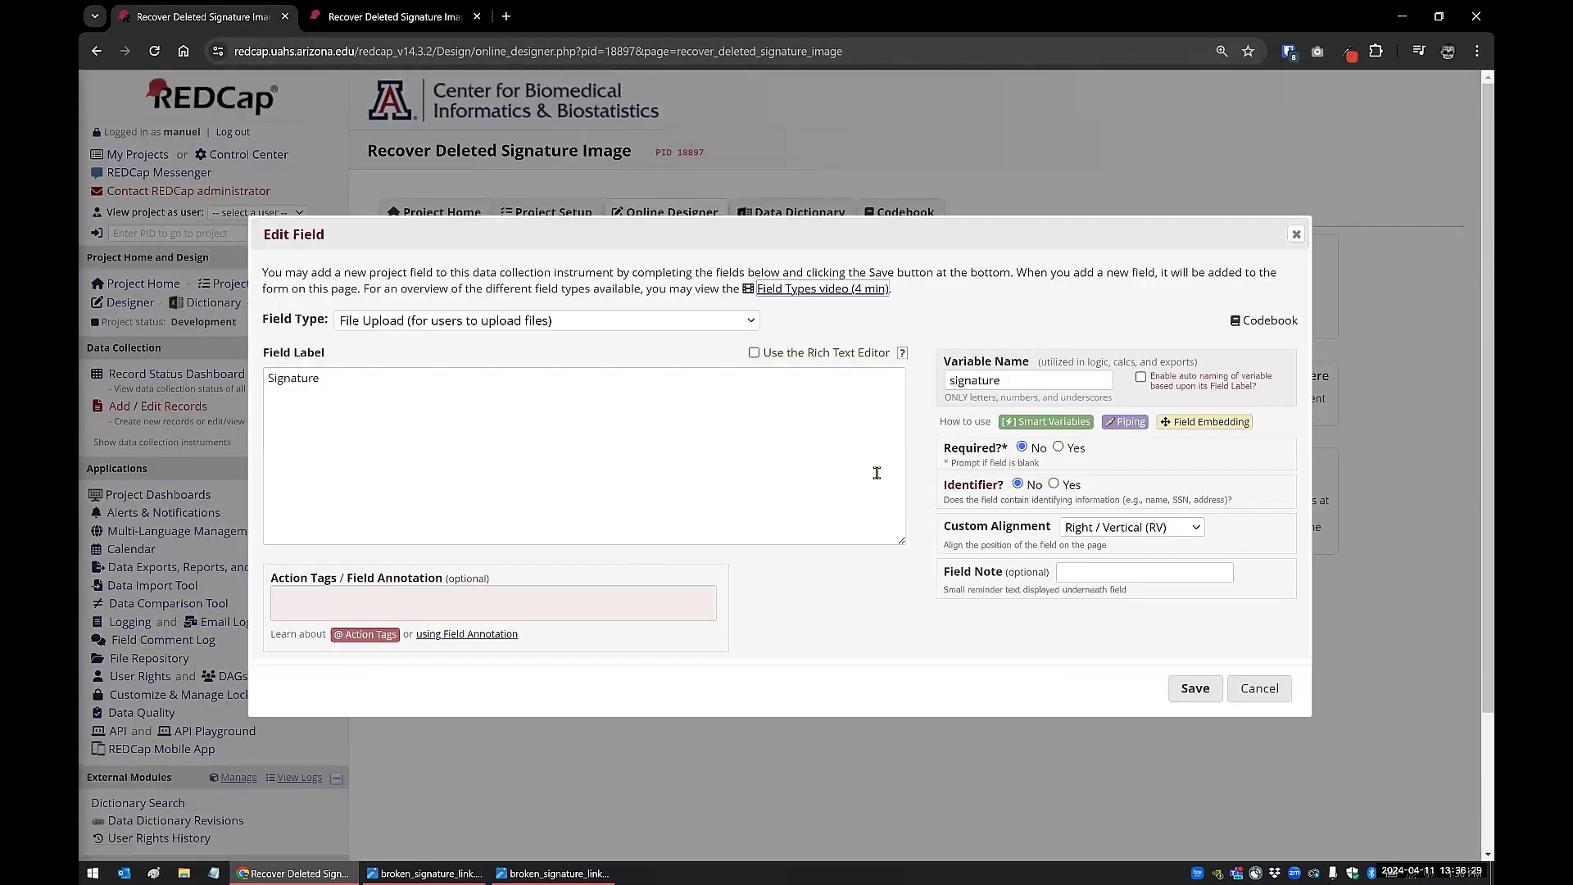
pyautogui.click(587, 323)
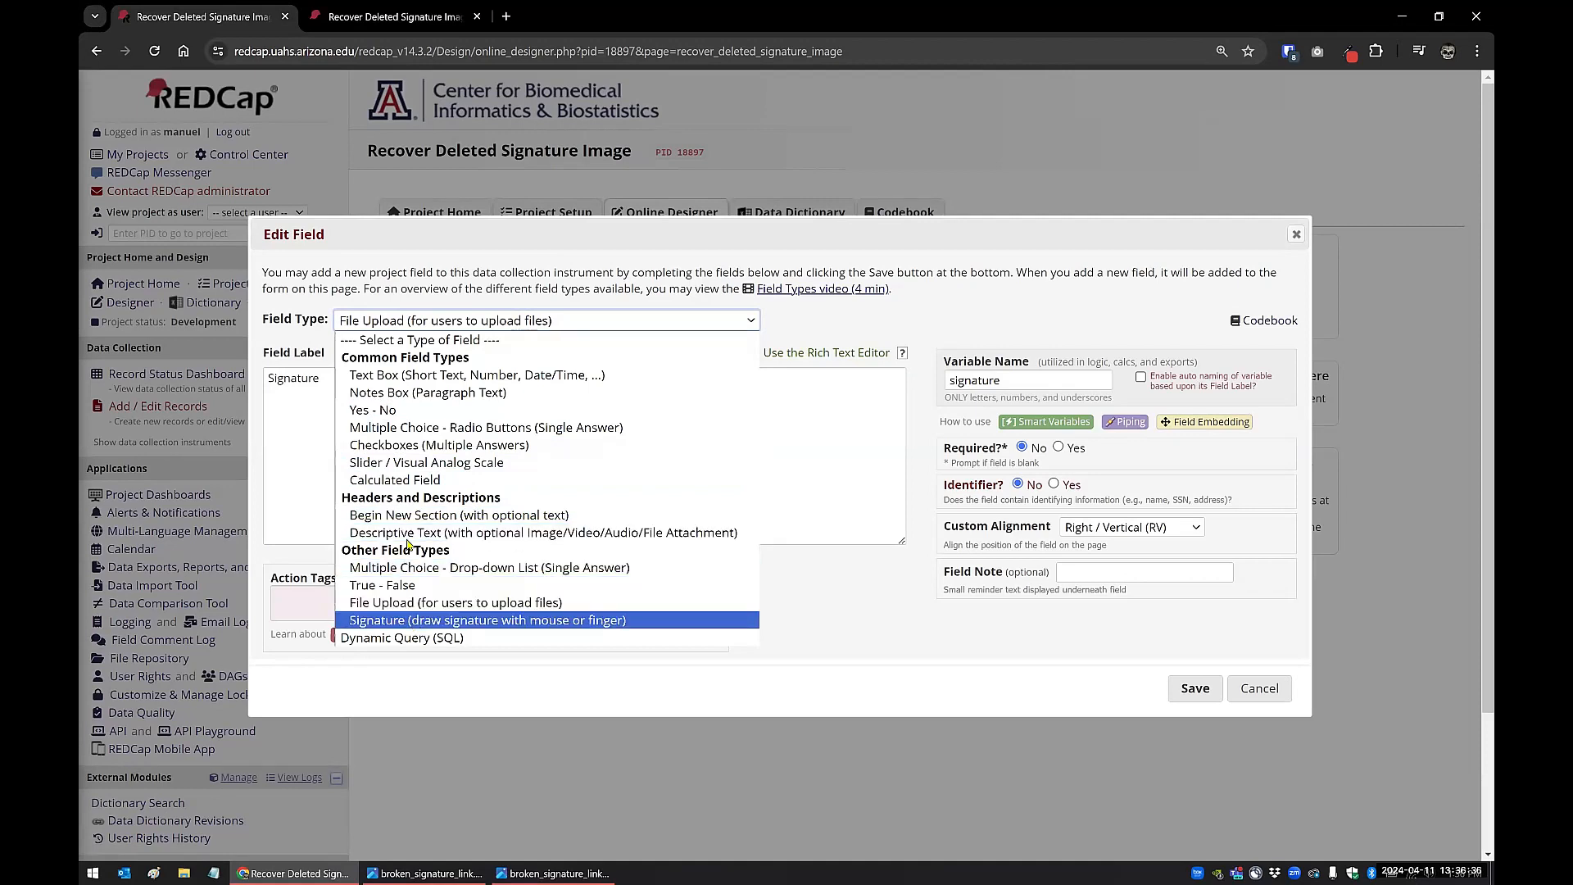
pyautogui.click(401, 621)
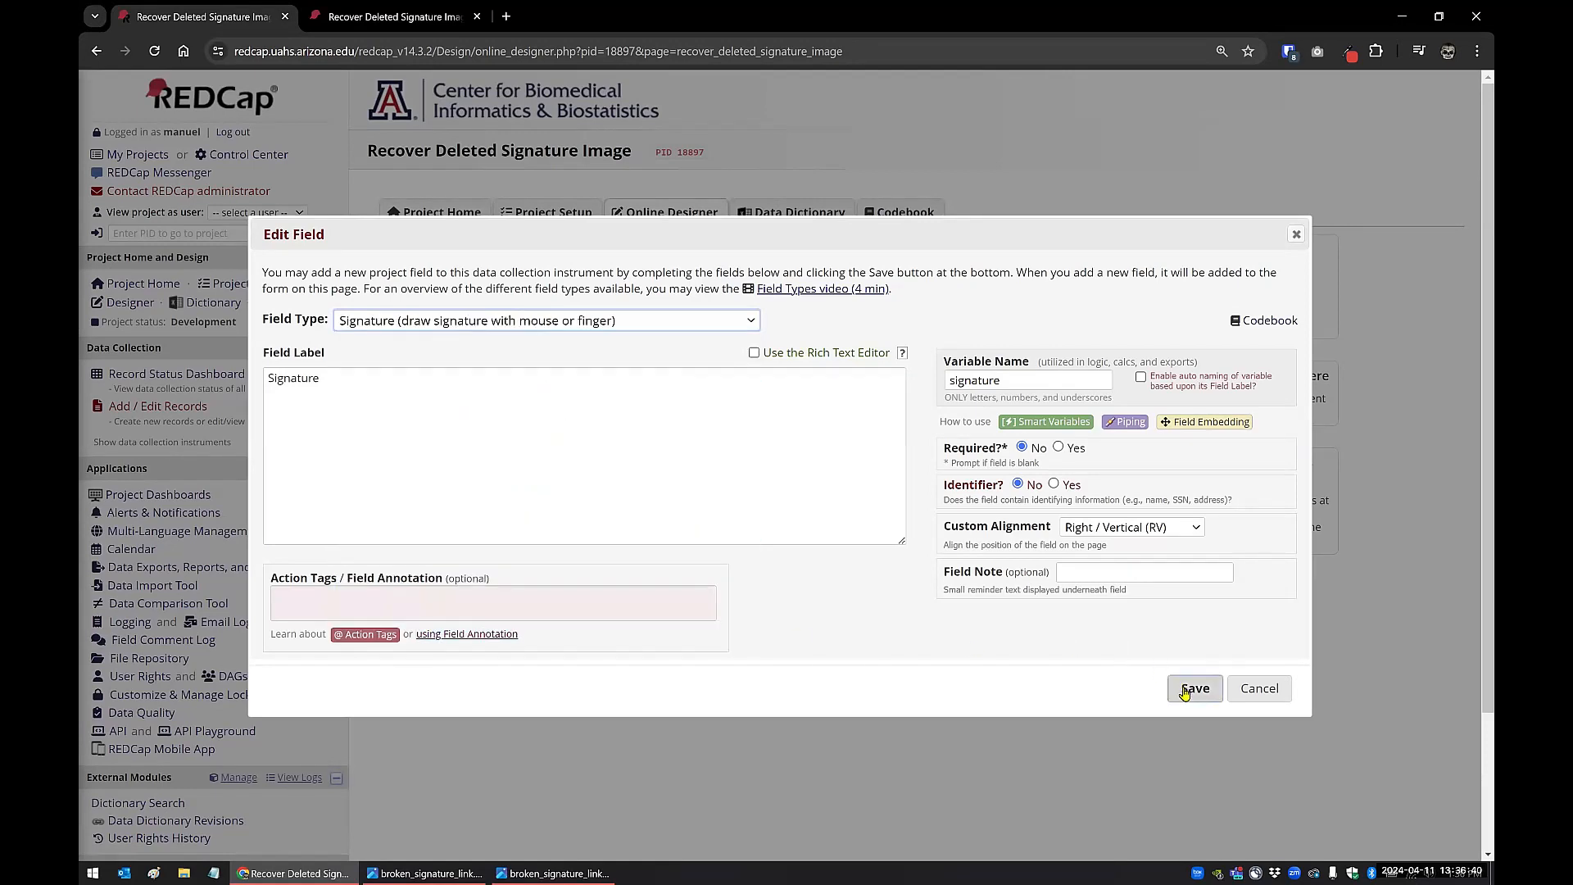
pyautogui.click(1184, 691)
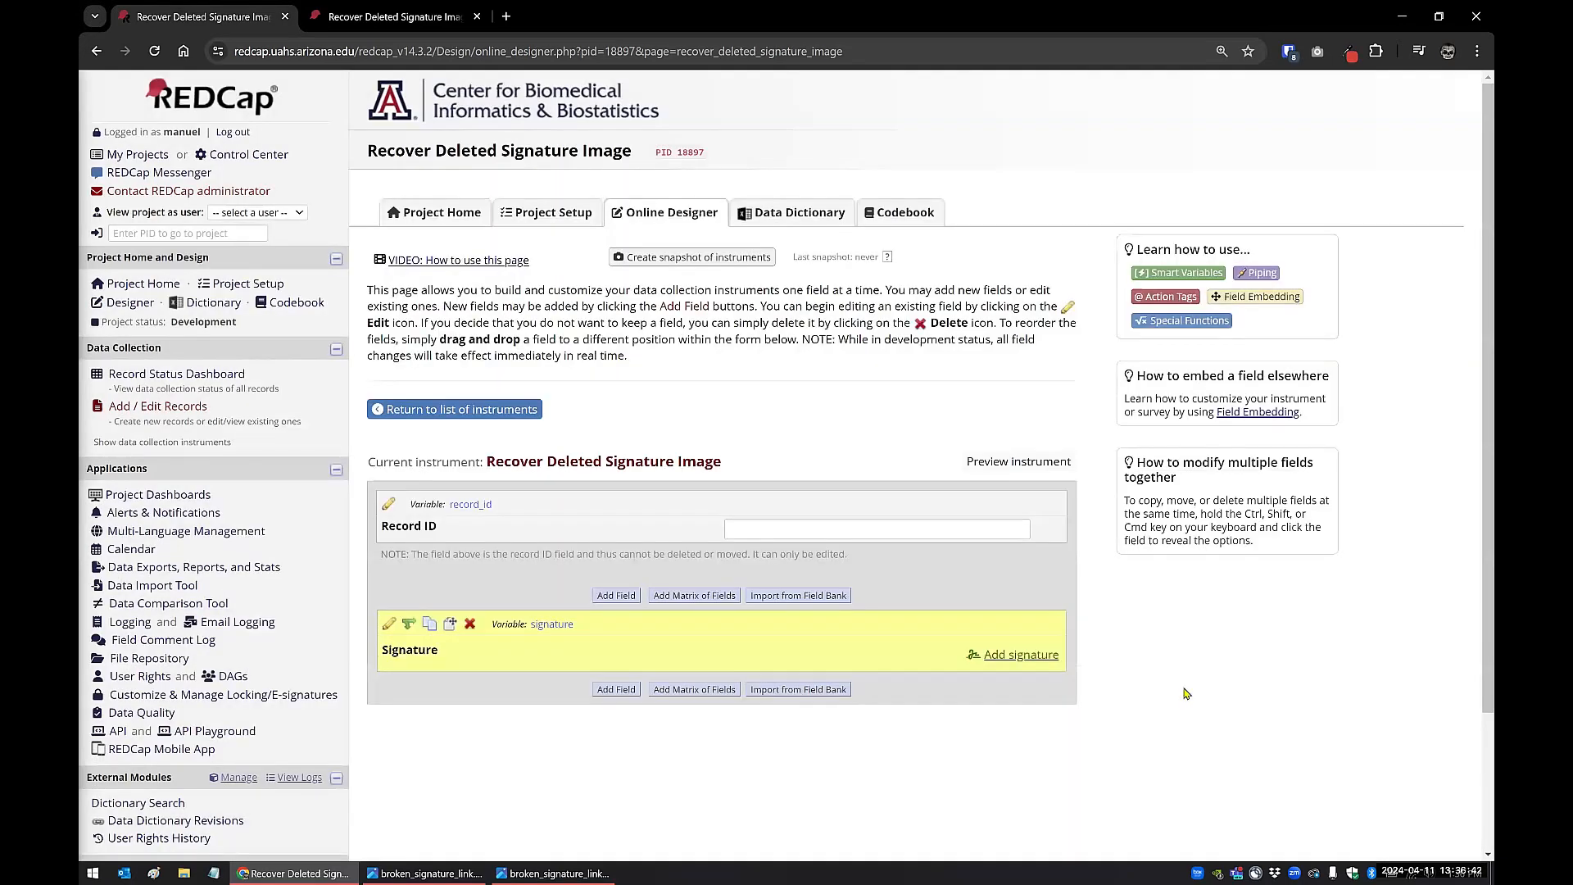
# Refresh record 1's data entry form to load the signature image, and save the record while staying on the form.
pyautogui.click(385, 18)
pyautogui.click(154, 51)
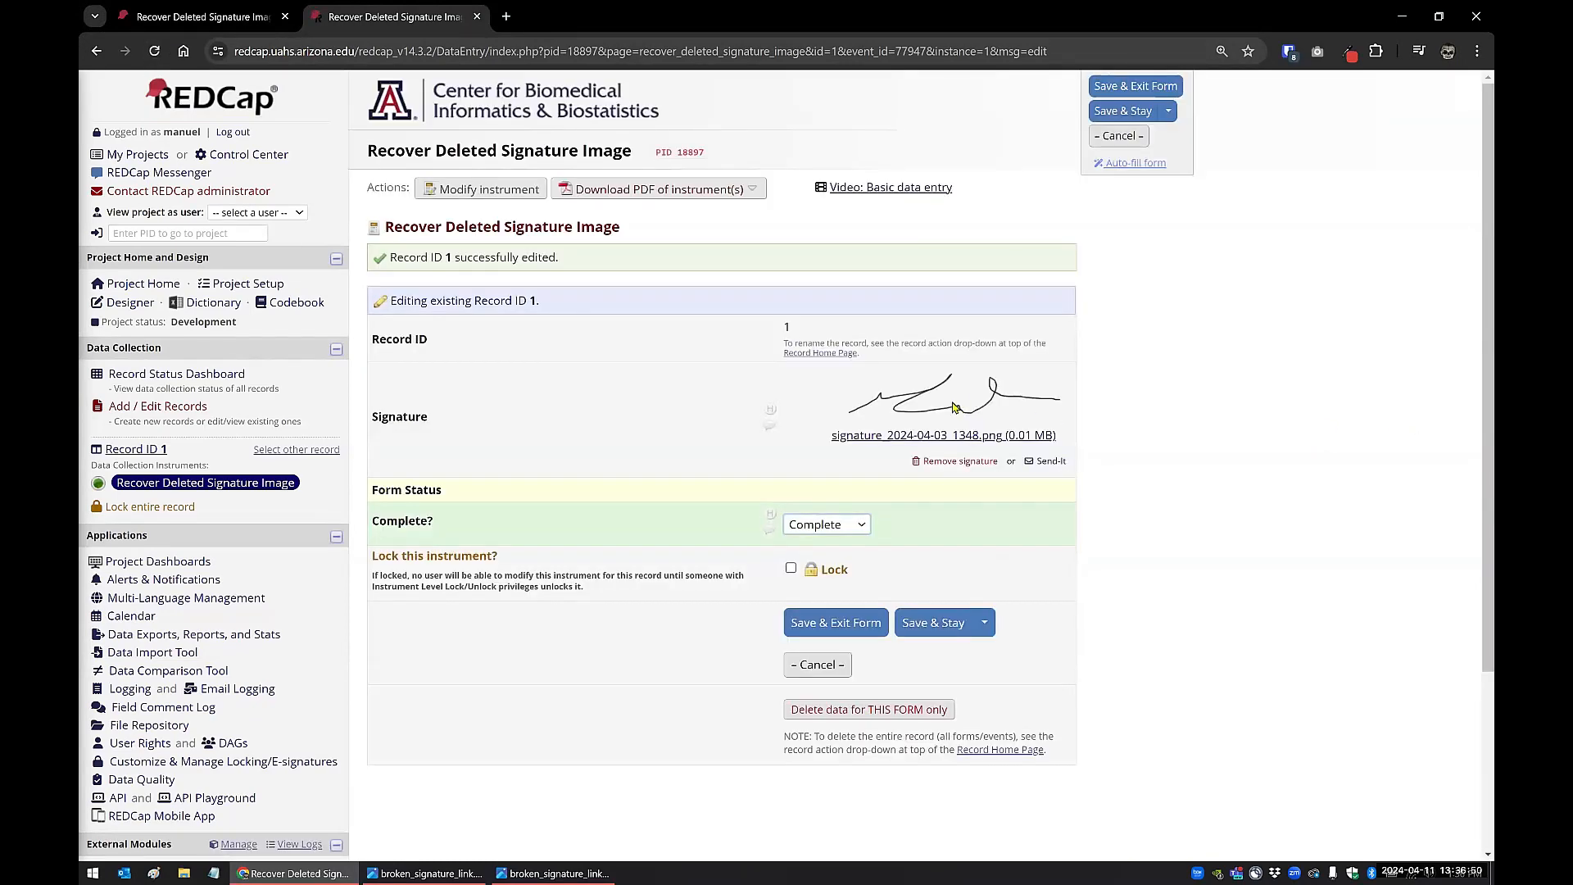
pyautogui.click(934, 623)
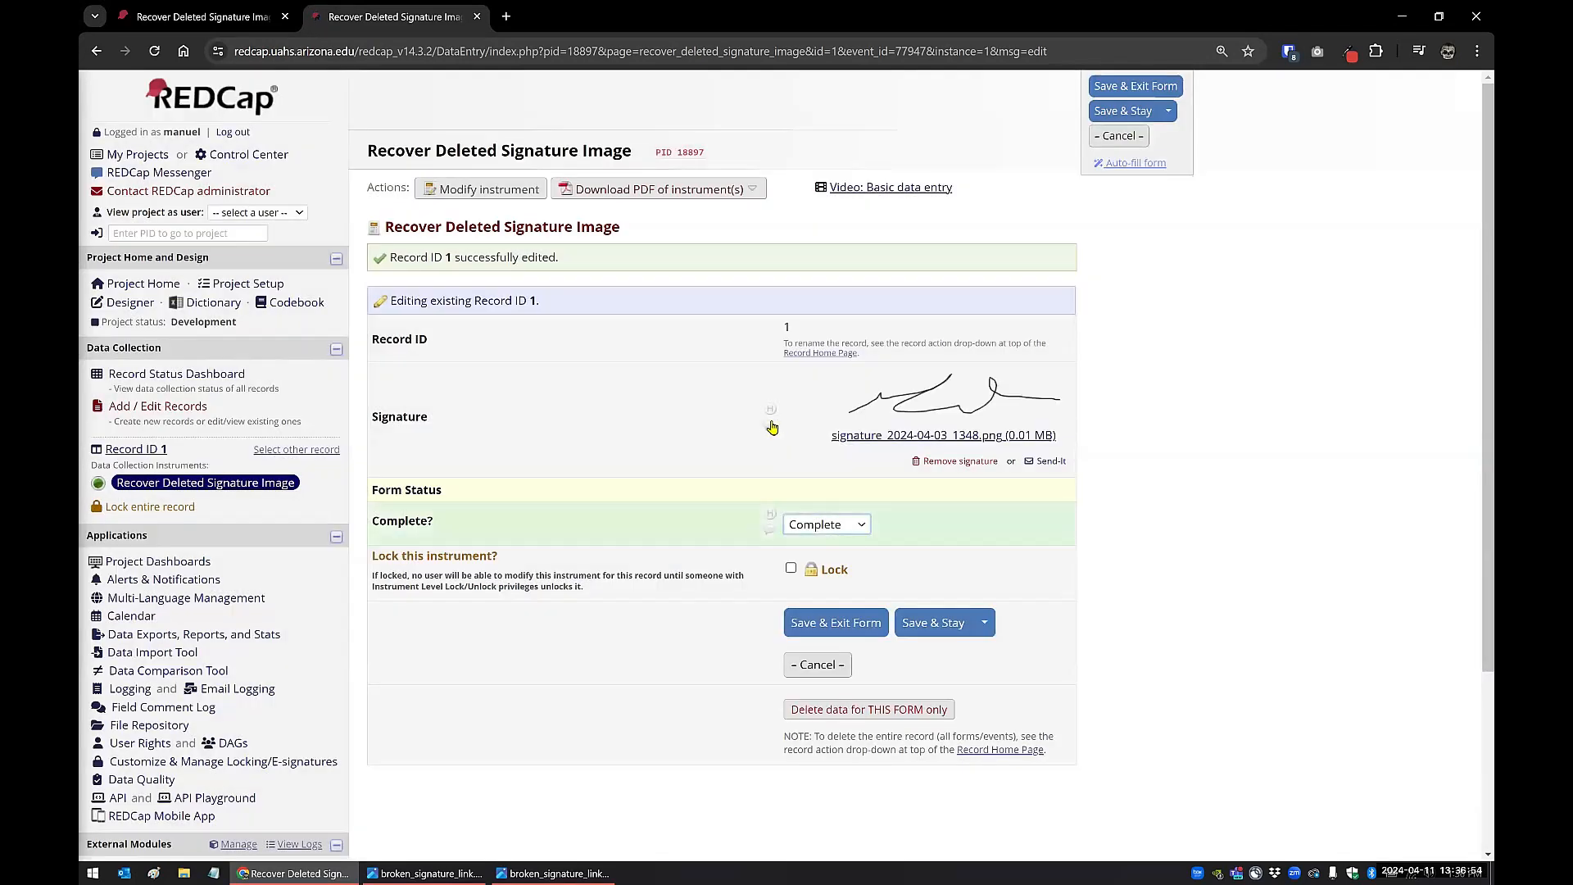
# Examine the most recent upload entry in the Signature field's data history for record 1, and close the history.
pyautogui.click(769, 415)
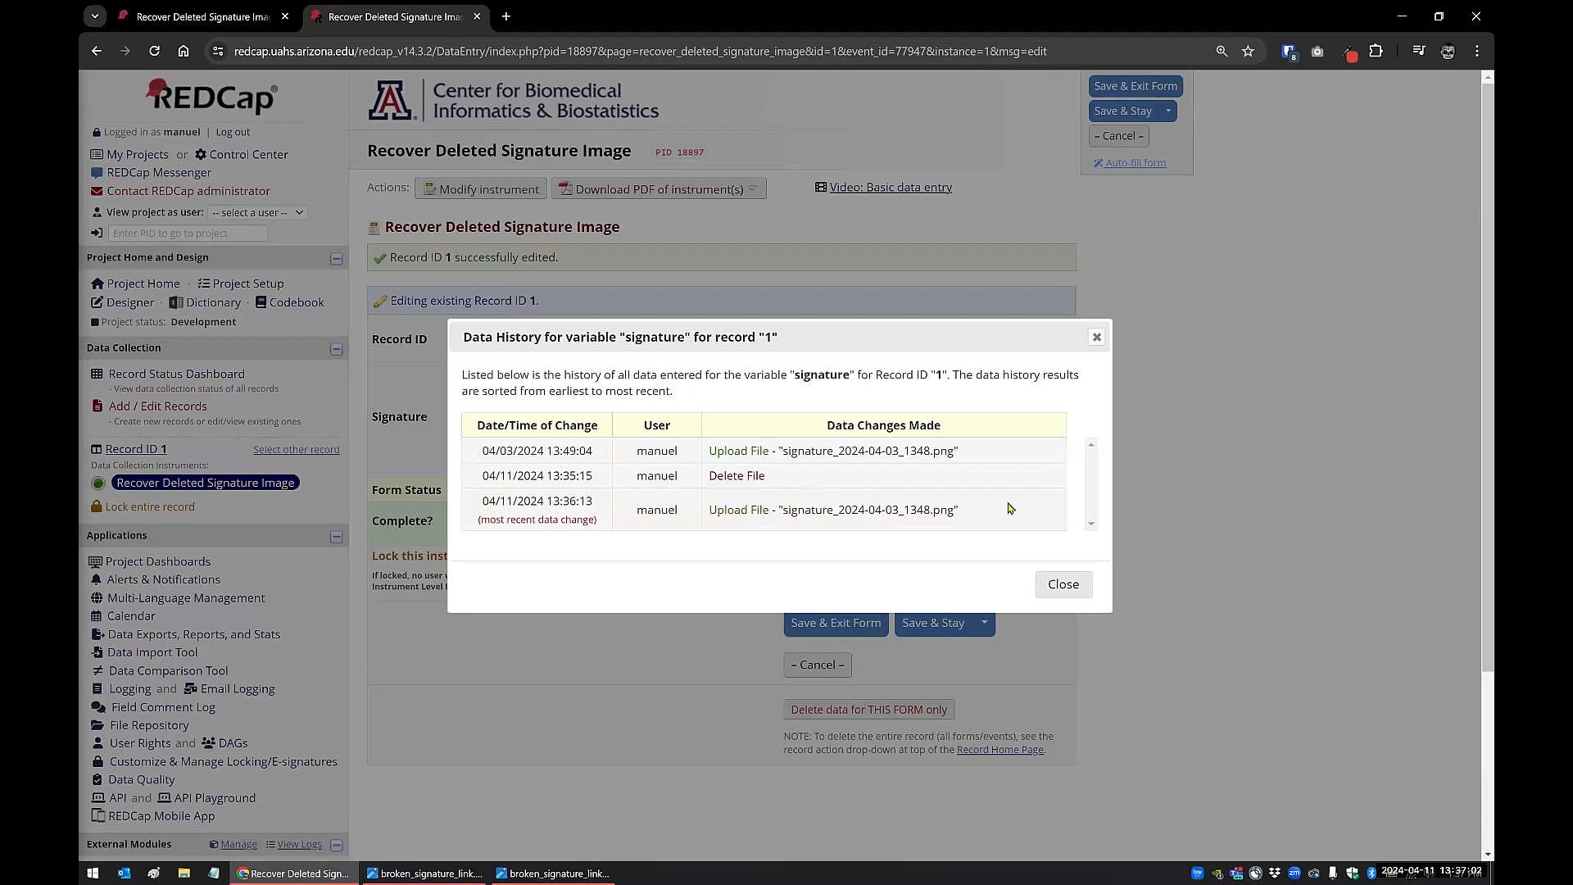
pyautogui.moveTo(700, 512); pyautogui.dragTo(982, 520)
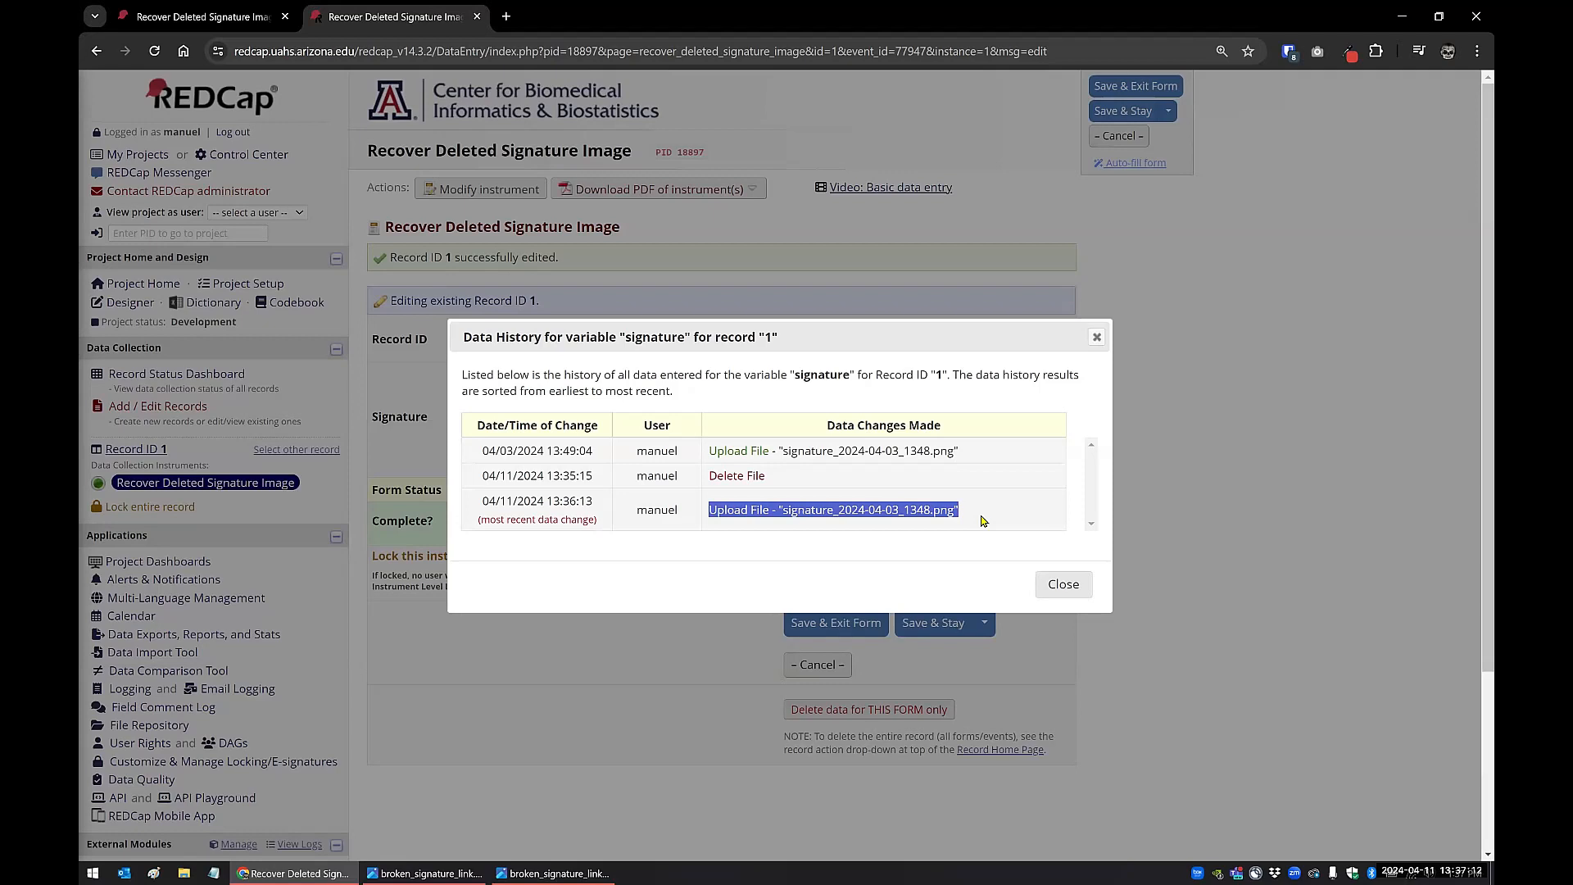
pyautogui.moveTo(475, 502); pyautogui.dragTo(987, 510)
pyautogui.click(987, 509)
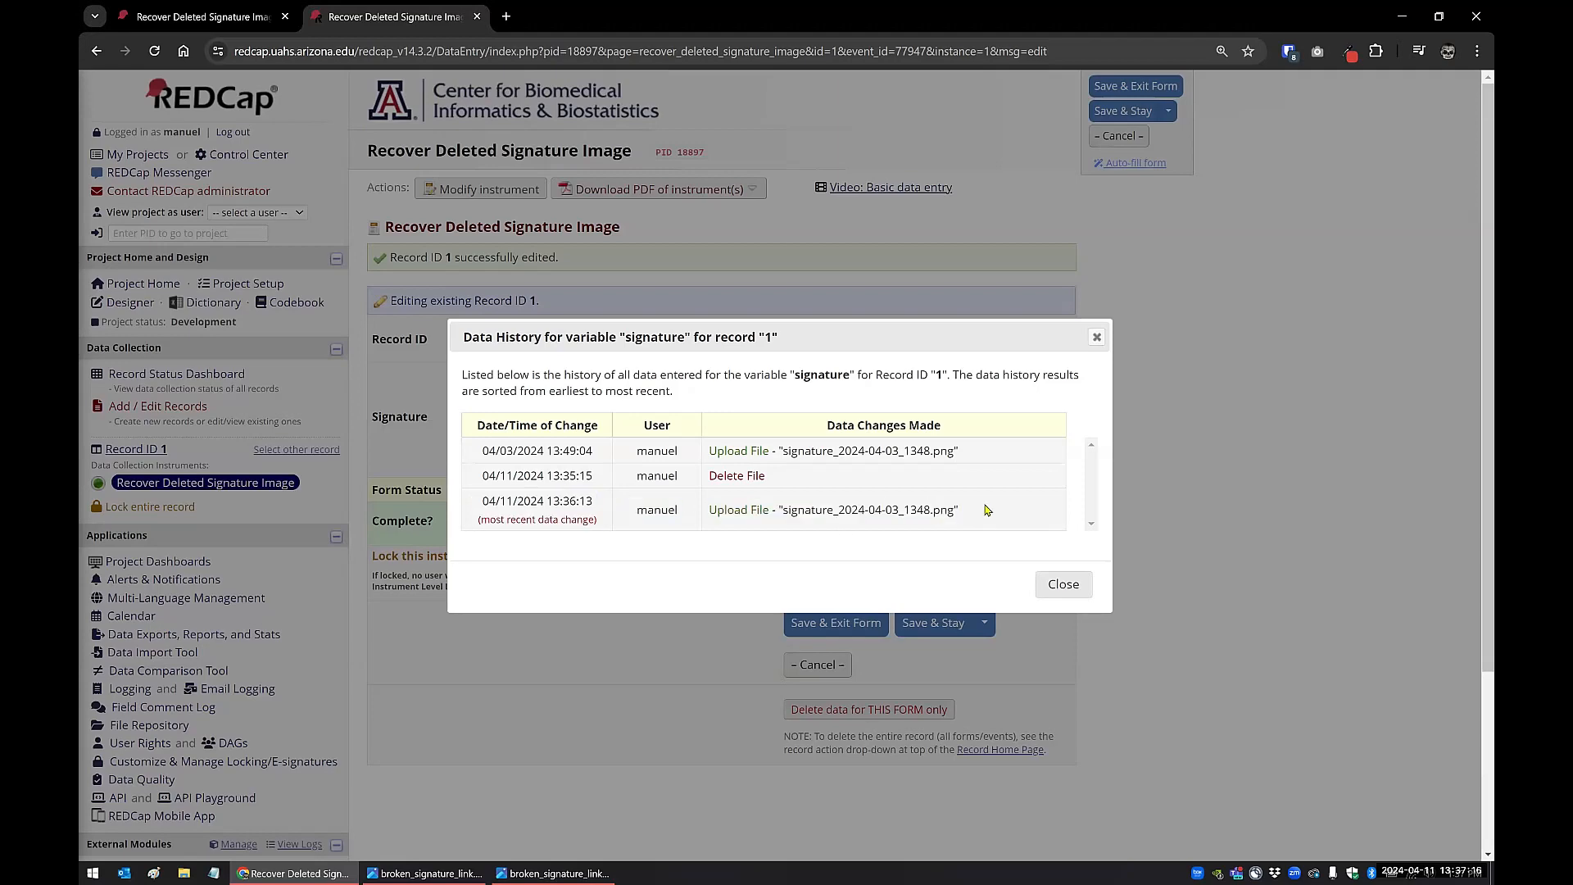
pyautogui.click(1064, 584)
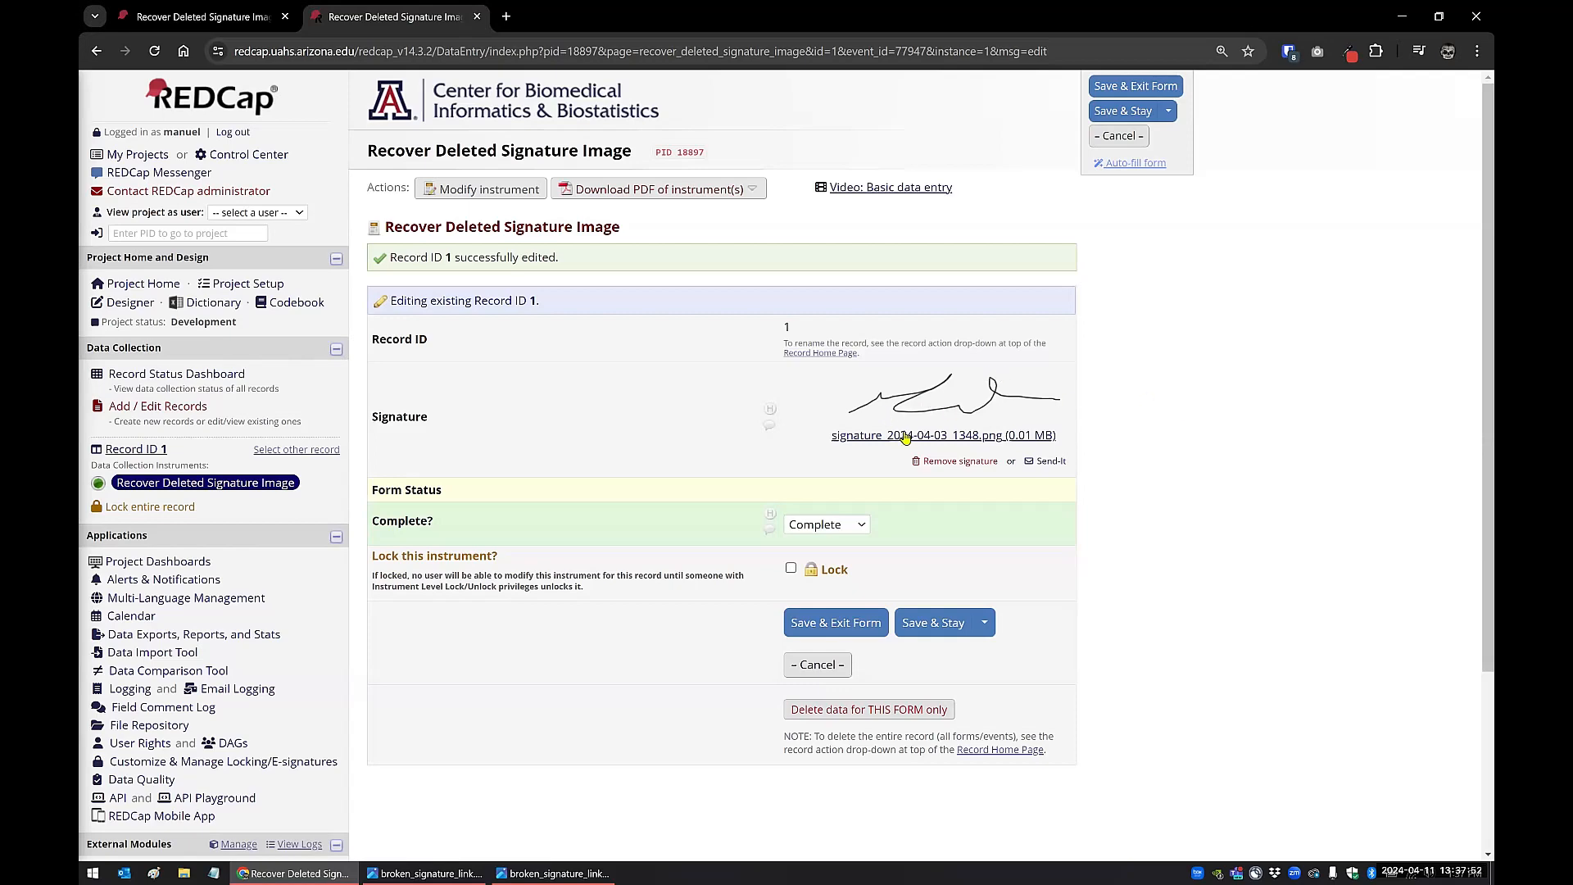
# Review the latest uploaded file name in the Signature field's history and the broken_signature_link.png screenshot, and close the history.
pyautogui.click(771, 412)
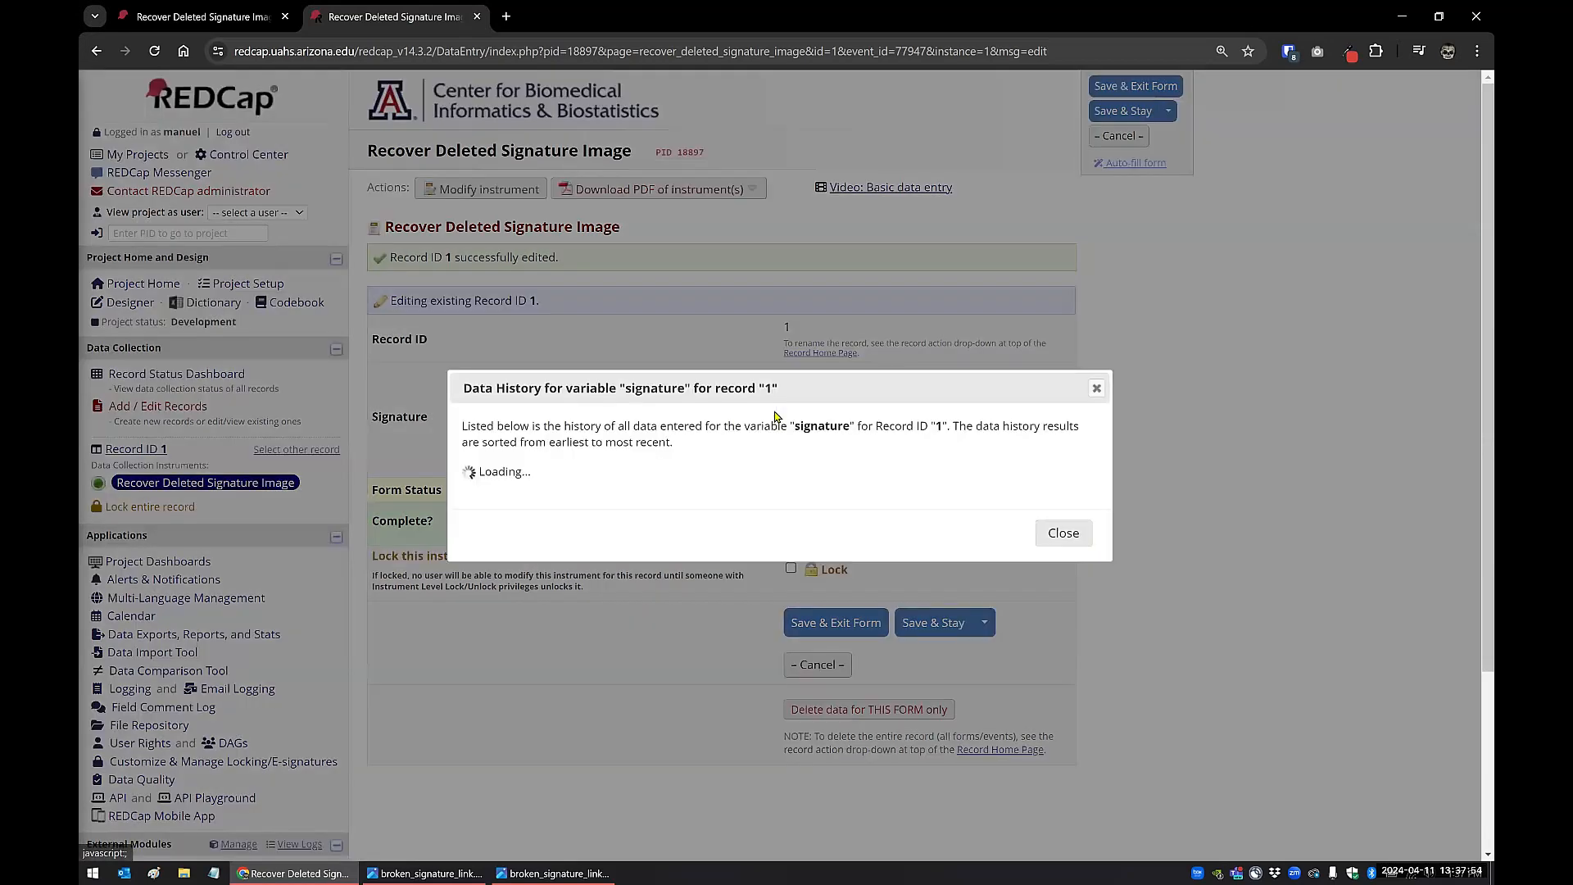
pyautogui.moveTo(782, 513); pyautogui.dragTo(957, 513)
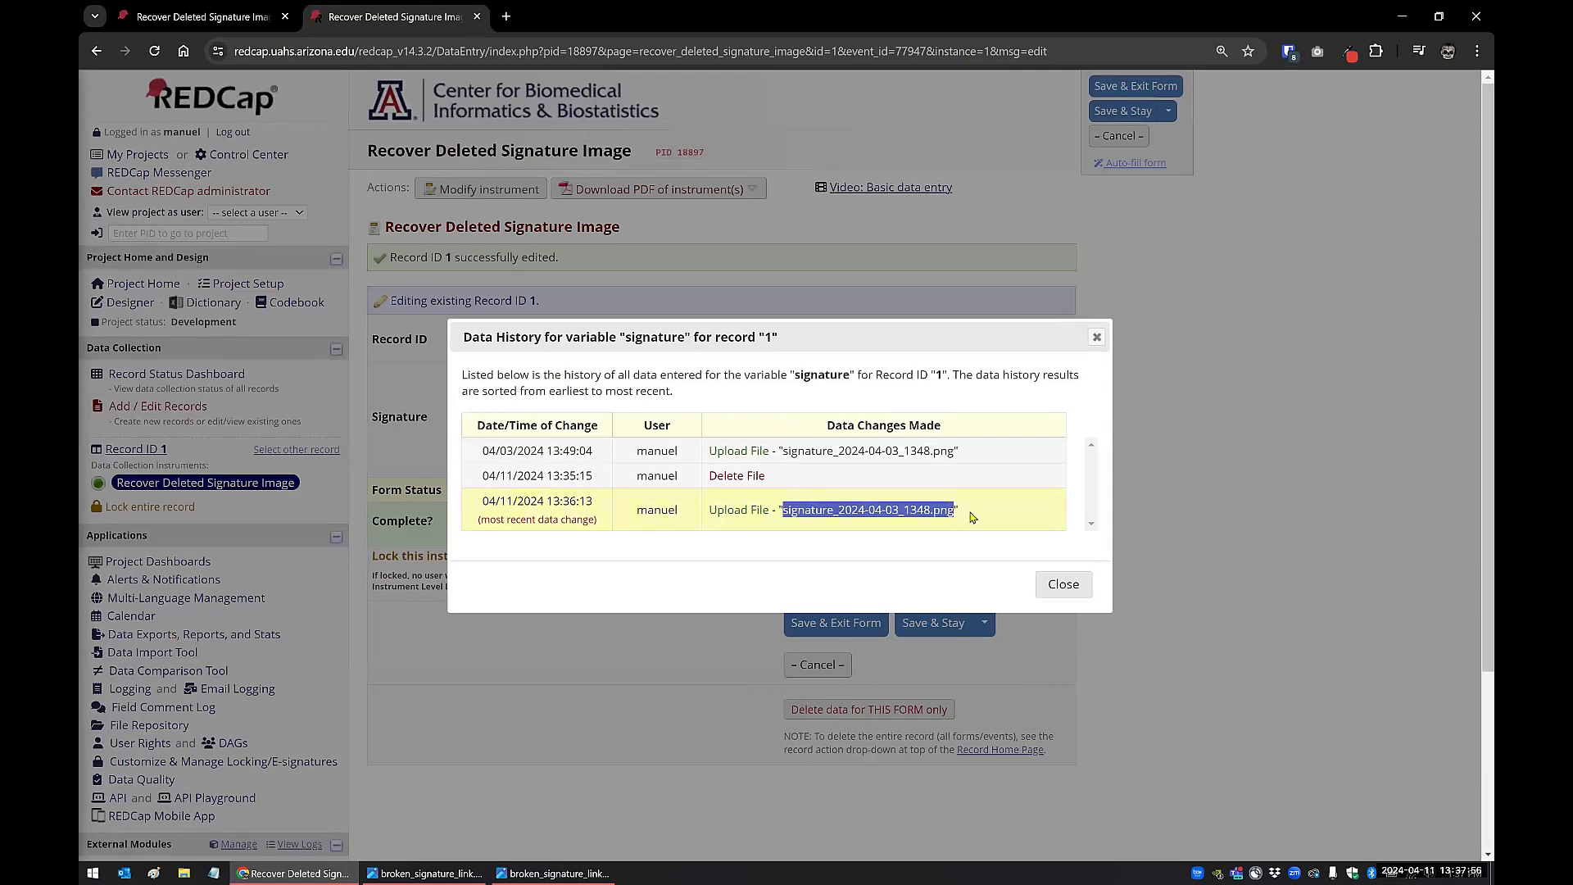
pyautogui.click(968, 509)
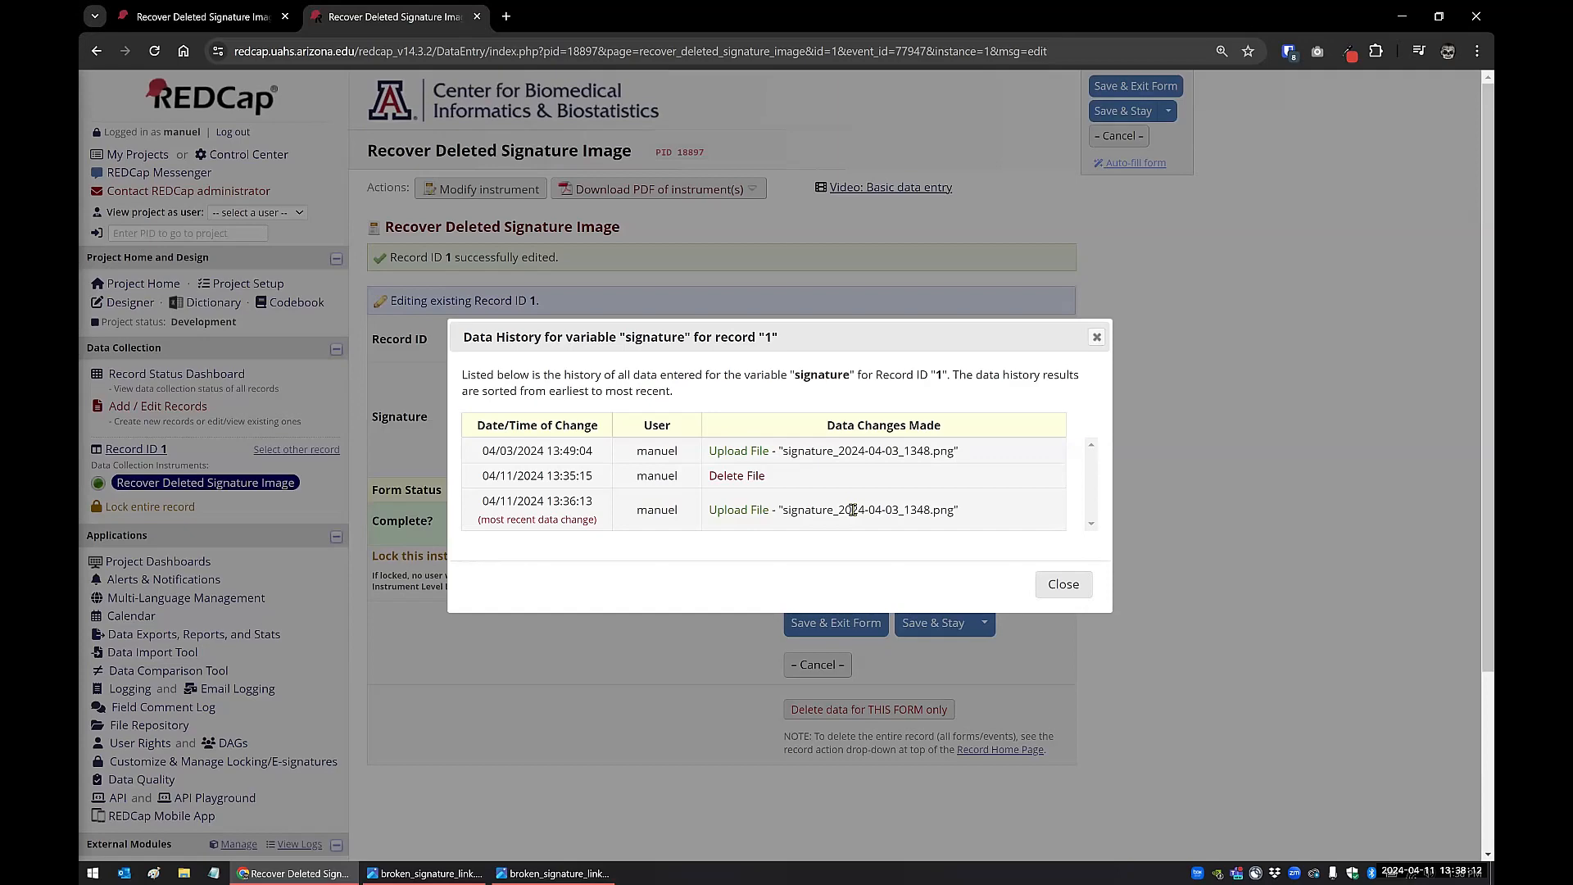
pyautogui.click(426, 873)
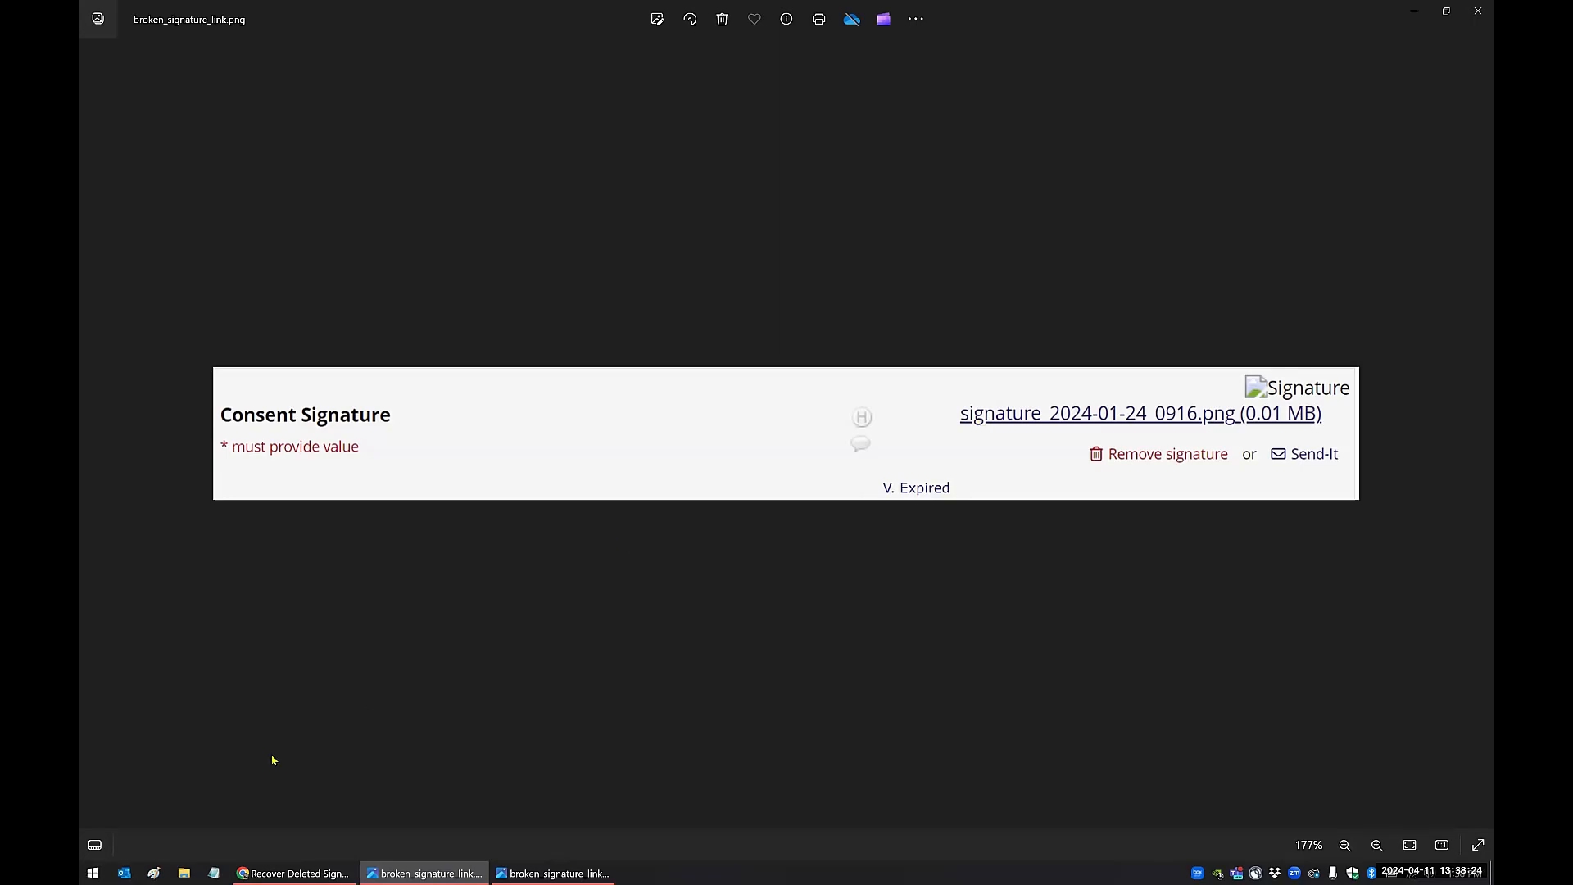
pyautogui.click(286, 873)
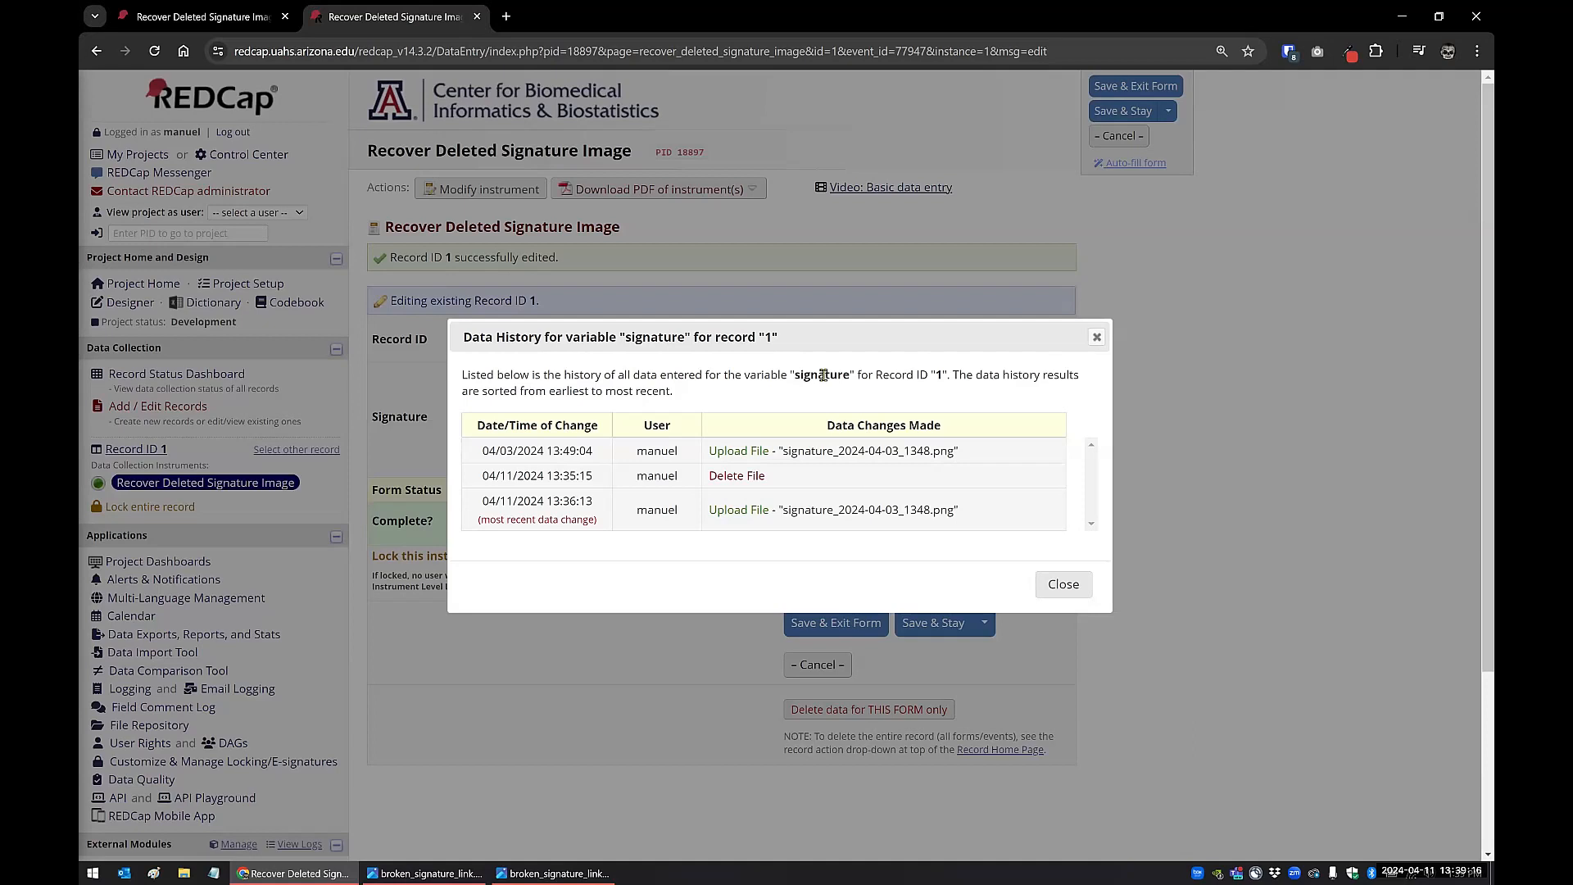
pyautogui.click(1063, 584)
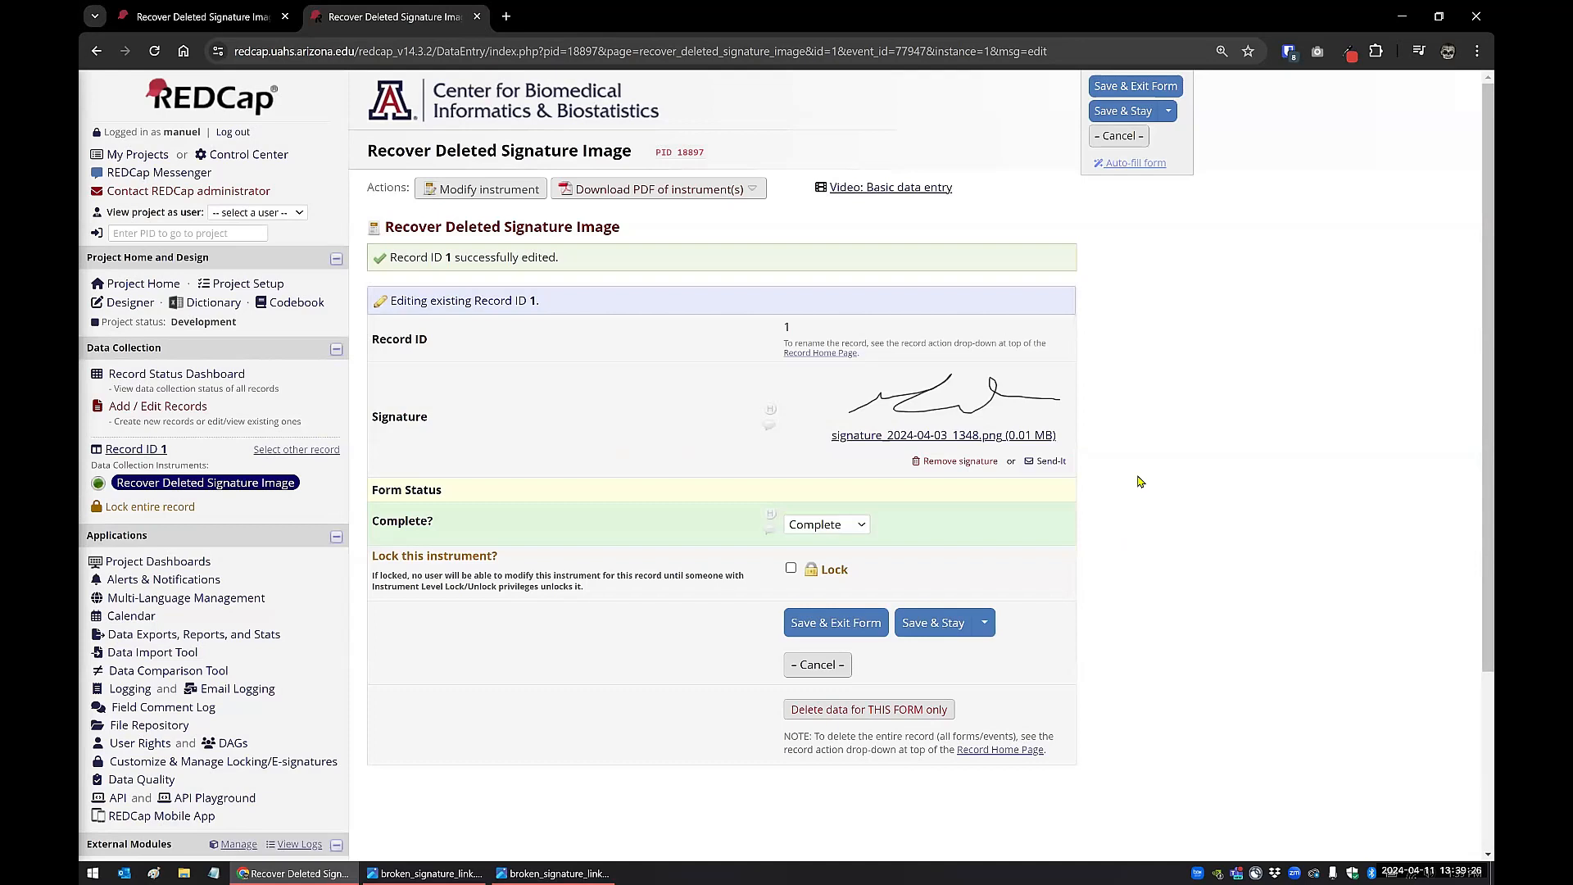